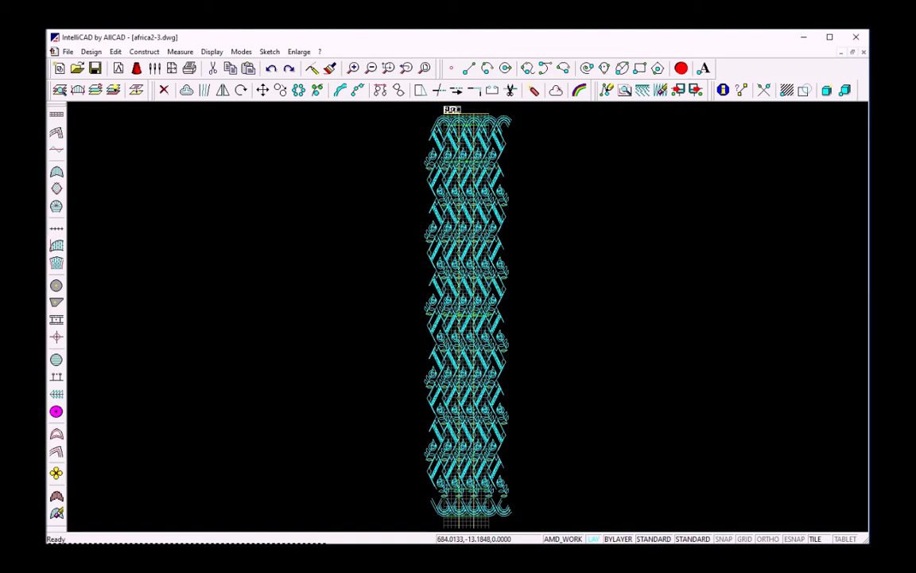
Step: Start a Blatt fill between the two edges of the middle arch's outer band, with a direction line across its lower-left end
{"action": "left_click", "coordinate": [389, 69]}
{"action": "left_click", "coordinate": [430, 119]}
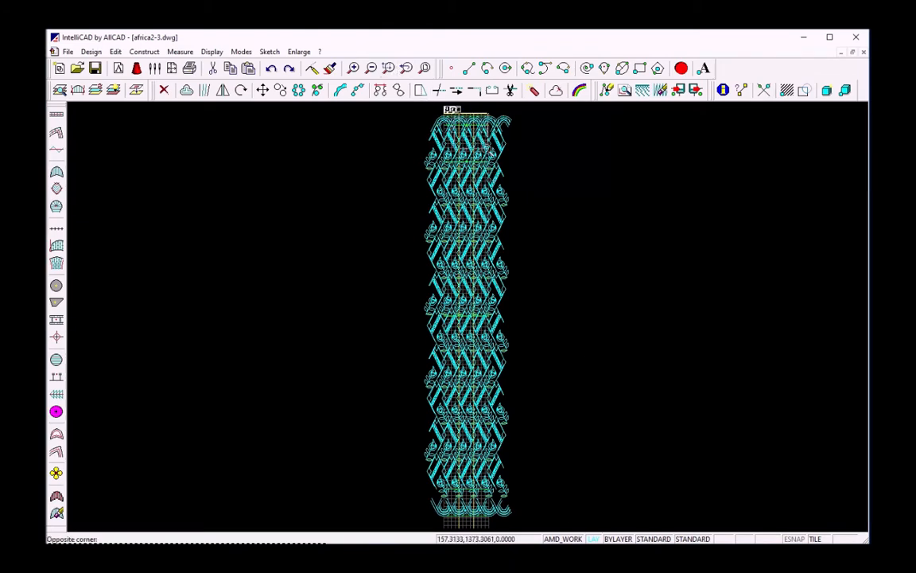
{"action": "left_click", "coordinate": [493, 137]}
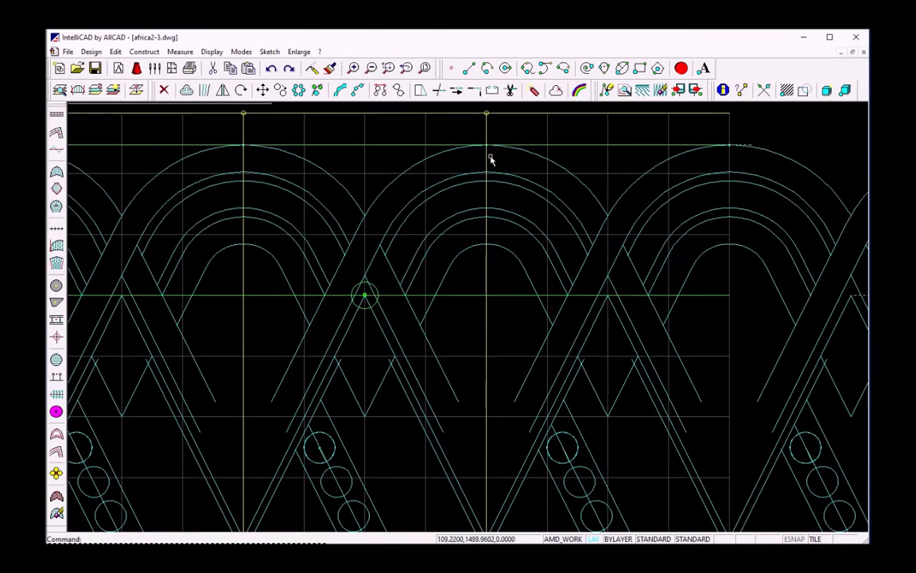
{"action": "right_click_drag", "start_coordinate": [459, 295], "coordinate": [419, 350], "text": "ctrl+shift"}
{"action": "left_click_drag", "start_coordinate": [419, 350], "coordinate": [438, 329], "text": "ctrl+shift"}
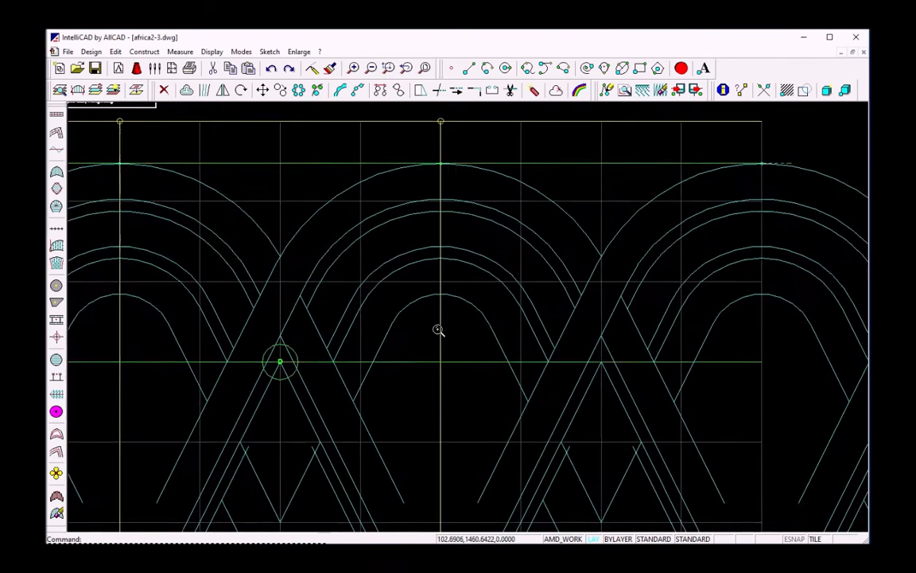
{"action": "right_click_drag", "start_coordinate": [437, 329], "coordinate": [456, 307], "text": "ctrl+shift"}
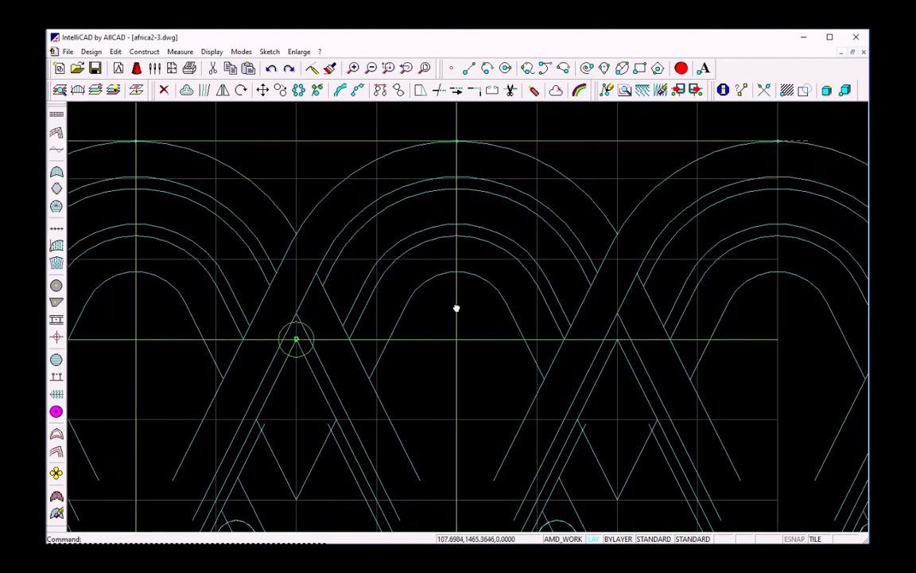
{"action": "left_click", "coordinate": [56, 173]}
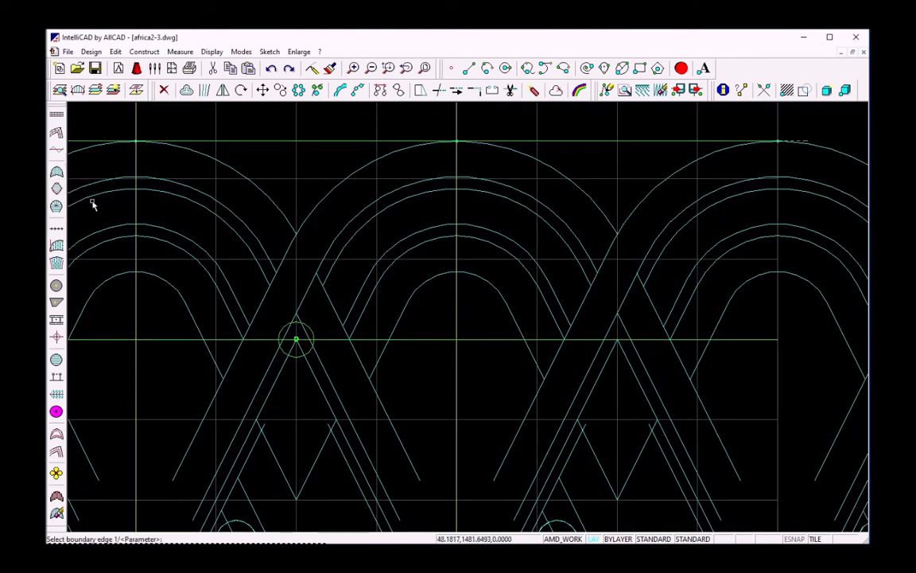
{"action": "left_click", "coordinate": [259, 312]}
{"action": "left_click", "coordinate": [267, 372]}
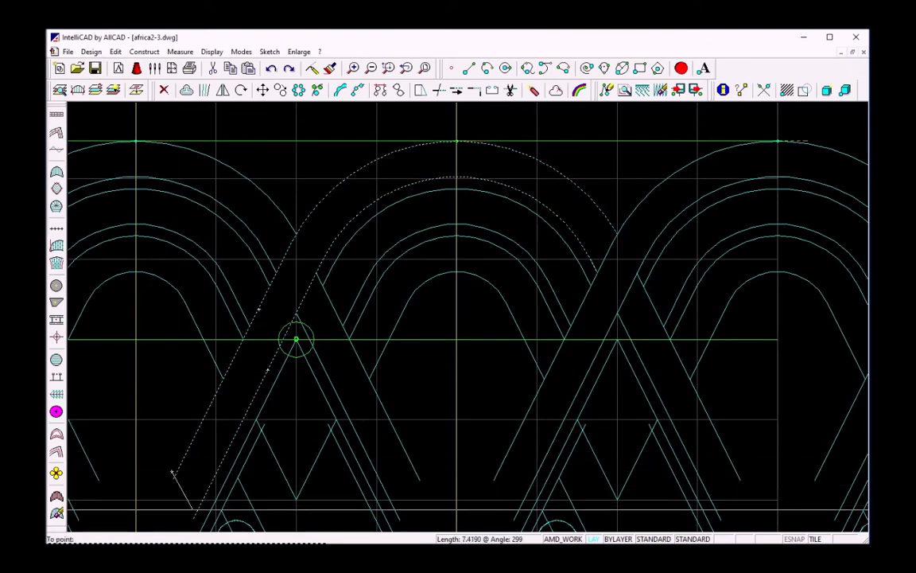
{"action": "left_click", "coordinate": [196, 518]}
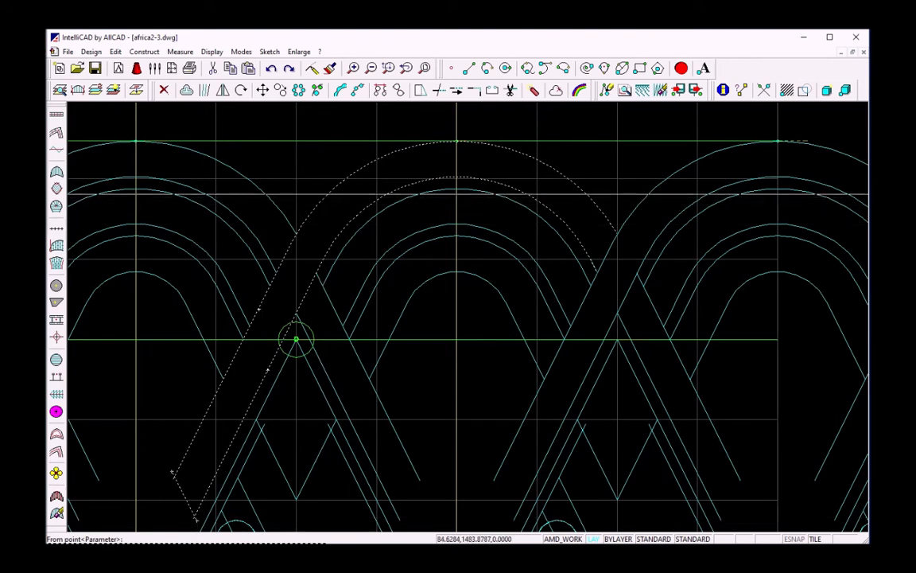
Step: Add direction lines across the outer band's left bend, crown and right end, and generate the Blatt fill
{"action": "left_click", "coordinate": [314, 190]}
{"action": "left_click", "coordinate": [342, 239]}
{"action": "key", "text": "Return"}
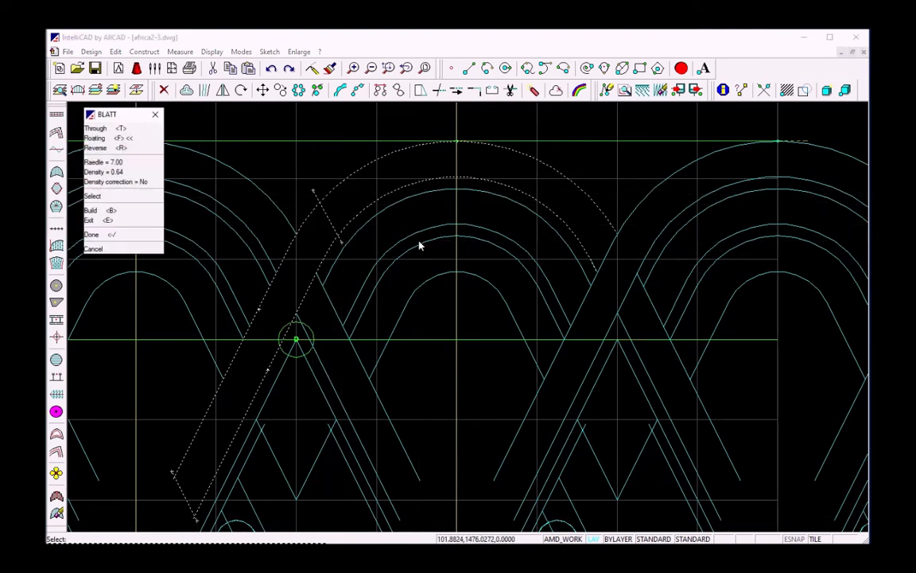
{"action": "key", "text": "b"}
{"action": "left_click", "coordinate": [456, 123]}
{"action": "left_click", "coordinate": [457, 184]}
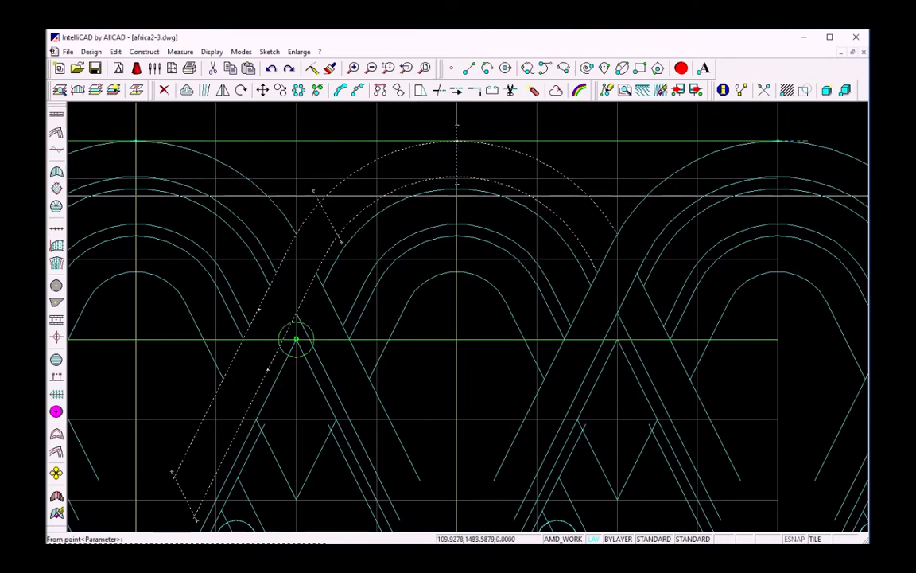
{"action": "key", "text": "Return"}
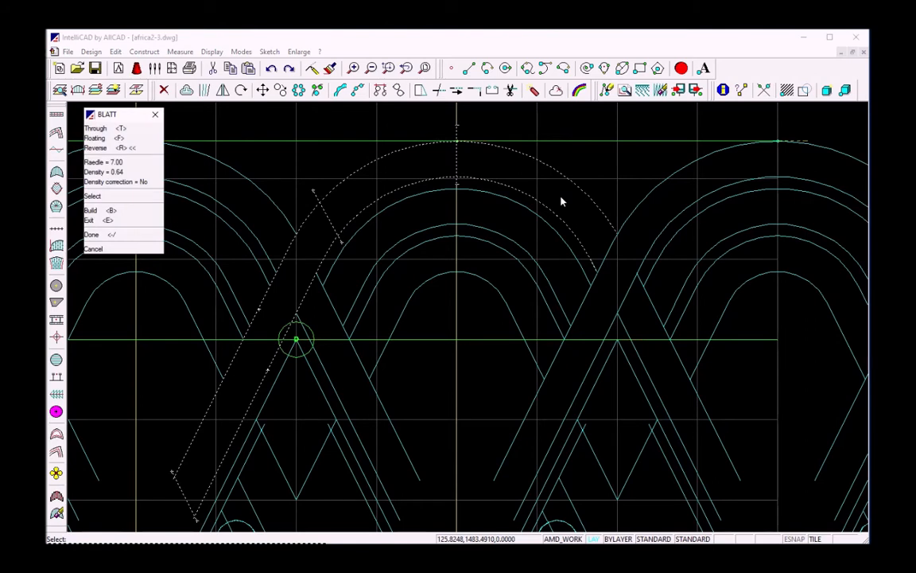
{"action": "key", "text": "b"}
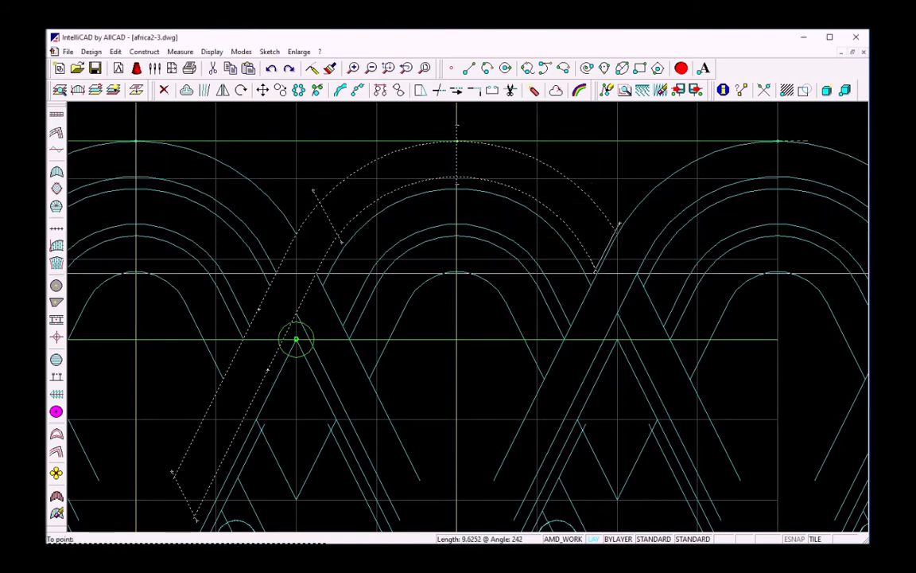
{"action": "key", "text": "Return"}
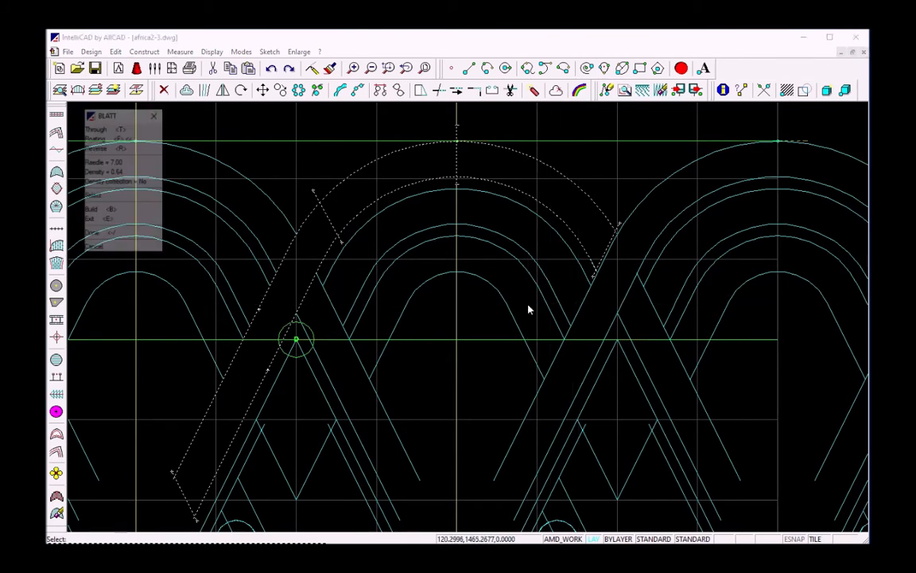
{"action": "key", "text": "Return"}
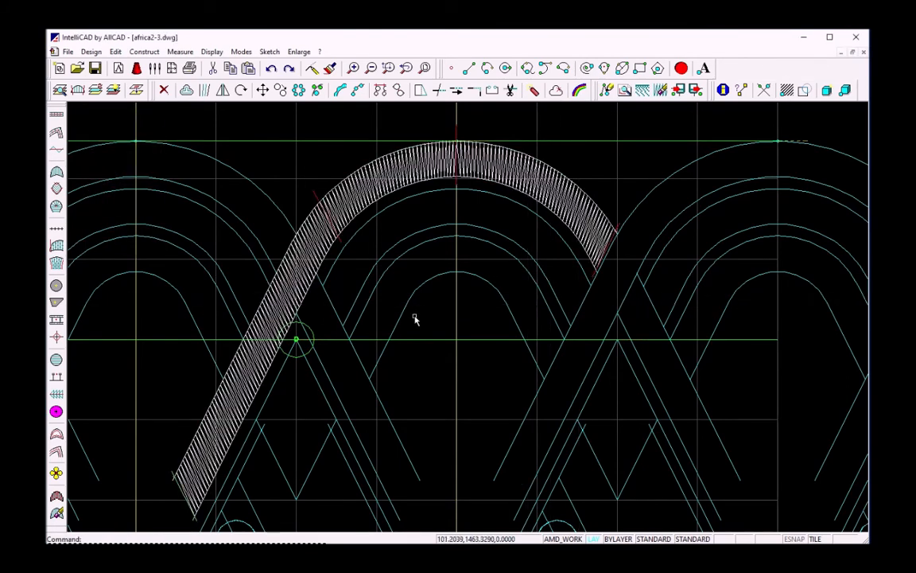
Step: Start a Blatt fill between the inner arch band's two edges, with direction lines across its left end and left bend
{"action": "key", "text": "Return"}
{"action": "left_click", "coordinate": [380, 280]}
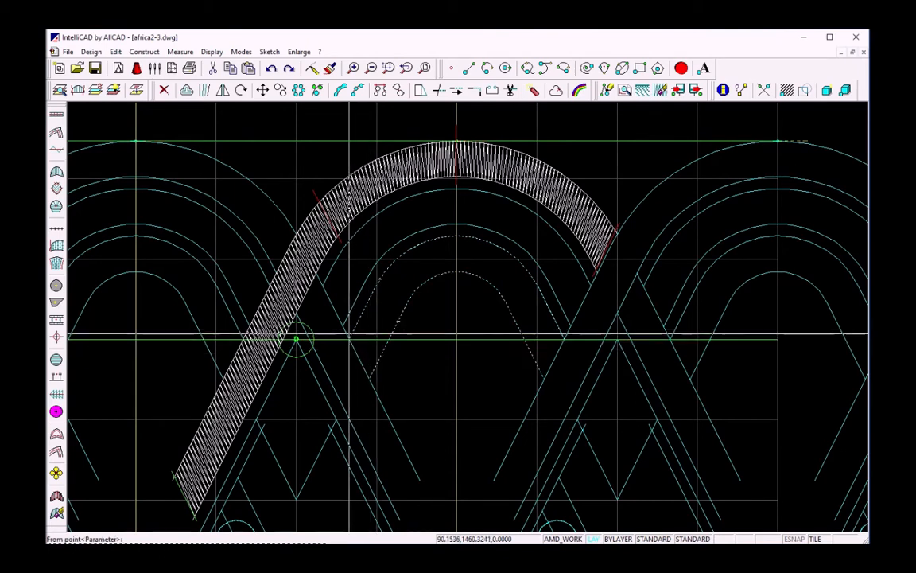
{"action": "left_click", "coordinate": [399, 324]}
{"action": "left_click", "coordinate": [372, 383]}
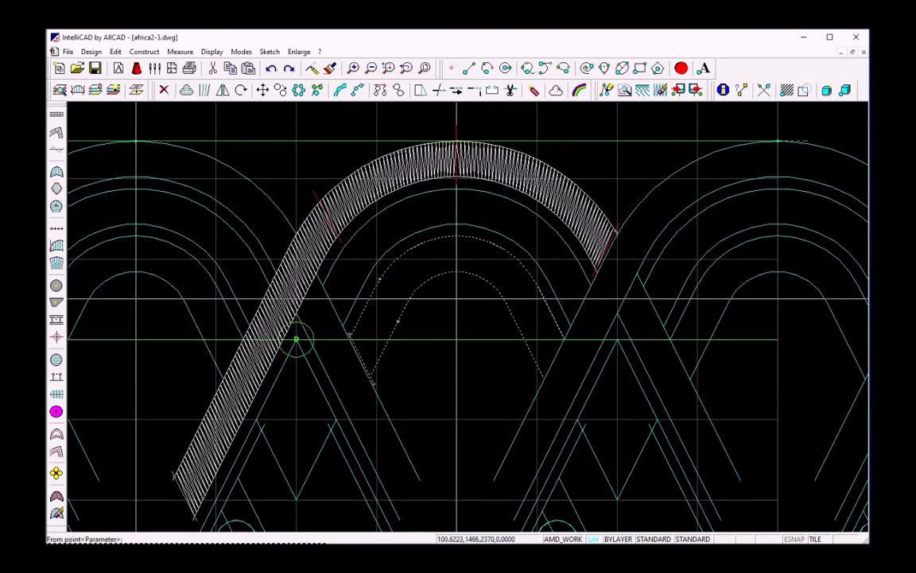
{"action": "left_click", "coordinate": [392, 253]}
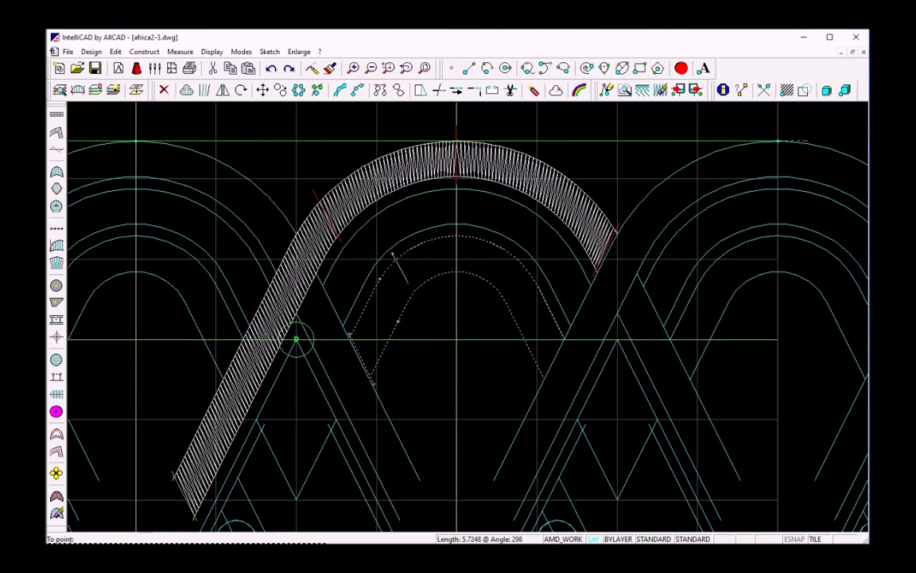
{"action": "left_click", "coordinate": [417, 302]}
{"action": "right_click", "coordinate": [449, 326]}
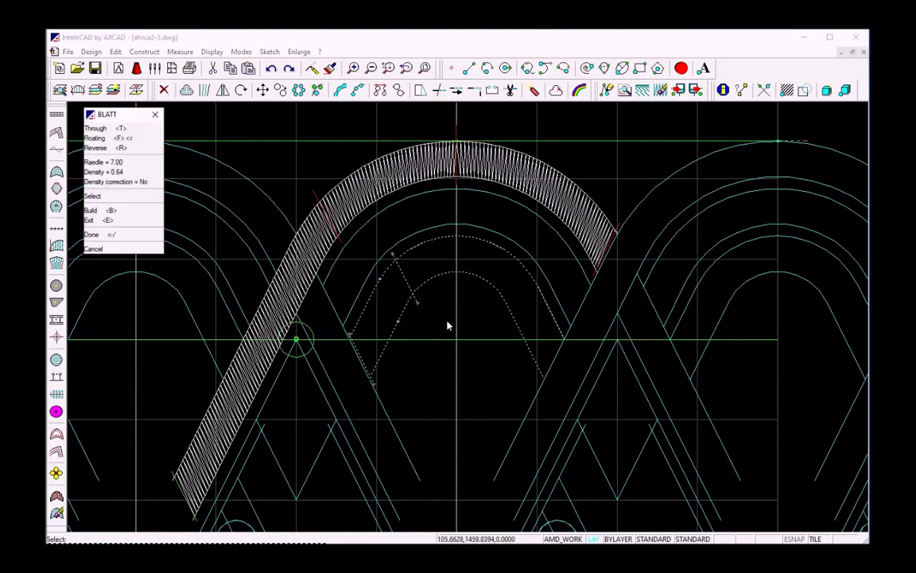
{"action": "right_click", "coordinate": [448, 325]}
Step: Add direction lines across the inner band's crown, using nearest snap, its right bend and right end, and generate the fill
{"action": "key", "text": "n"}
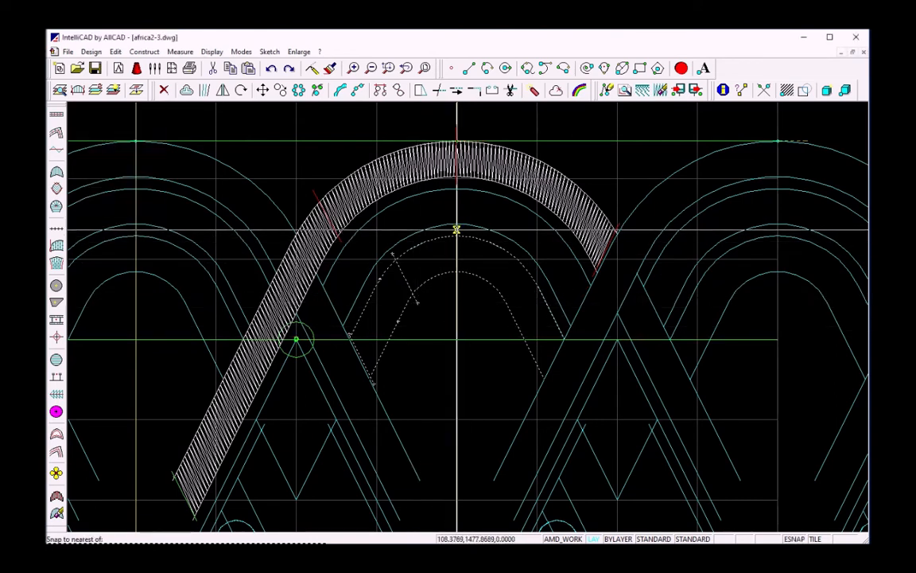
{"action": "left_click", "coordinate": [457, 229]}
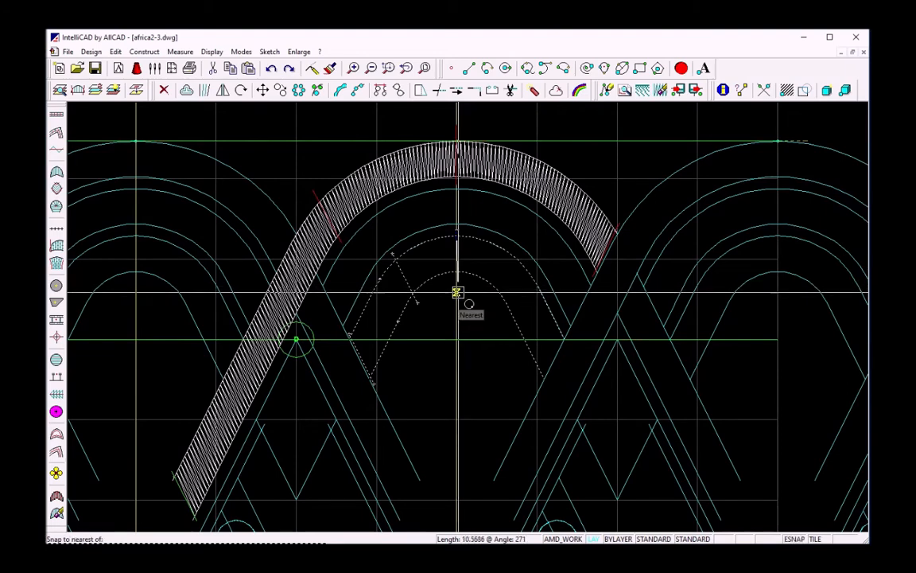
{"action": "left_click", "coordinate": [456, 286]}
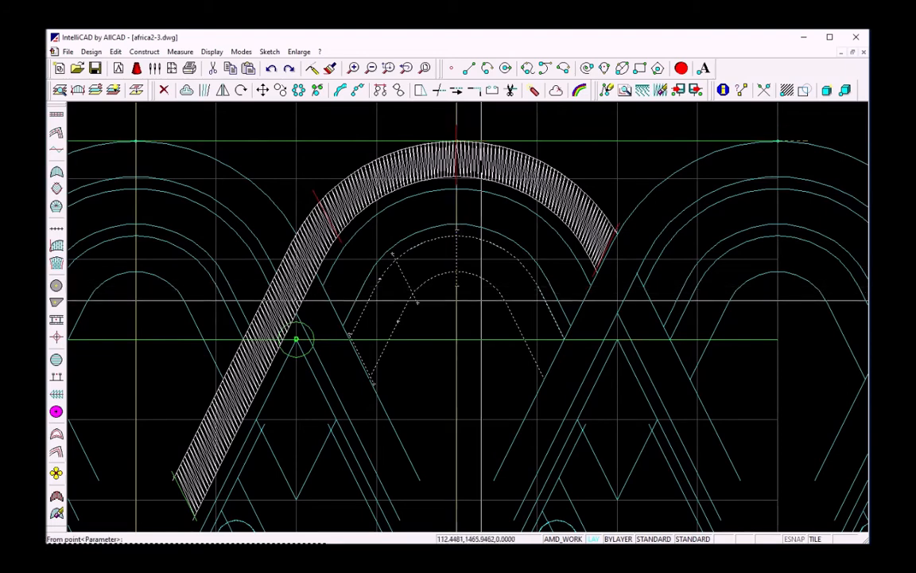
{"action": "right_click", "coordinate": [480, 305]}
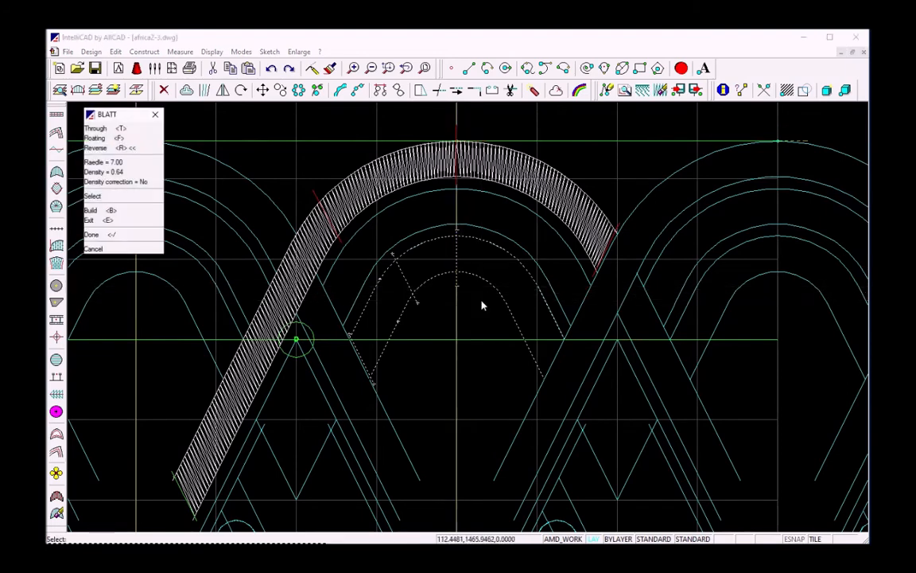
{"action": "right_click", "coordinate": [482, 301]}
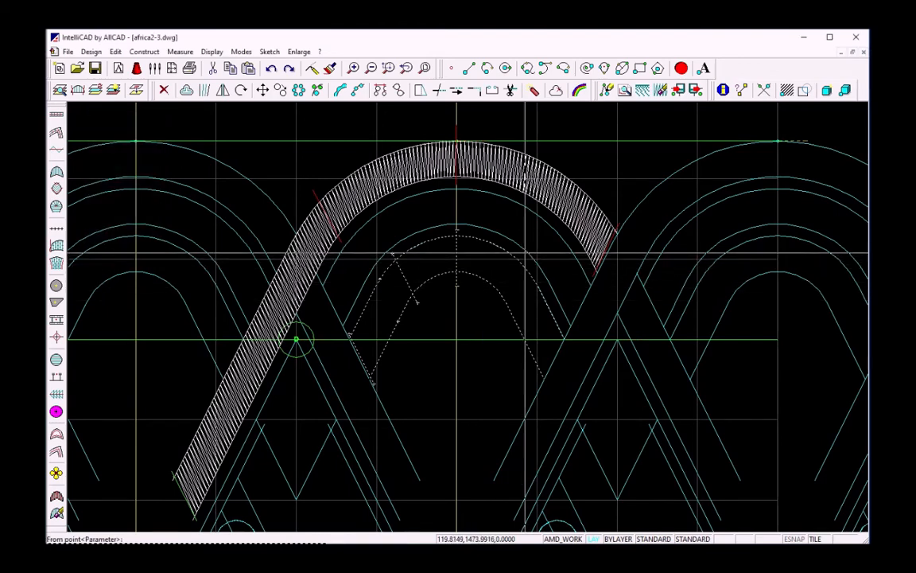
{"action": "left_click", "coordinate": [519, 252]}
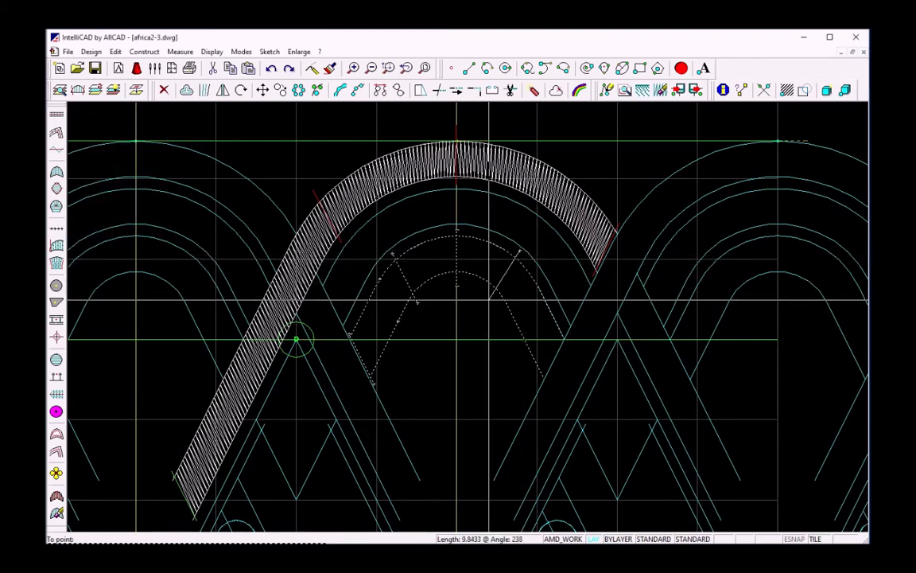
{"action": "left_click", "coordinate": [489, 301]}
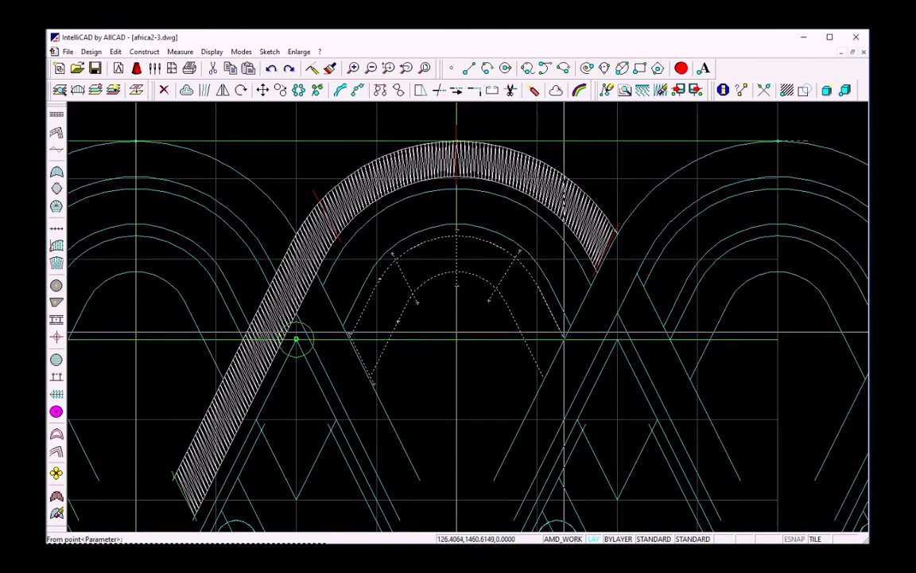
{"action": "left_click", "coordinate": [565, 334]}
{"action": "left_click", "coordinate": [540, 384]}
{"action": "key", "text": "Return"}
{"action": "key", "text": "Return"}
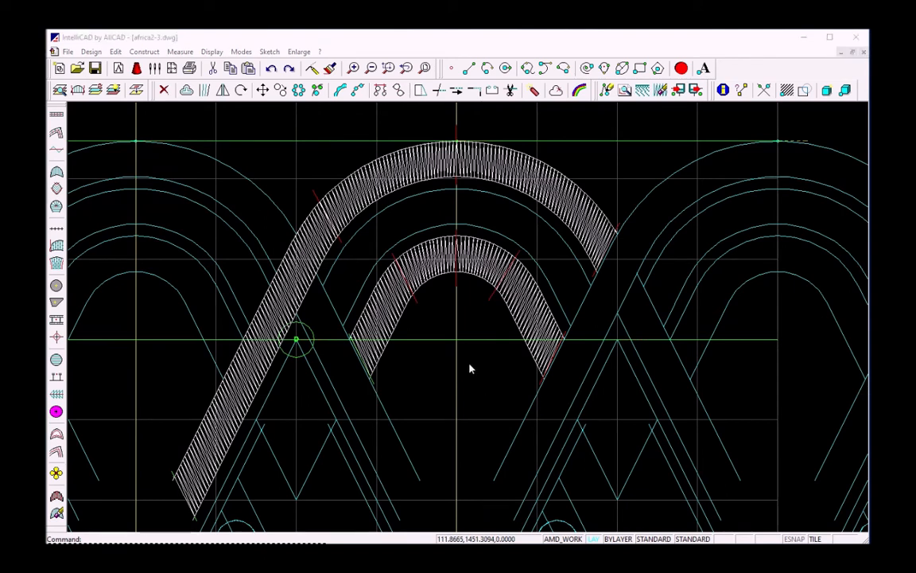
Step: Fill the straight diagonal band below the outer arch's left leg with Blatt stitches, with direction lines across both ends
{"action": "right_click", "coordinate": [345, 309]}
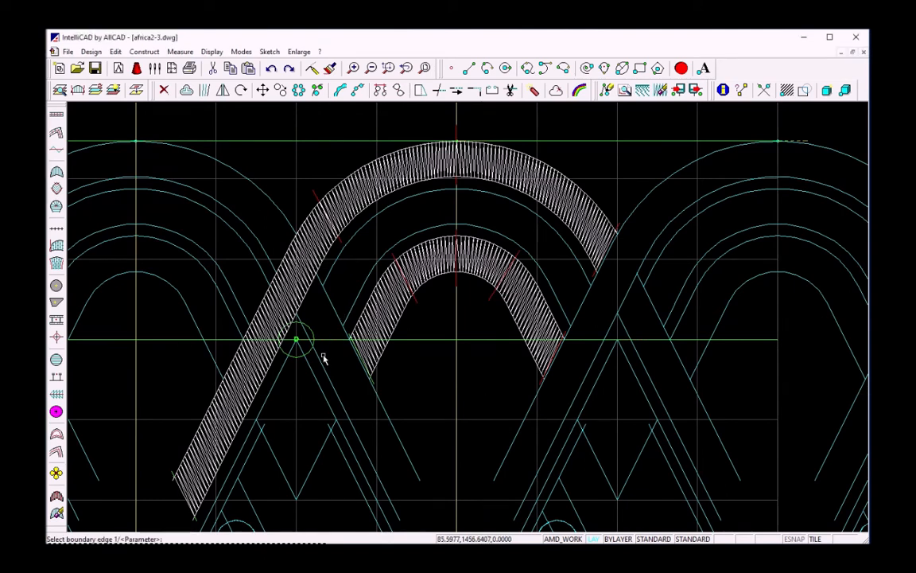
{"action": "left_click", "coordinate": [336, 312]}
{"action": "left_click", "coordinate": [297, 318]}
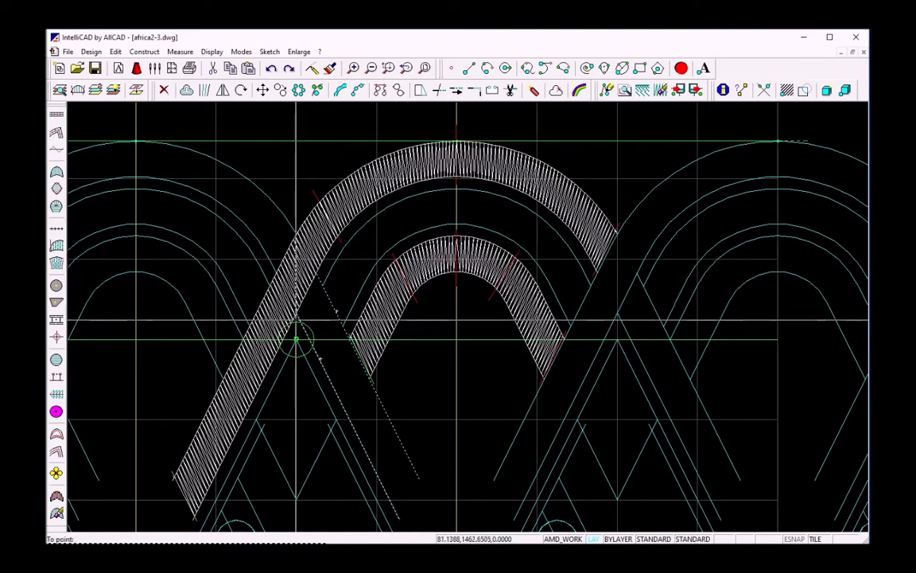
{"action": "left_click", "coordinate": [319, 271]}
{"action": "left_click", "coordinate": [396, 520]}
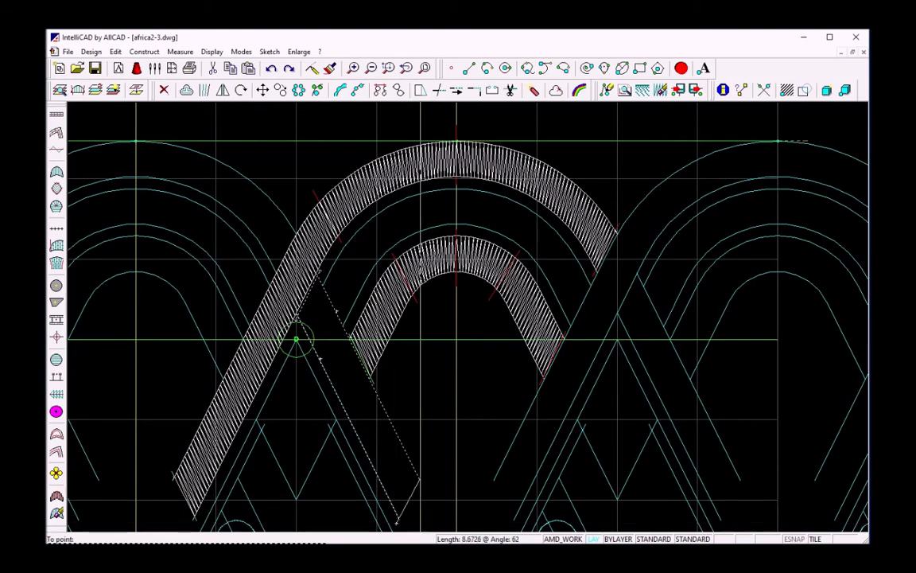
{"action": "left_click", "coordinate": [423, 468]}
{"action": "key", "text": "Return"}
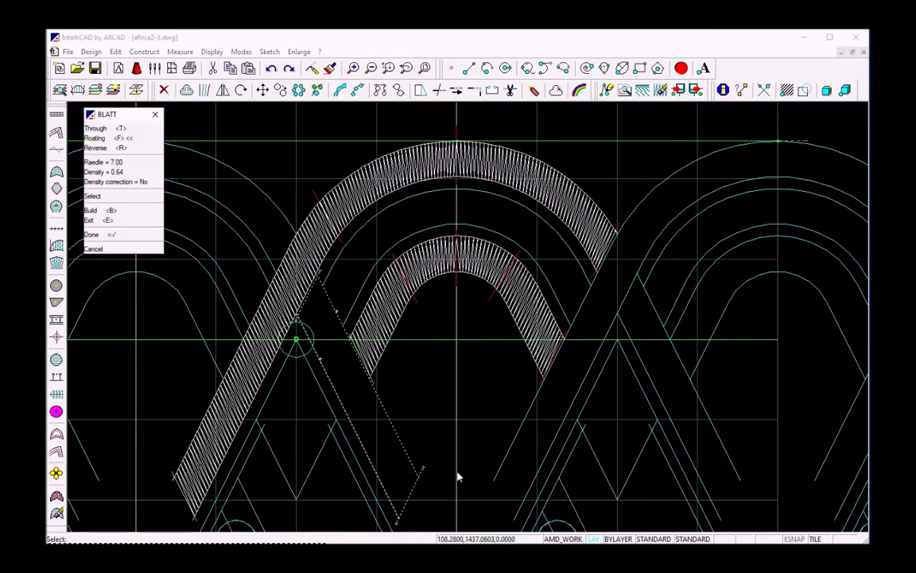
{"action": "key", "text": "Return"}
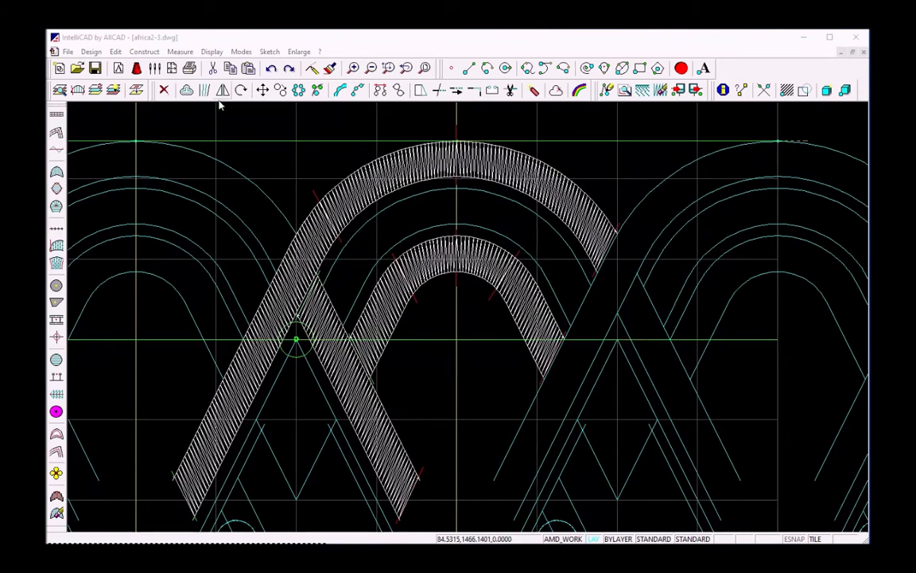
Step: Create a parallel curve at 3.00 offset outside the arc just above the inner filled band, between points on its two sides
{"action": "left_click", "coordinate": [187, 91]}
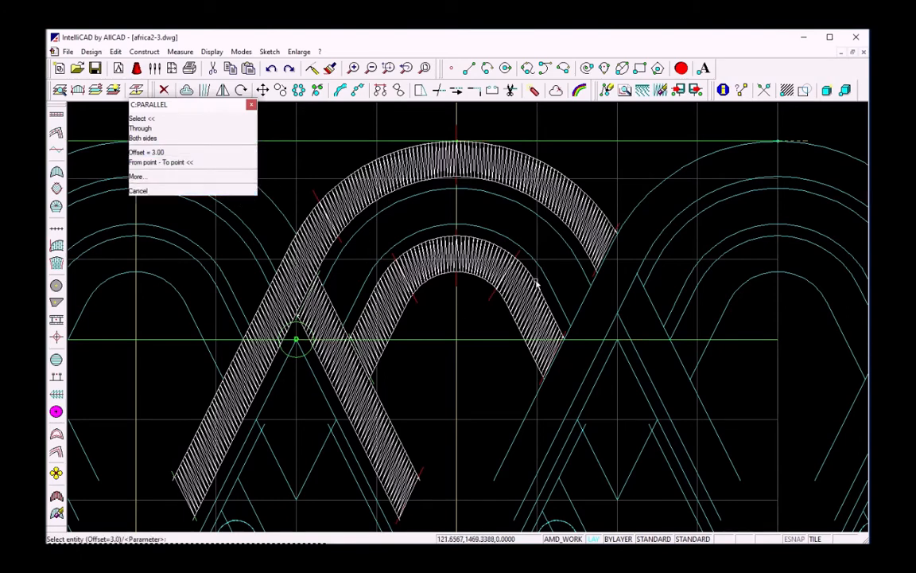
{"action": "left_click", "coordinate": [548, 276]}
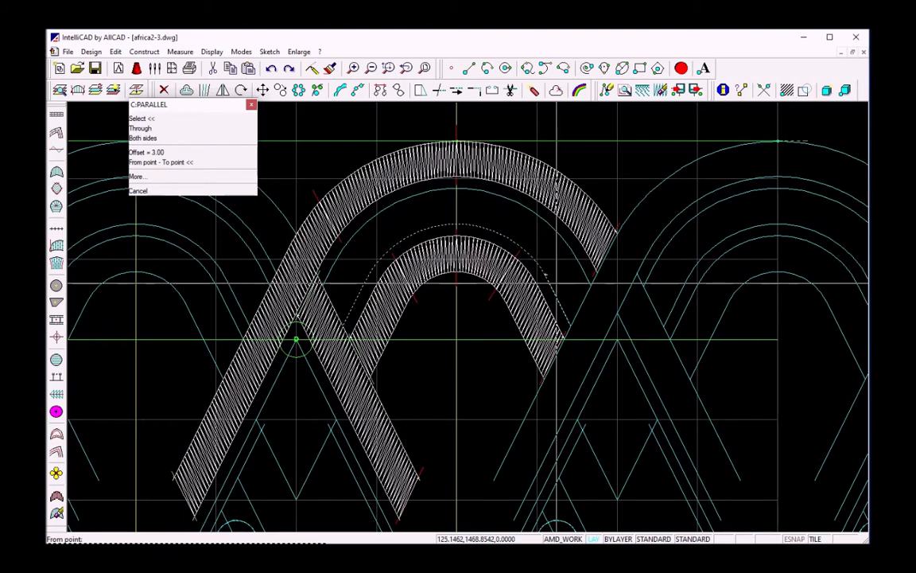
{"action": "left_click", "coordinate": [548, 278]}
{"action": "left_click", "coordinate": [364, 278]}
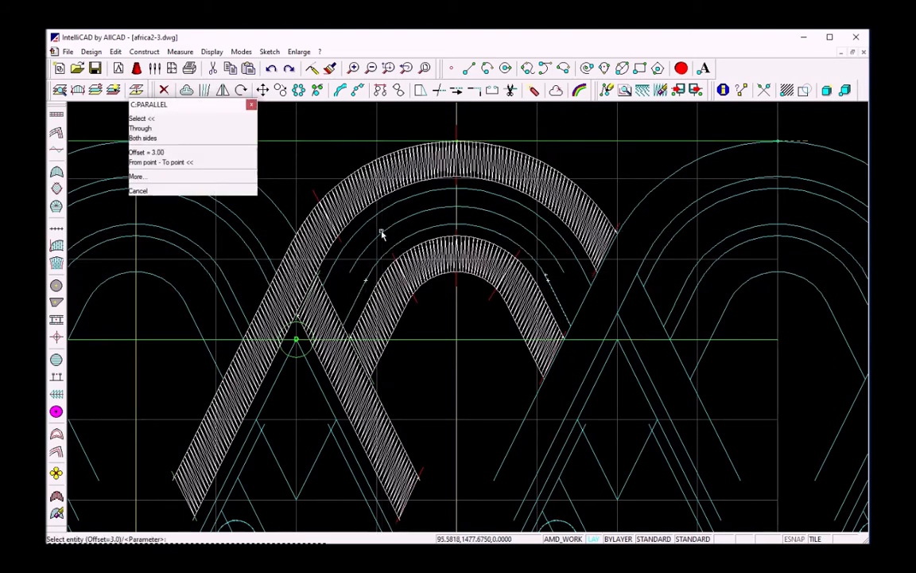
{"action": "left_click", "coordinate": [340, 273]}
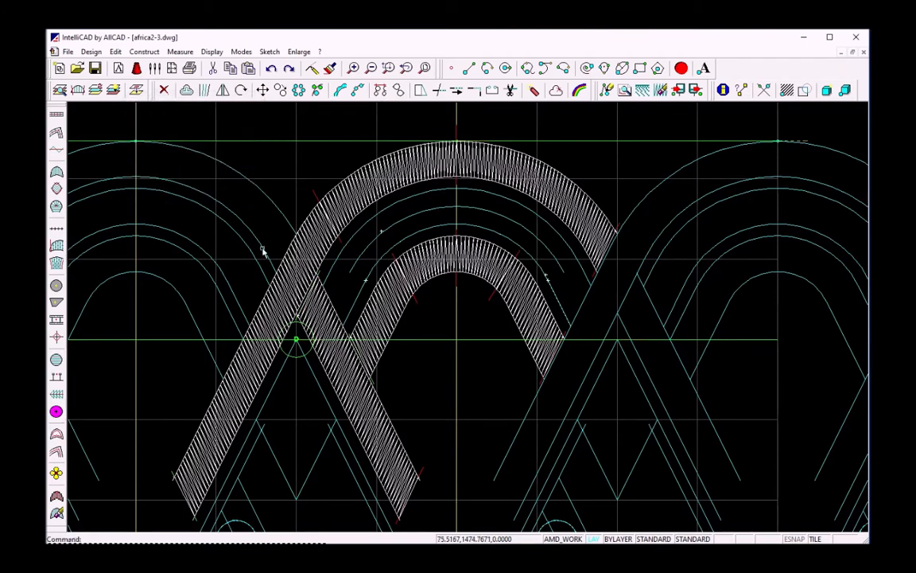
Step: Create Steffel stitches along the middle arc between the two filled arch bands, with a Steffel distance of 6
{"action": "left_click", "coordinate": [56, 322]}
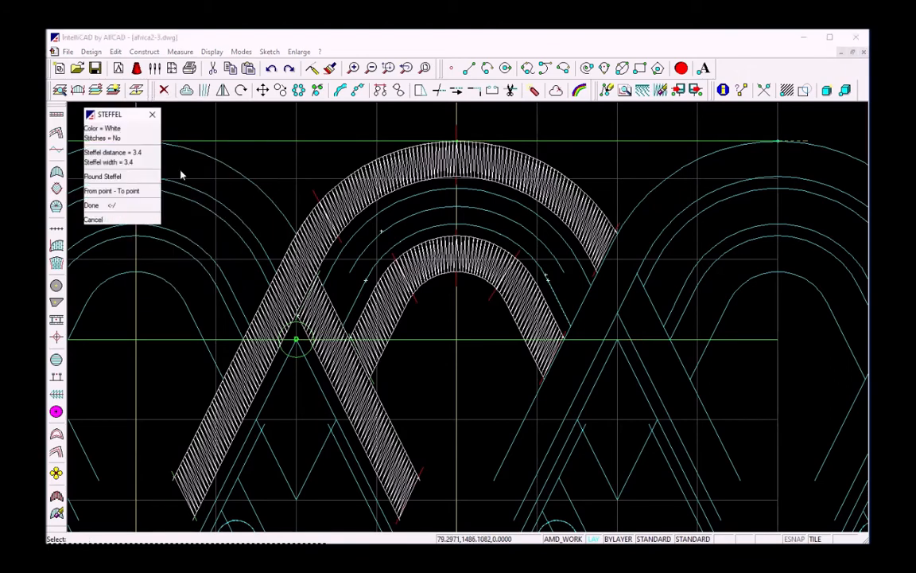
{"action": "left_click", "coordinate": [135, 157]}
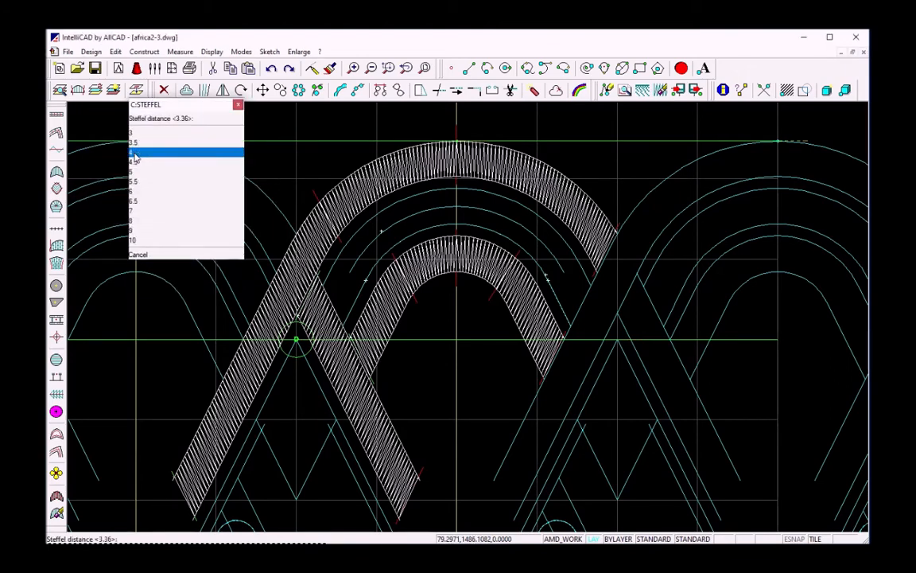
{"action": "left_click", "coordinate": [152, 199]}
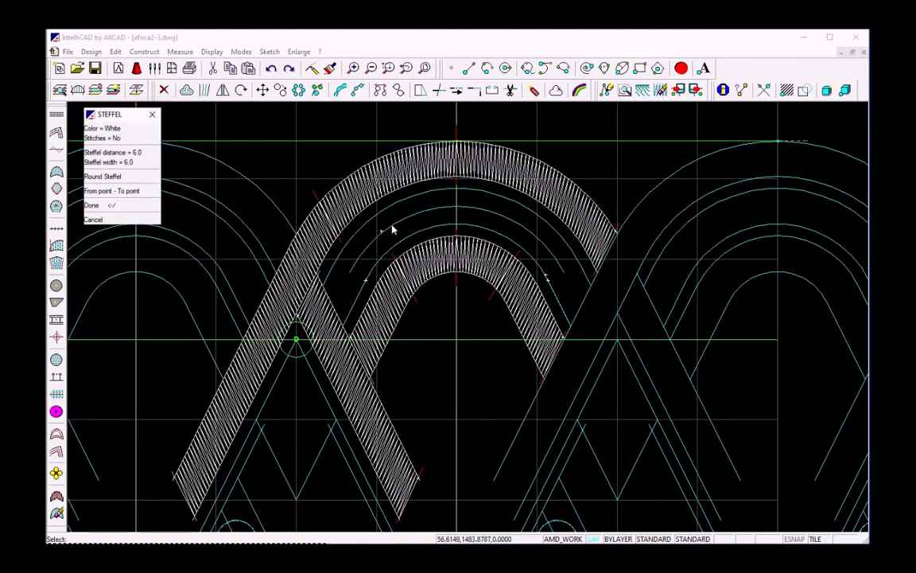
{"action": "left_click", "coordinate": [121, 205]}
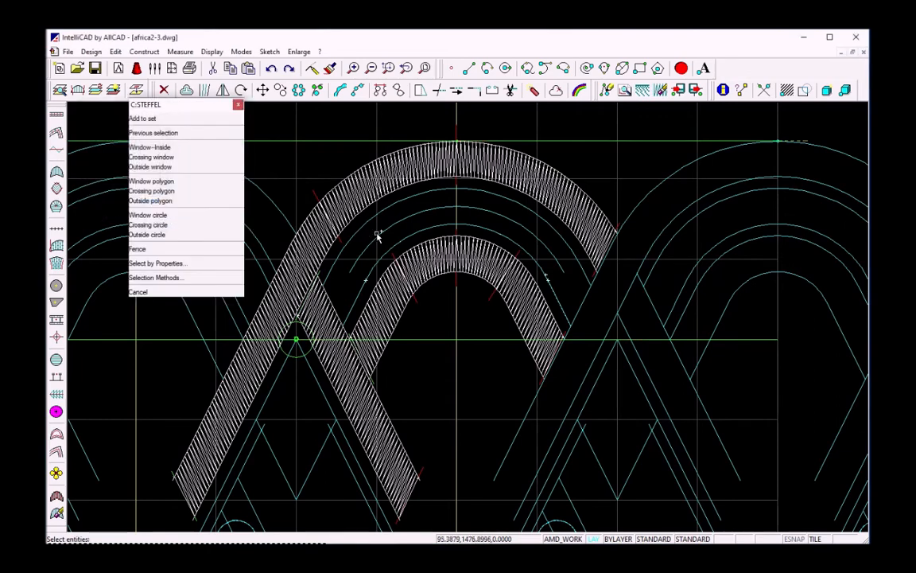
{"action": "left_click", "coordinate": [394, 219]}
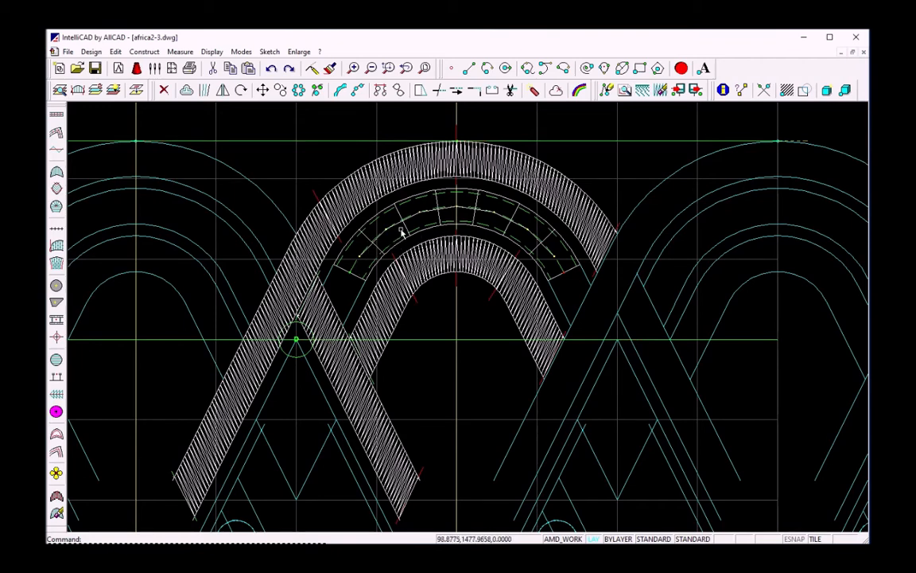
Step: Edit the new arc Steffel, setting its Steffel distance to 7 and its Steffel width to 6
{"action": "left_click", "coordinate": [406, 228]}
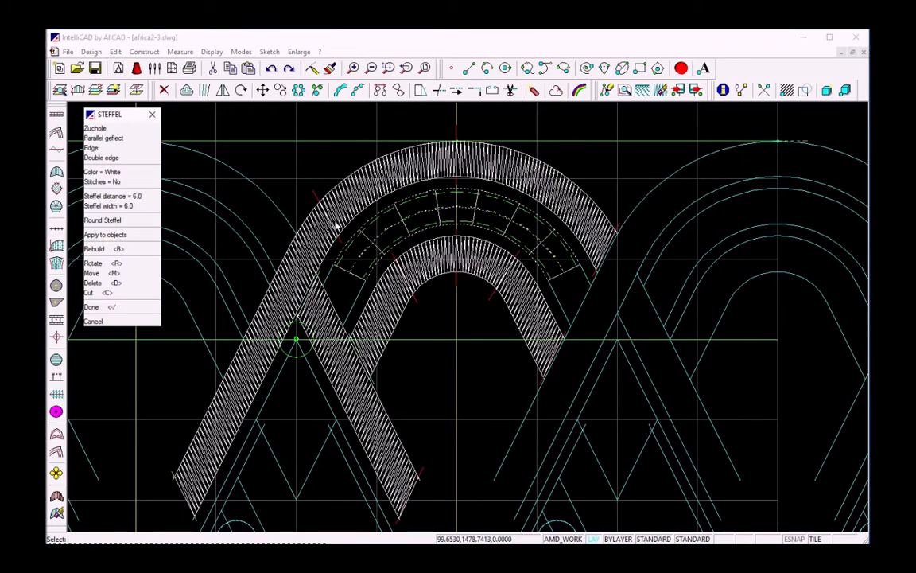
{"action": "left_click", "coordinate": [128, 198]}
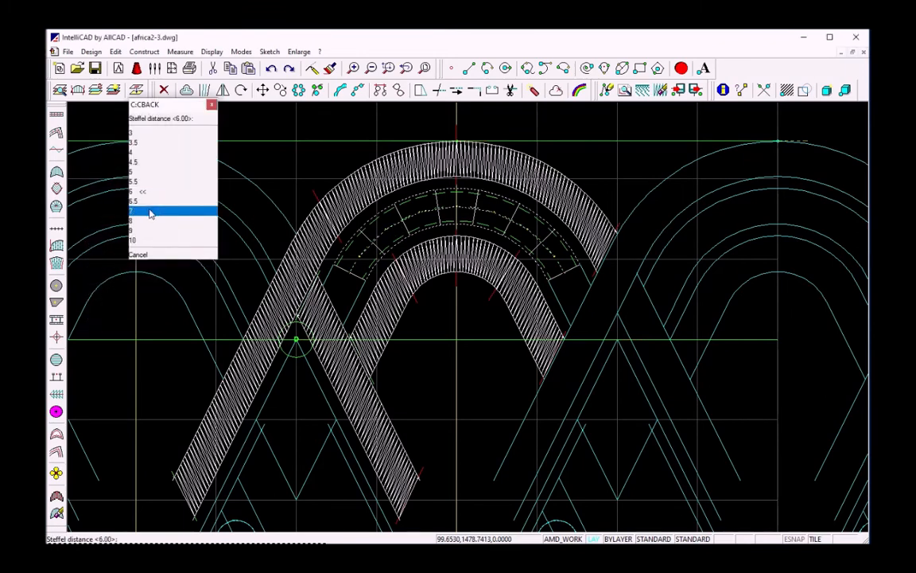
{"action": "left_click", "coordinate": [151, 213]}
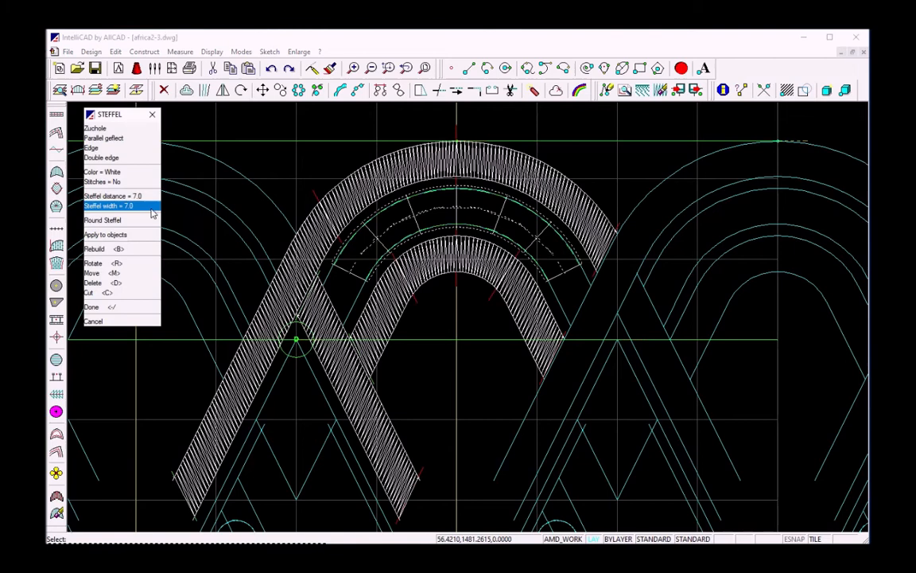
{"action": "left_click", "coordinate": [131, 207]}
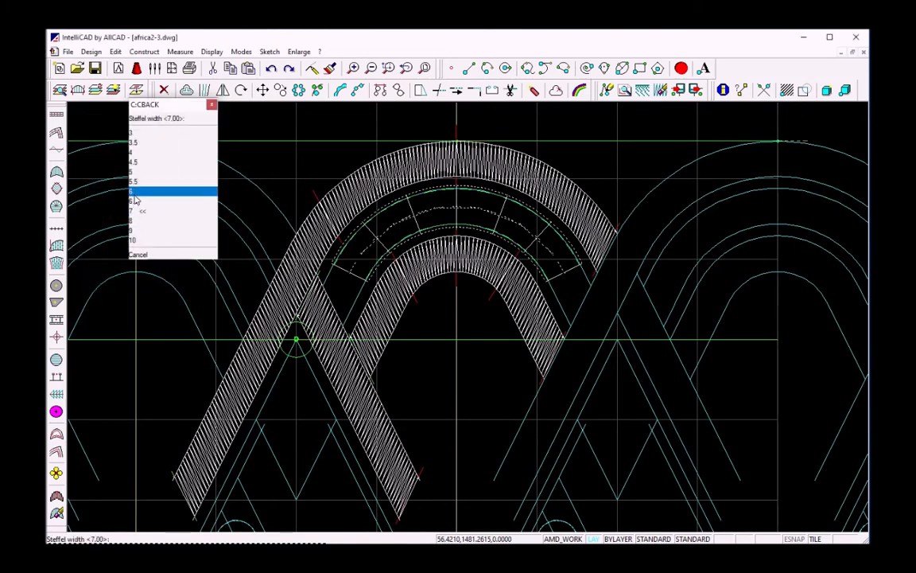
{"action": "left_click", "coordinate": [125, 188]}
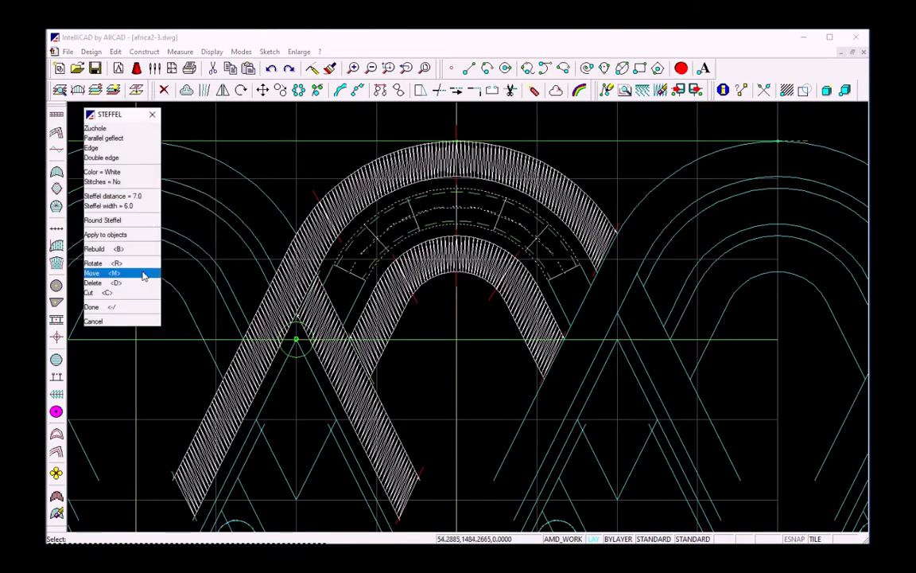
{"action": "left_click", "coordinate": [132, 310]}
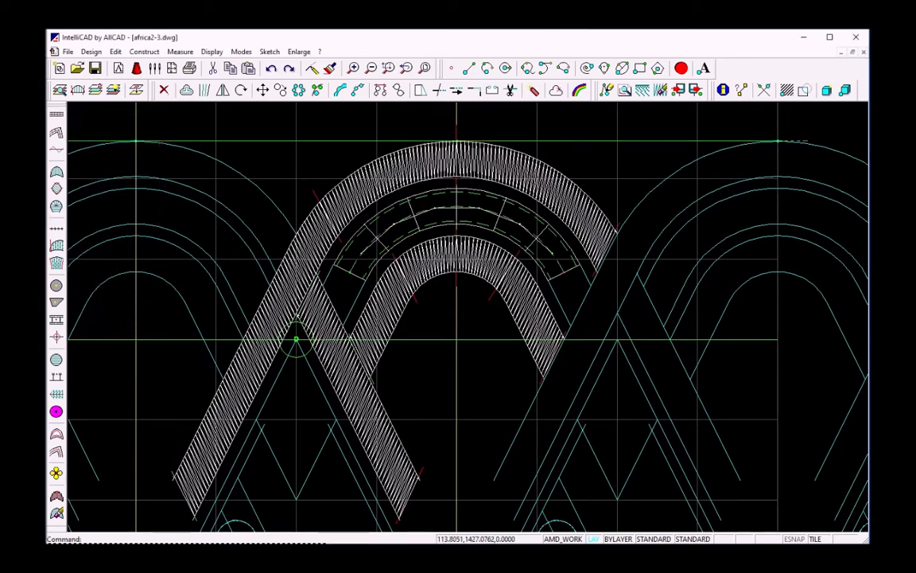
Step: Create a parallel line at 0.20 offset from the diagonal band's upper edge, across the open gap at the Steffel's left end
{"action": "left_click", "coordinate": [318, 253]}
{"action": "left_click", "coordinate": [378, 334]}
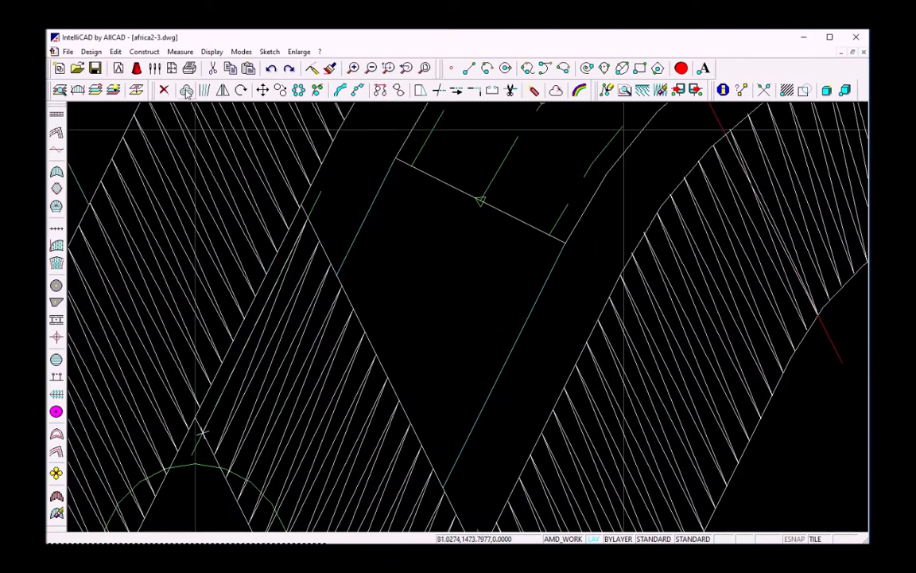
{"action": "left_click", "coordinate": [186, 91]}
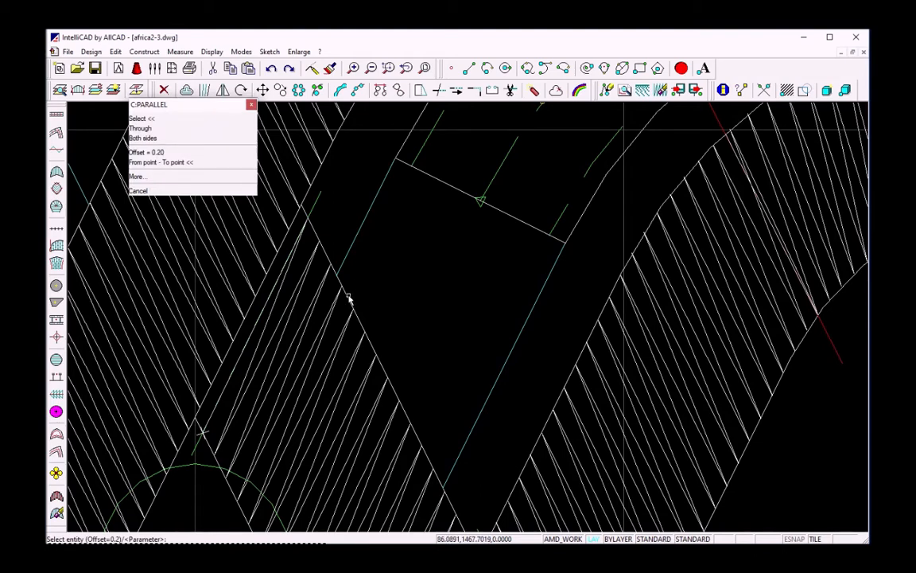
{"action": "left_click", "coordinate": [328, 266]}
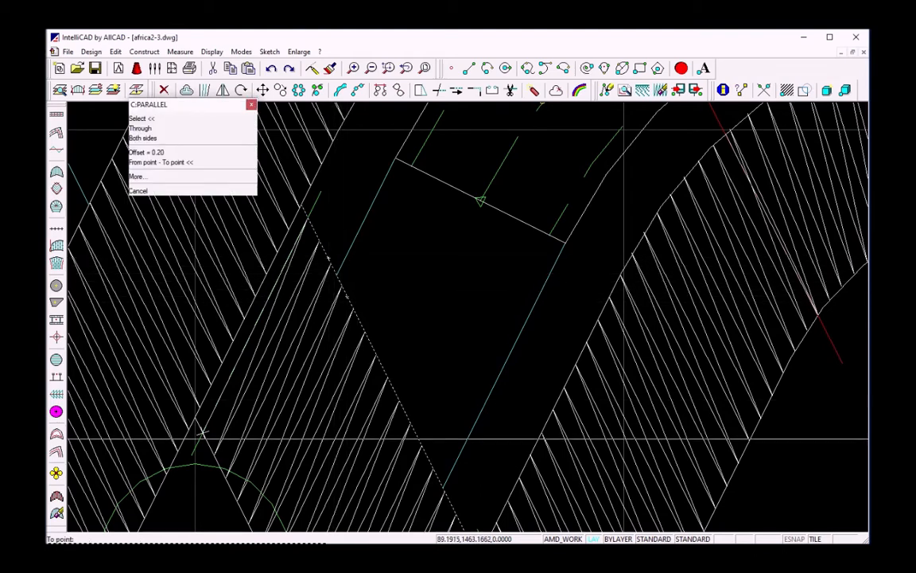
{"action": "left_click", "coordinate": [452, 504]}
{"action": "left_click", "coordinate": [441, 405]}
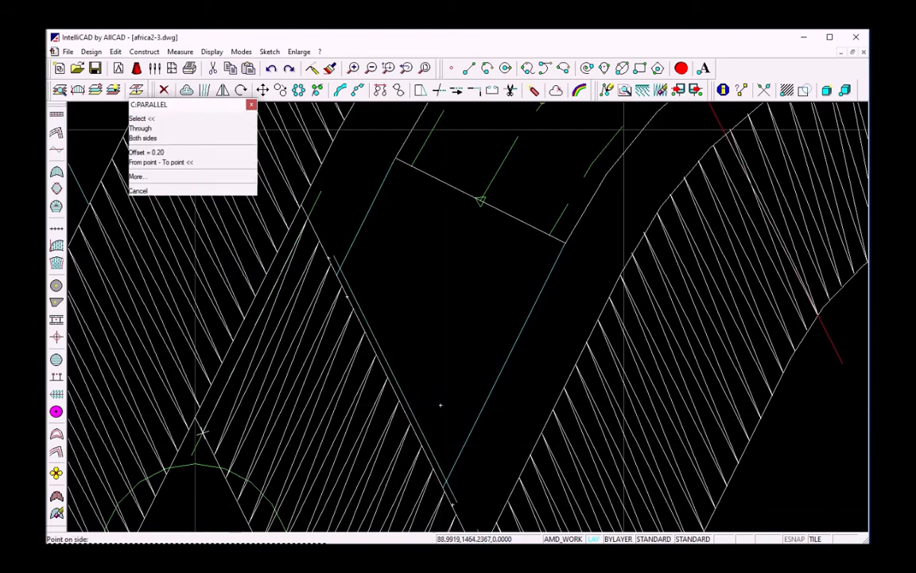
{"action": "key", "text": "Escape"}
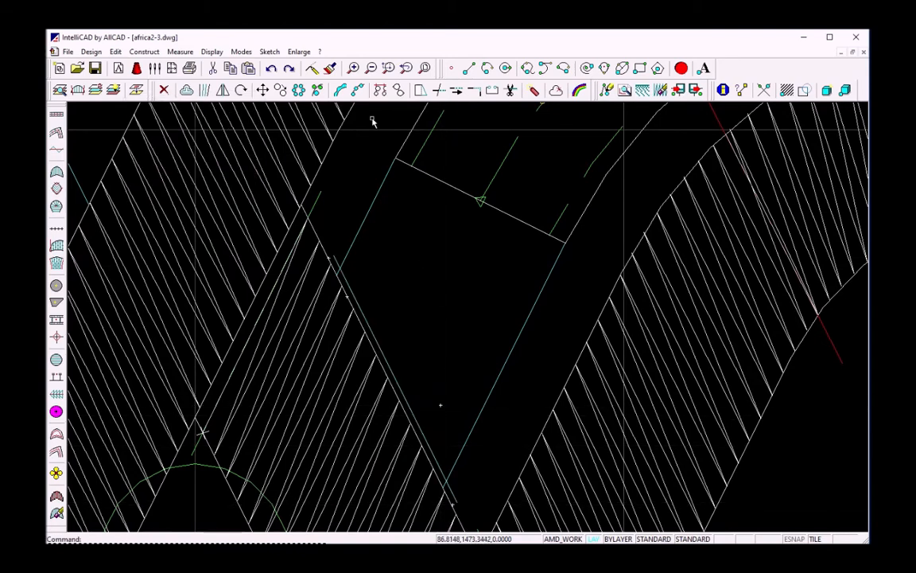
Step: Trim both overhanging ends of the new parallel line against the gap's two side curves
{"action": "left_click", "coordinate": [443, 91]}
{"action": "left_click", "coordinate": [348, 254]}
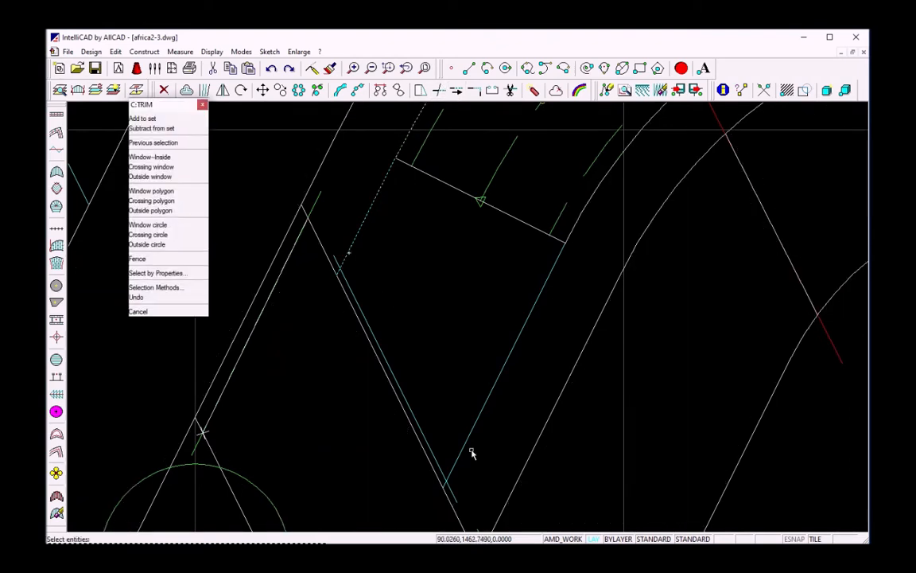
{"action": "left_click", "coordinate": [460, 455]}
{"action": "right_click", "coordinate": [453, 493]}
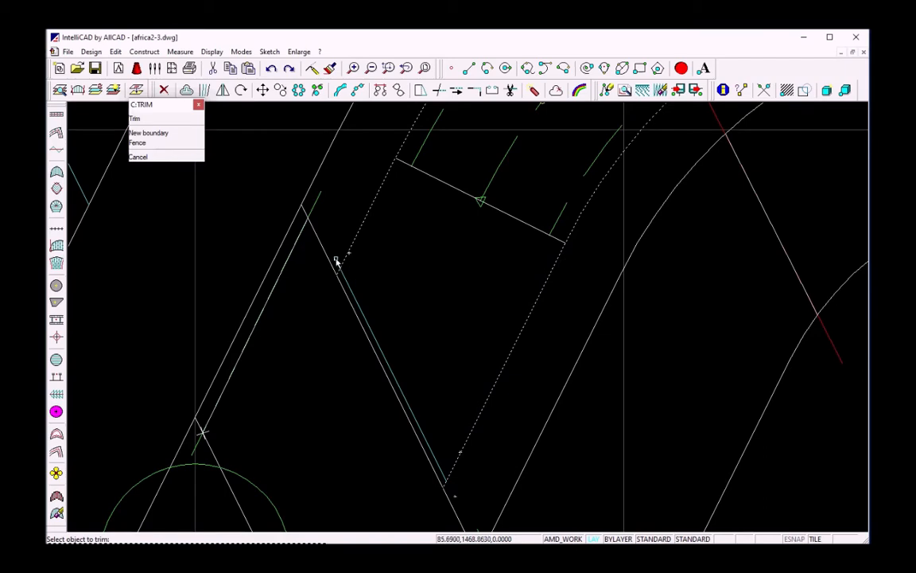
{"action": "right_click", "coordinate": [387, 268]}
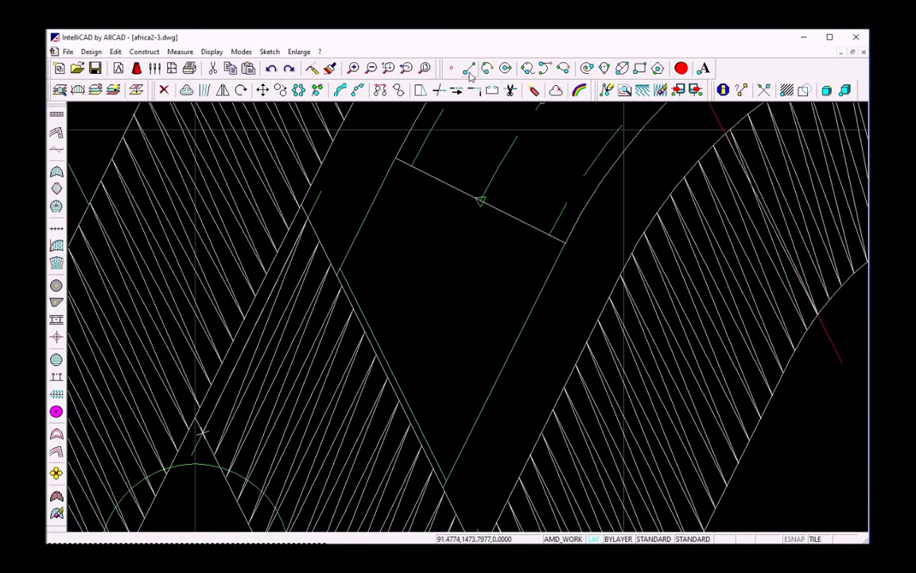
Step: Place a point at the middle of the open cell between the Steffel's left end and the parallel line
{"action": "left_click", "coordinate": [453, 70]}
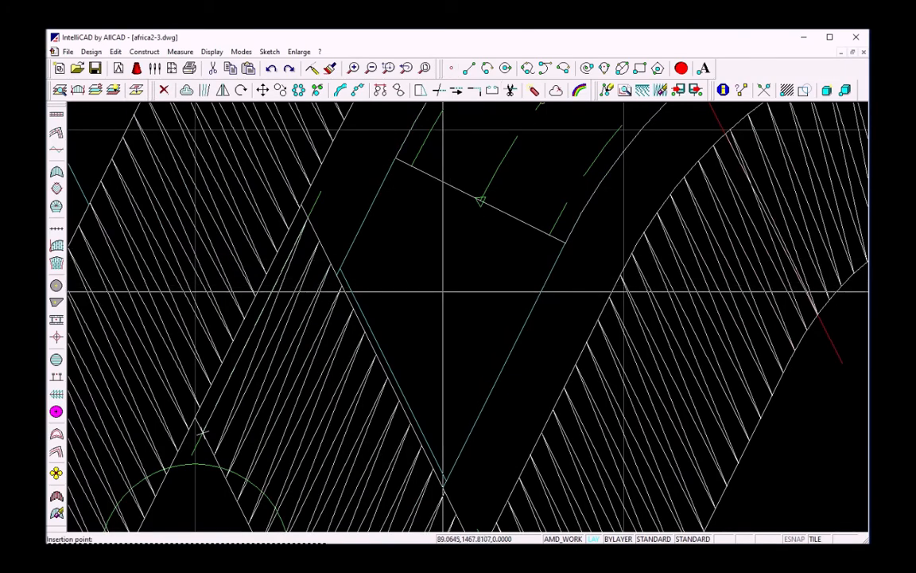
{"action": "left_click", "coordinate": [443, 287]}
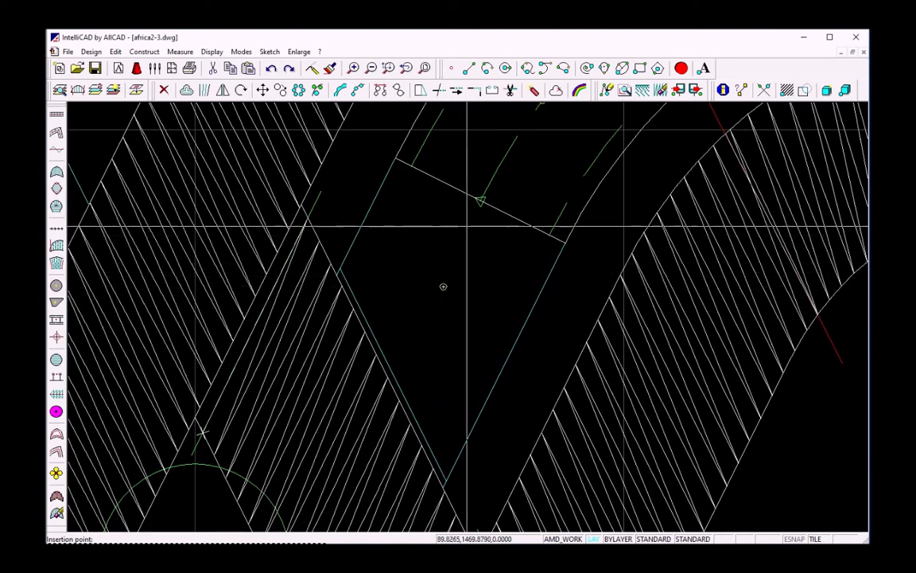
{"action": "left_click", "coordinate": [371, 67]}
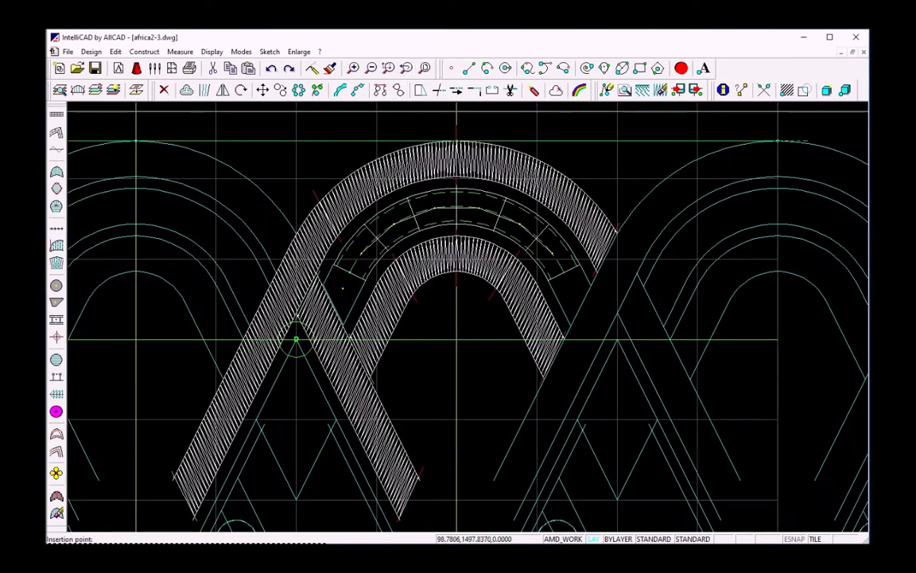
Step: Mirror a copy of the cell's centre point and its short parallel line across the arch's vertical centre line
{"action": "left_click", "coordinate": [223, 90]}
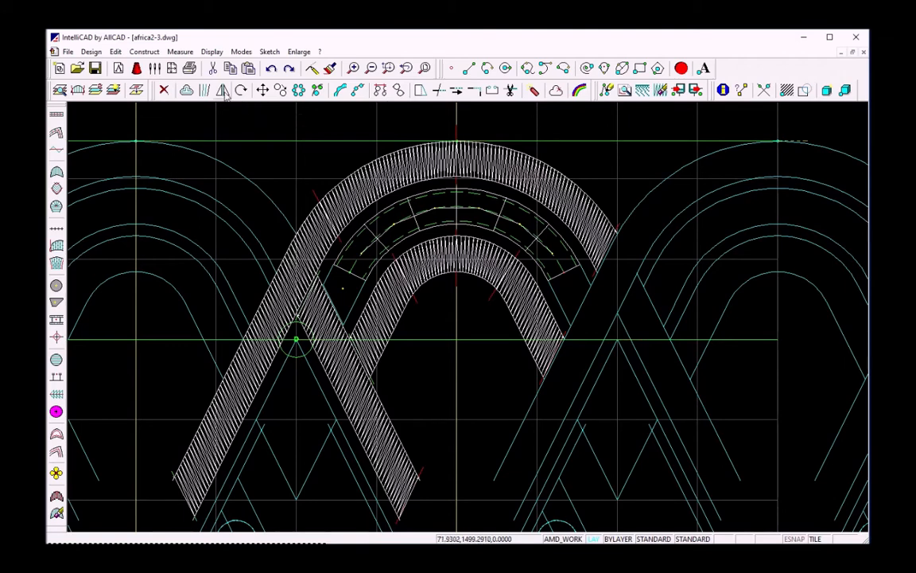
{"action": "left_click", "coordinate": [344, 289]}
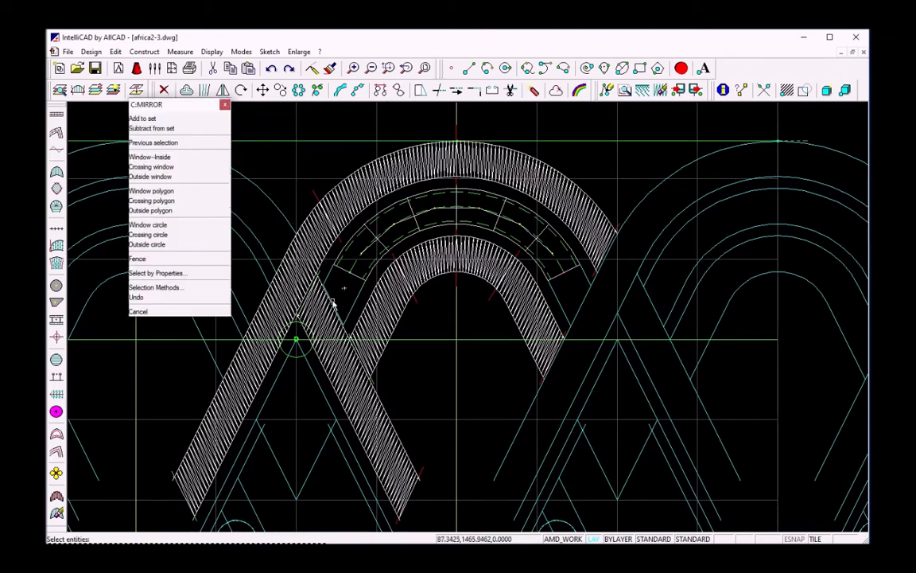
{"action": "right_click", "coordinate": [347, 302]}
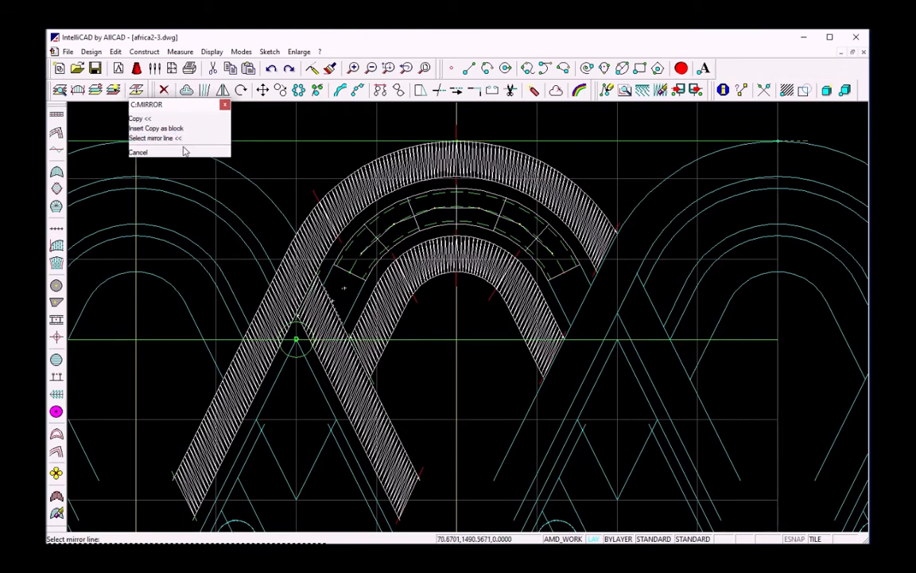
{"action": "left_click", "coordinate": [457, 185]}
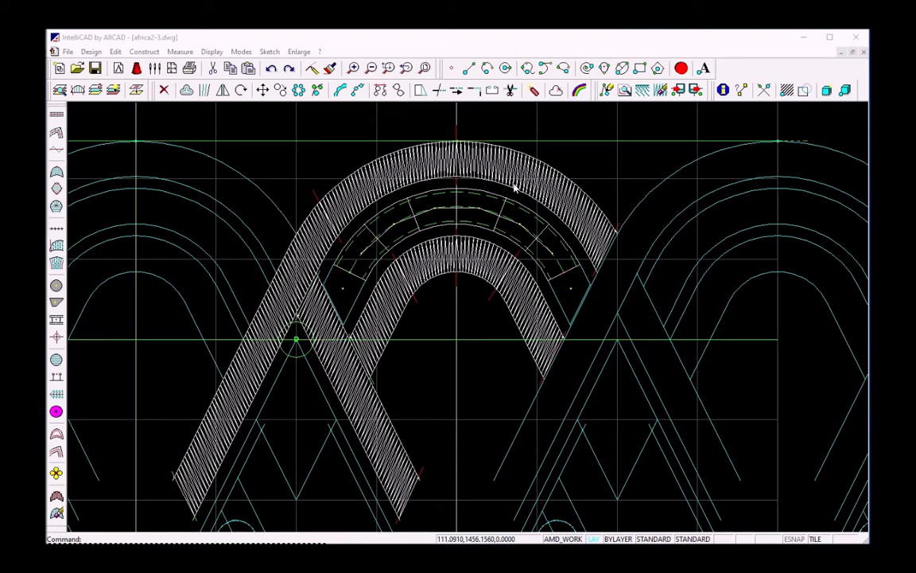
Step: Explode the arc Steffel into separate lines and points, and delete the middle guide arc running through its cells
{"action": "left_click", "coordinate": [533, 91]}
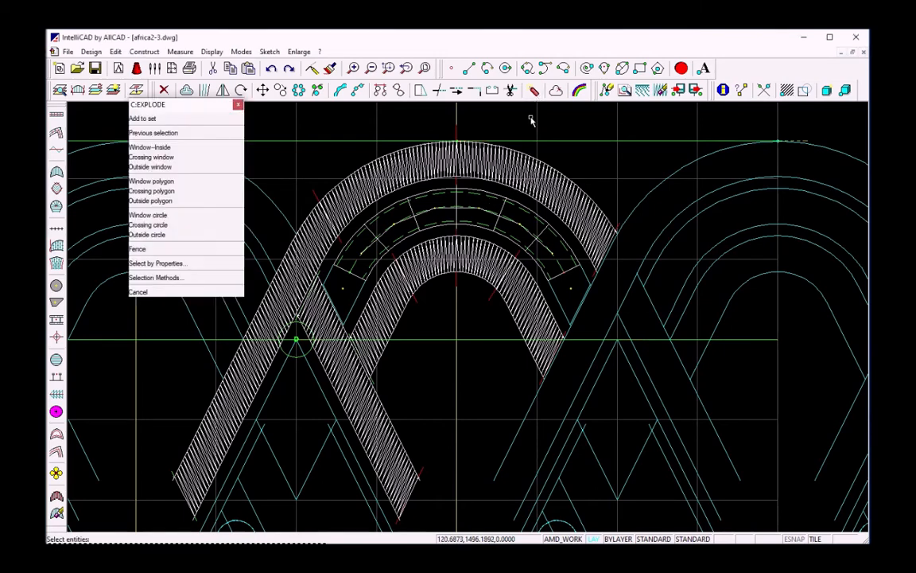
{"action": "left_click", "coordinate": [490, 212]}
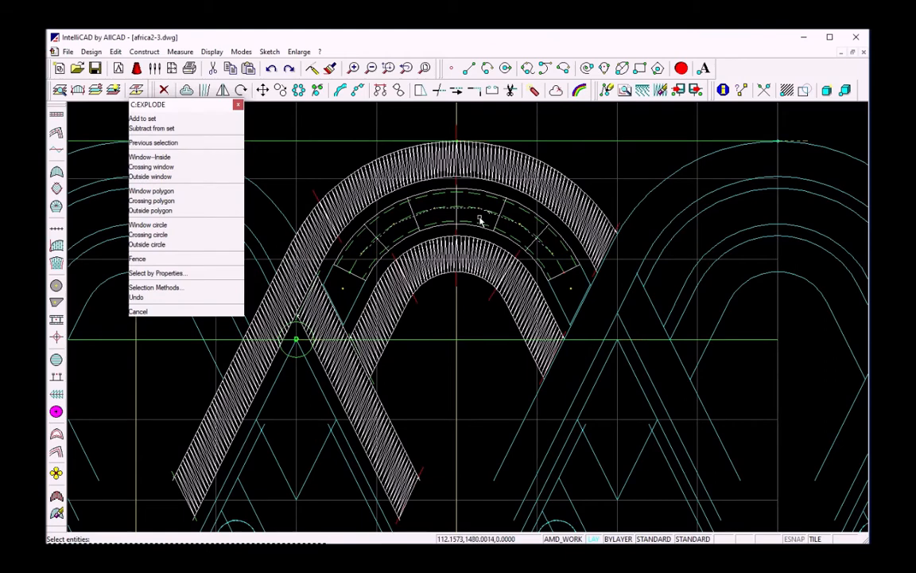
{"action": "right_click", "coordinate": [479, 220]}
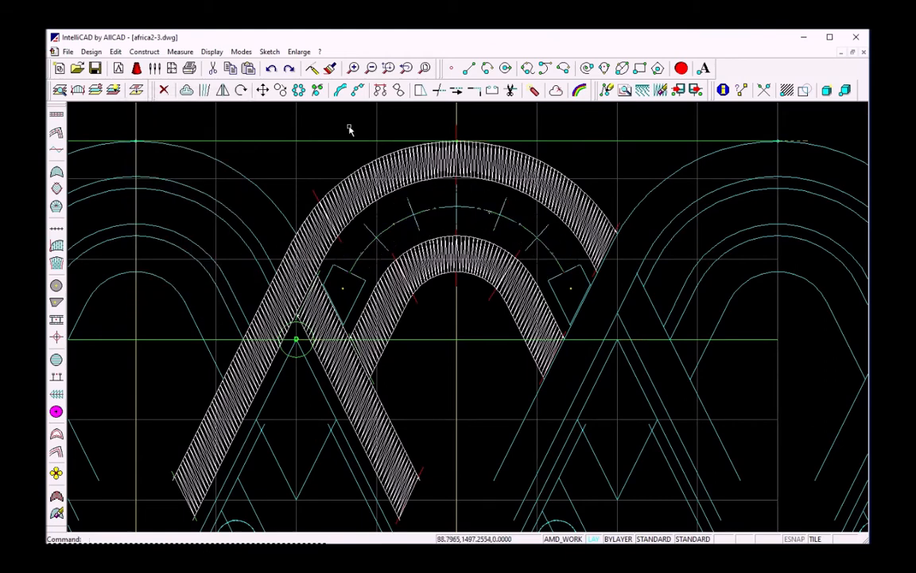
{"action": "left_click", "coordinate": [315, 71]}
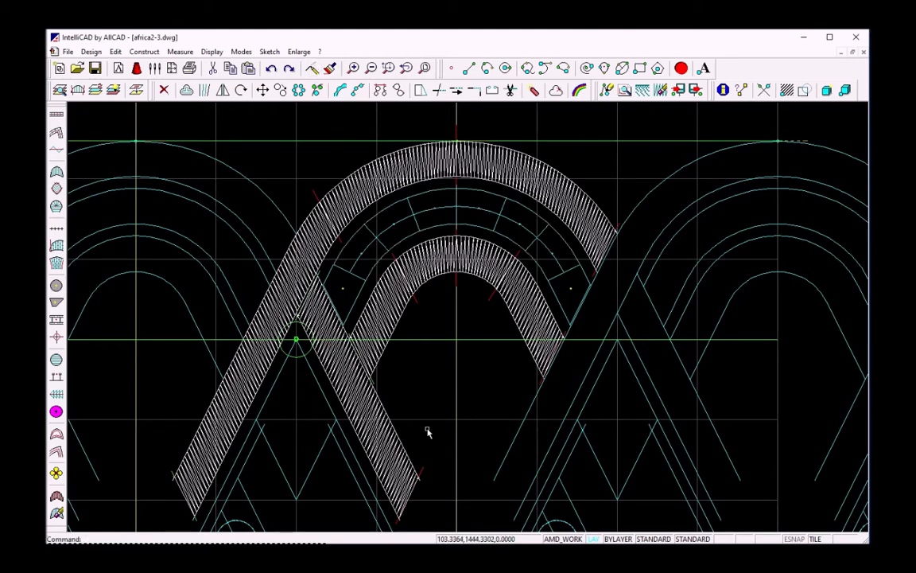
{"action": "left_click", "coordinate": [422, 214]}
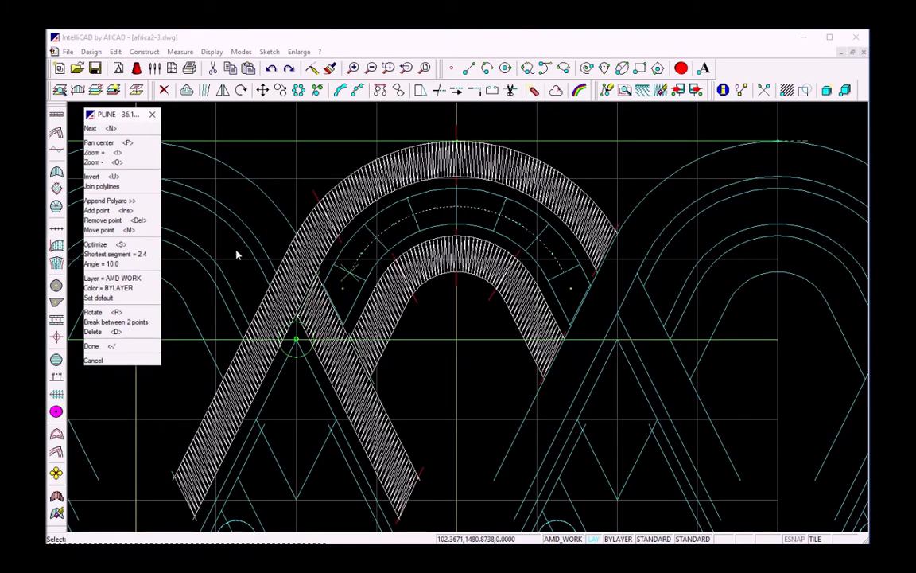
{"action": "key", "text": "Escape"}
Step: Start borer Steffel holes between the inner and outer arcs, picking the mirrored right end line, the first cell centre and its divider
{"action": "left_click", "coordinate": [56, 263]}
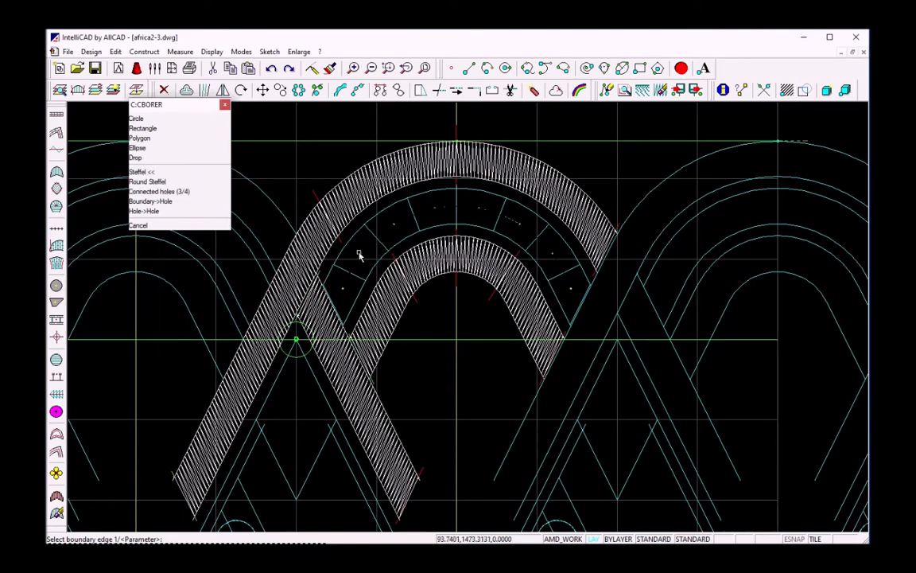
{"action": "left_click", "coordinate": [539, 271]}
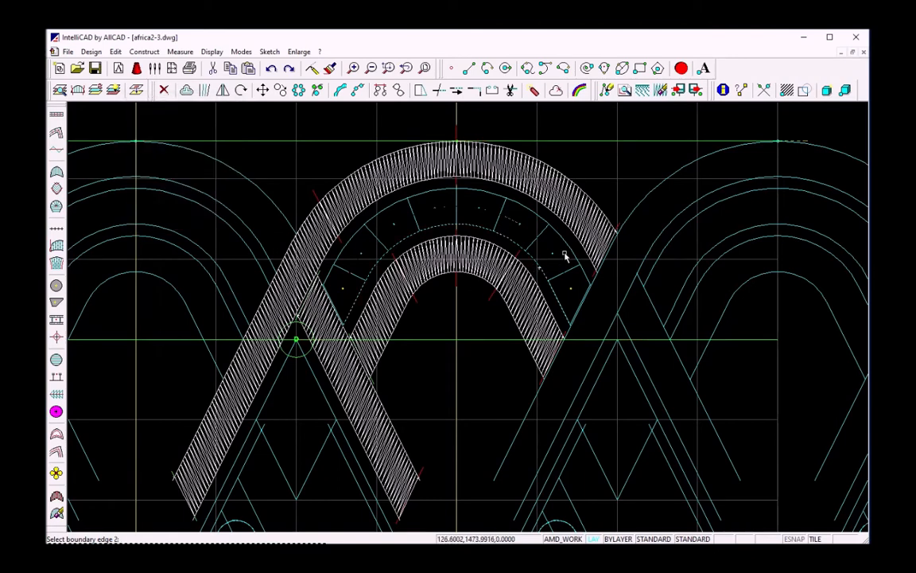
{"action": "left_click", "coordinate": [569, 250]}
{"action": "left_click", "coordinate": [580, 306]}
{"action": "left_click", "coordinate": [572, 291]}
{"action": "left_click", "coordinate": [560, 264]}
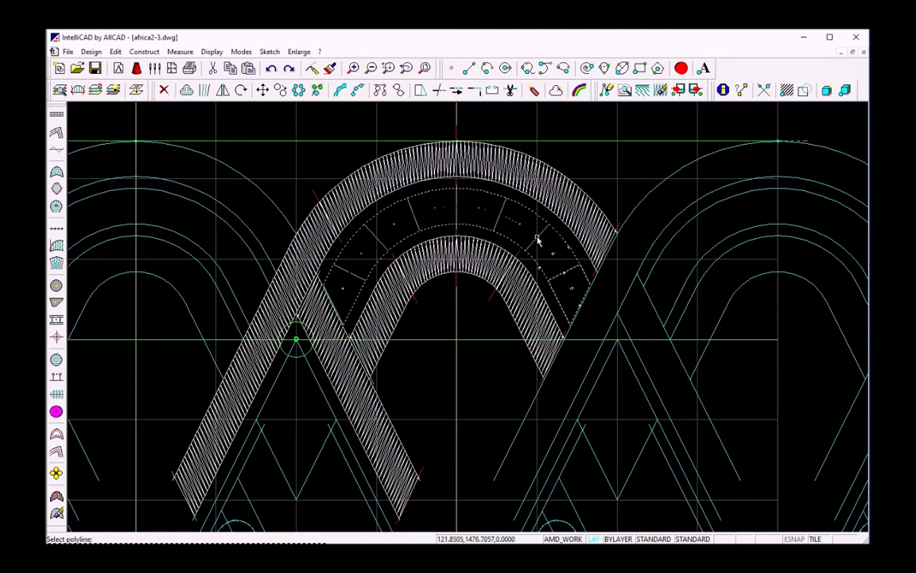
Step: Complete the arch's borer Steffel holes by picking the remaining cell centres and dividers through to the left end line
{"action": "left_click", "coordinate": [479, 209]}
{"action": "left_click", "coordinate": [457, 209]}
{"action": "left_click", "coordinate": [434, 209]}
{"action": "left_click", "coordinate": [415, 213]}
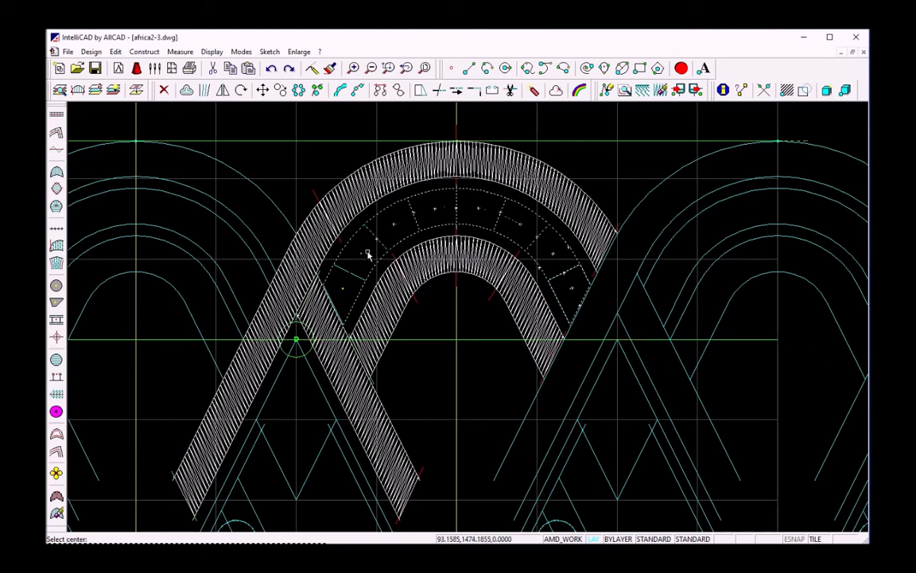
{"action": "left_click", "coordinate": [344, 288]}
{"action": "left_click", "coordinate": [334, 302]}
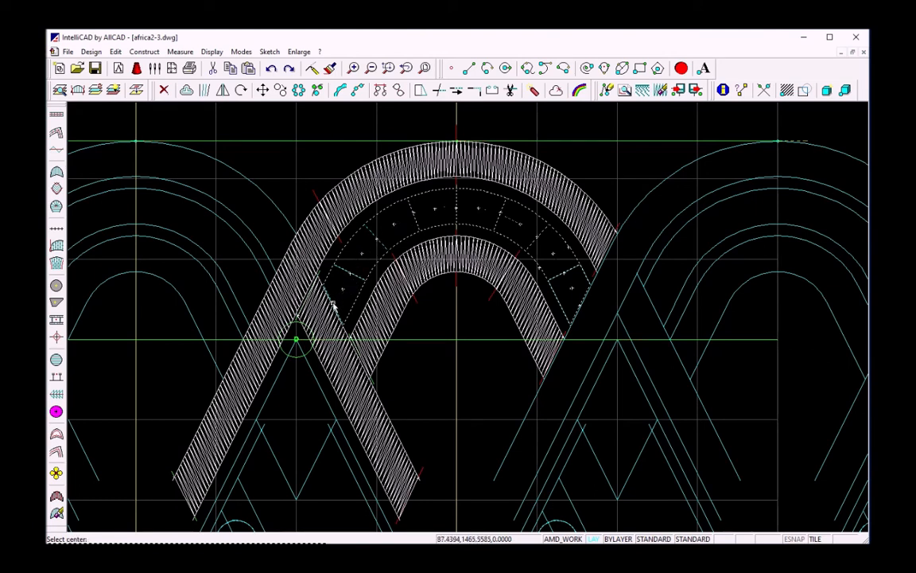
{"action": "right_click", "coordinate": [440, 351]}
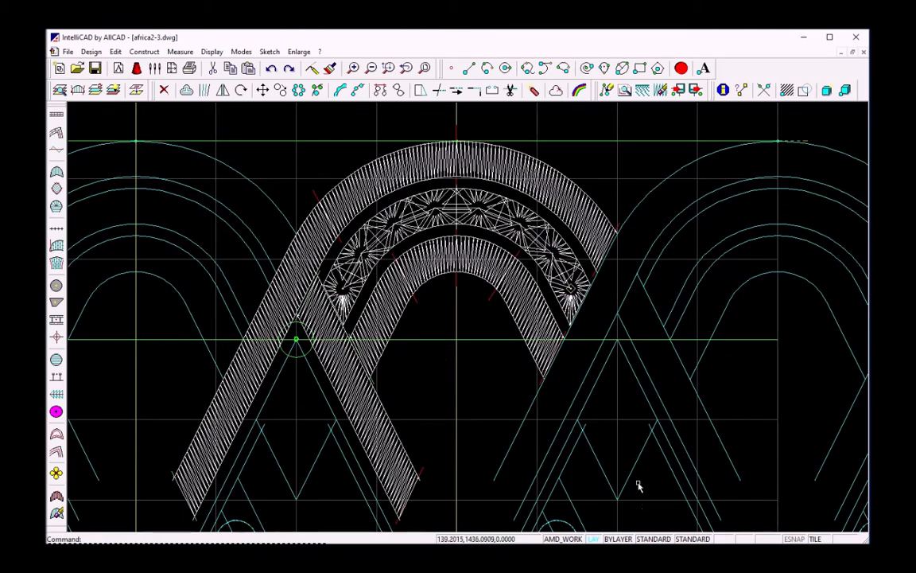
Step: Add the outer Blatt, the row of borer holes and the inner Blatt to the GRP A group at the arch's top
{"action": "left_click", "coordinate": [388, 69]}
{"action": "left_click", "coordinate": [316, 129]}
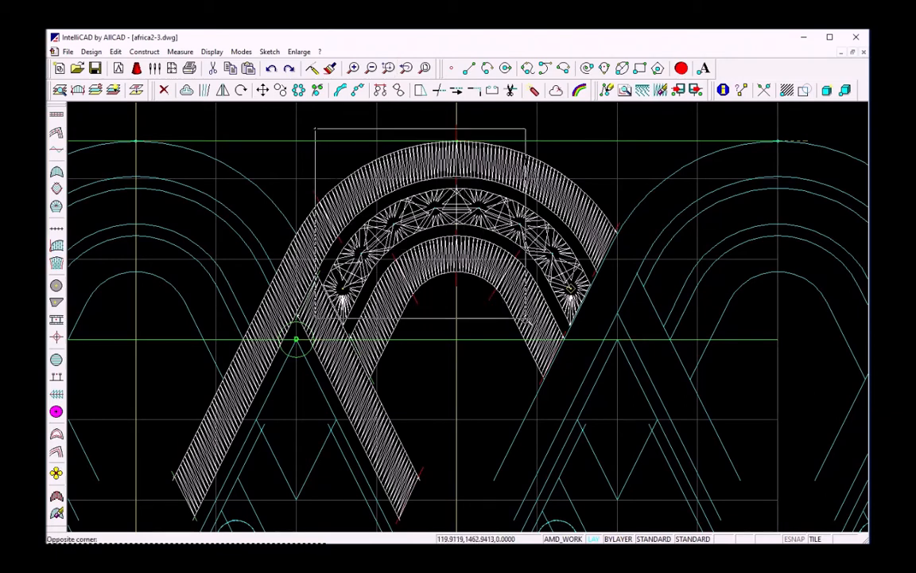
{"action": "left_click", "coordinate": [550, 338]}
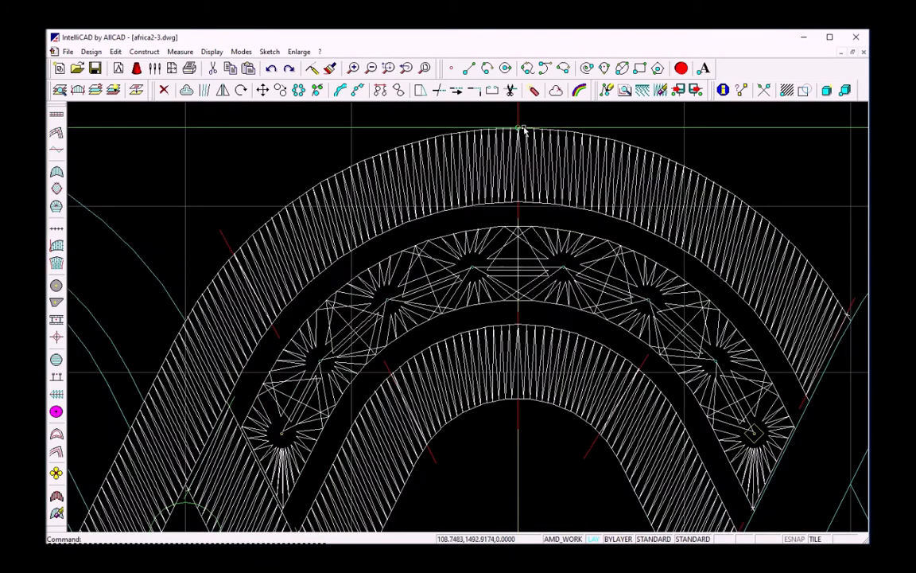
{"action": "key", "text": "Return"}
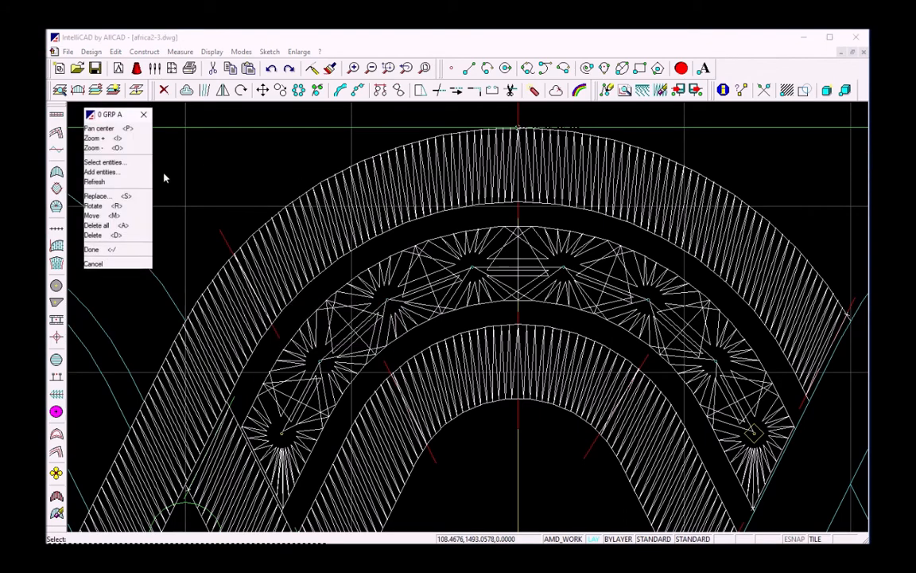
{"action": "left_click", "coordinate": [120, 176]}
{"action": "left_click", "coordinate": [333, 189]}
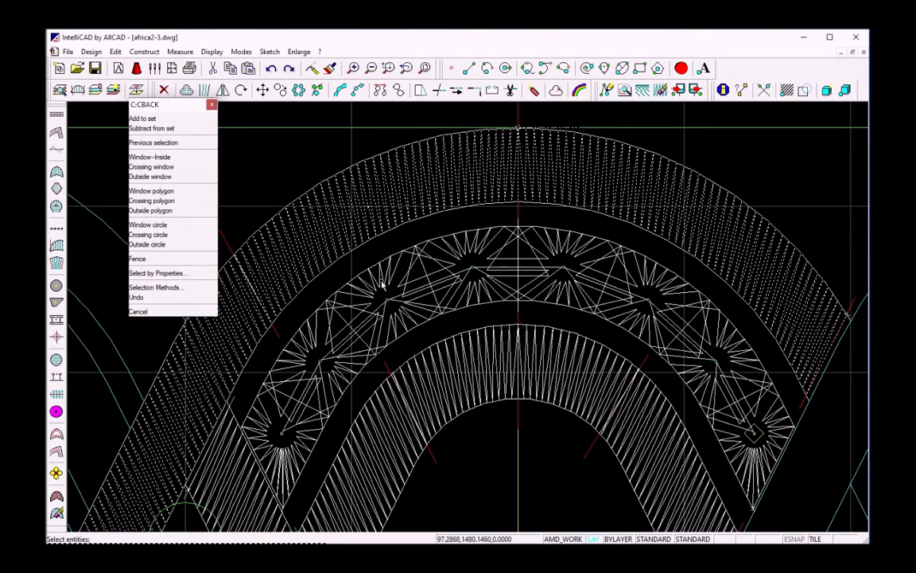
{"action": "left_click", "coordinate": [382, 282]}
{"action": "left_click", "coordinate": [383, 422]}
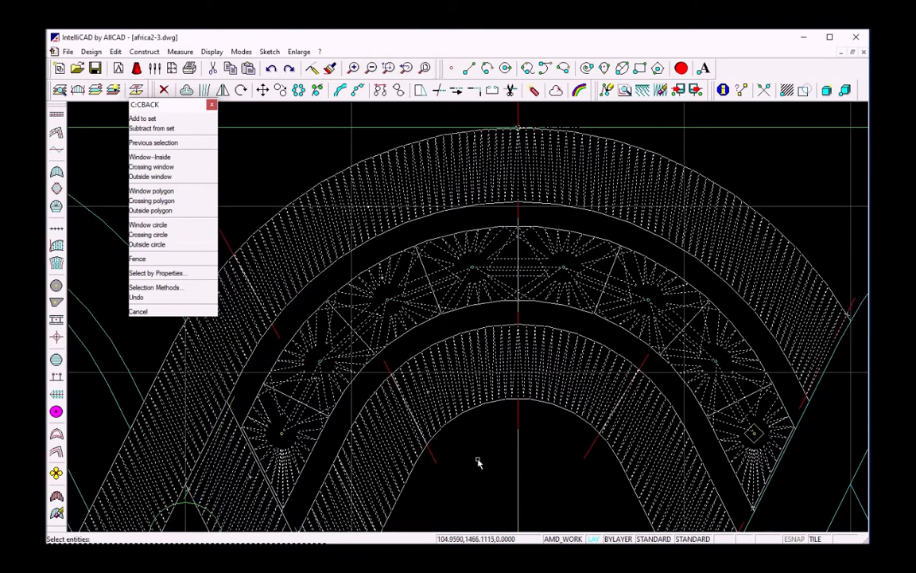
{"action": "key", "text": "Return"}
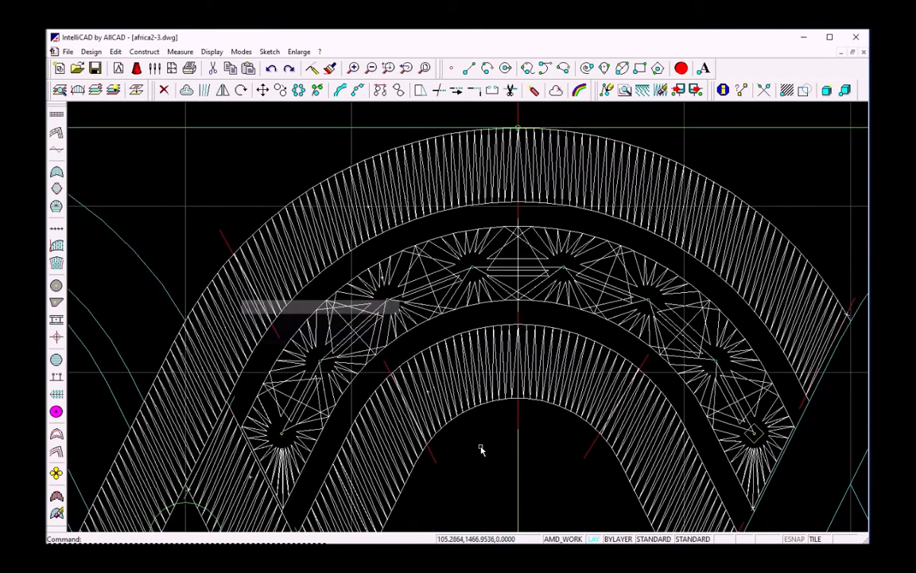
Step: In the diamond below the apex, draw a divider from the vertical centre line to the upper right edge and place points in the right and top cells
{"action": "left_click", "coordinate": [425, 69]}
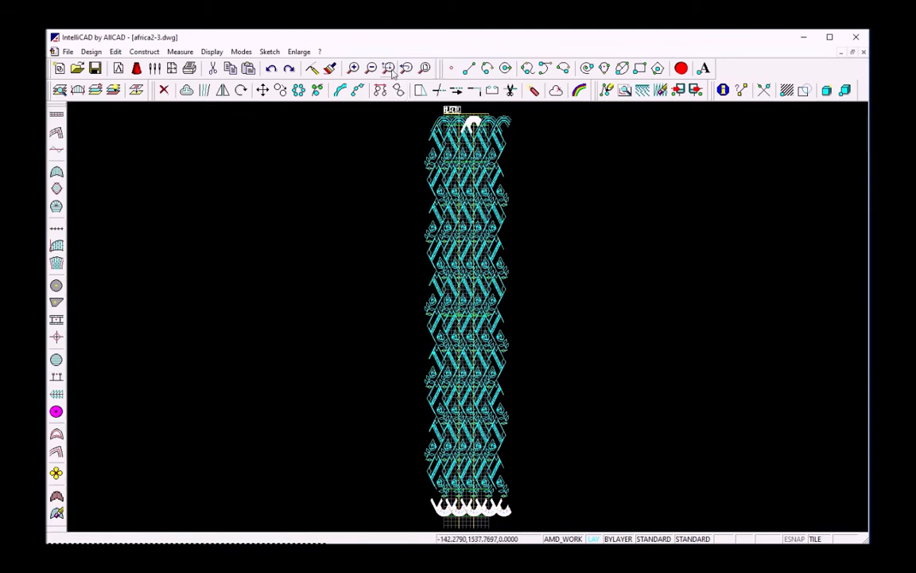
{"action": "left_click", "coordinate": [353, 67]}
{"action": "left_click", "coordinate": [443, 119]}
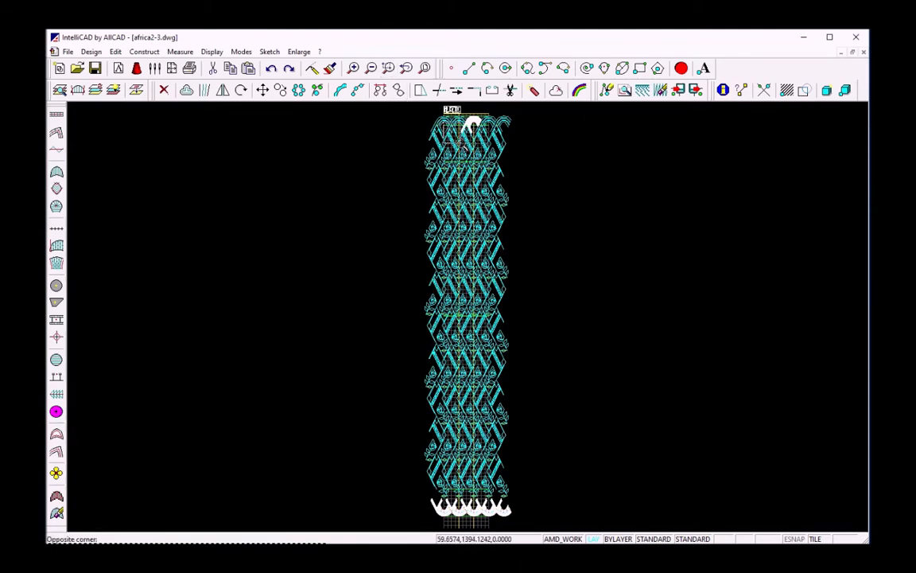
{"action": "left_click", "coordinate": [492, 182]}
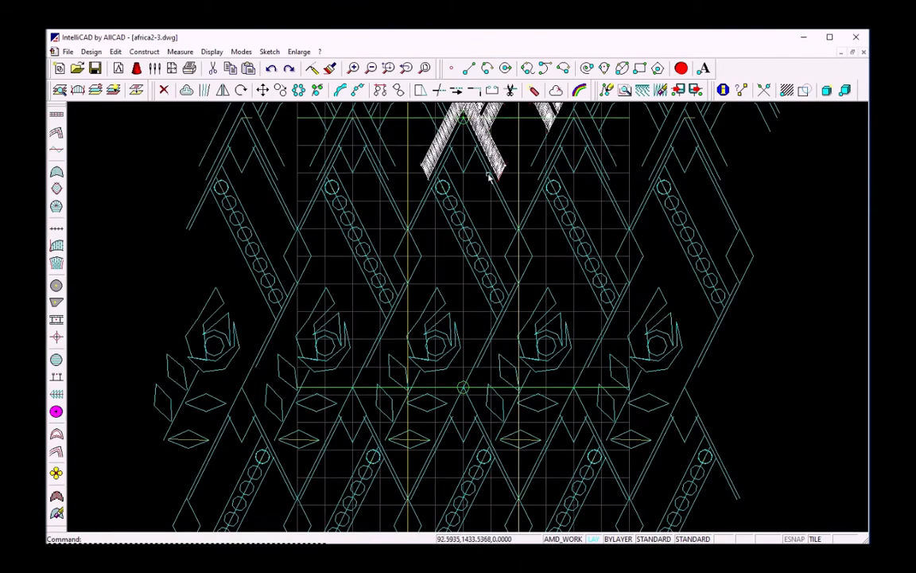
{"action": "left_click", "coordinate": [388, 69]}
{"action": "left_click", "coordinate": [404, 111]}
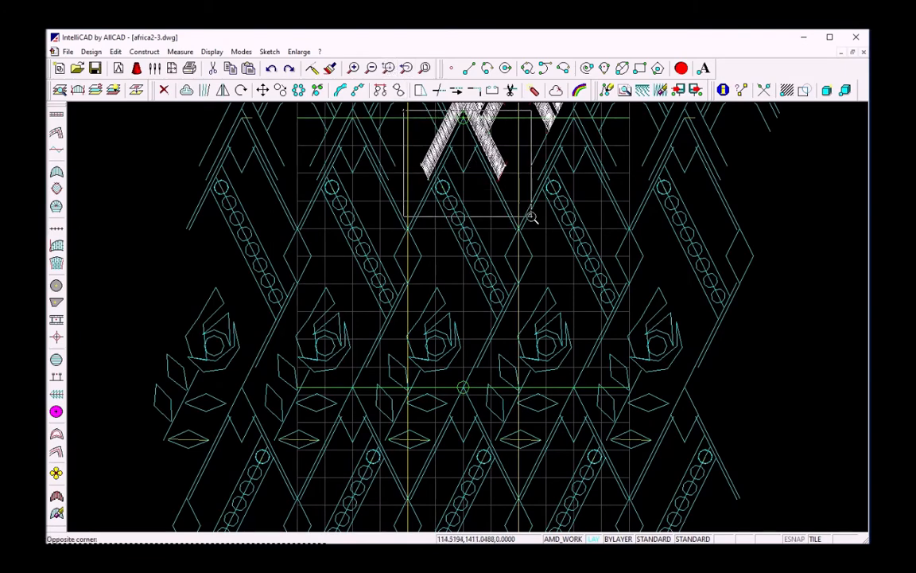
{"action": "left_click", "coordinate": [481, 197]}
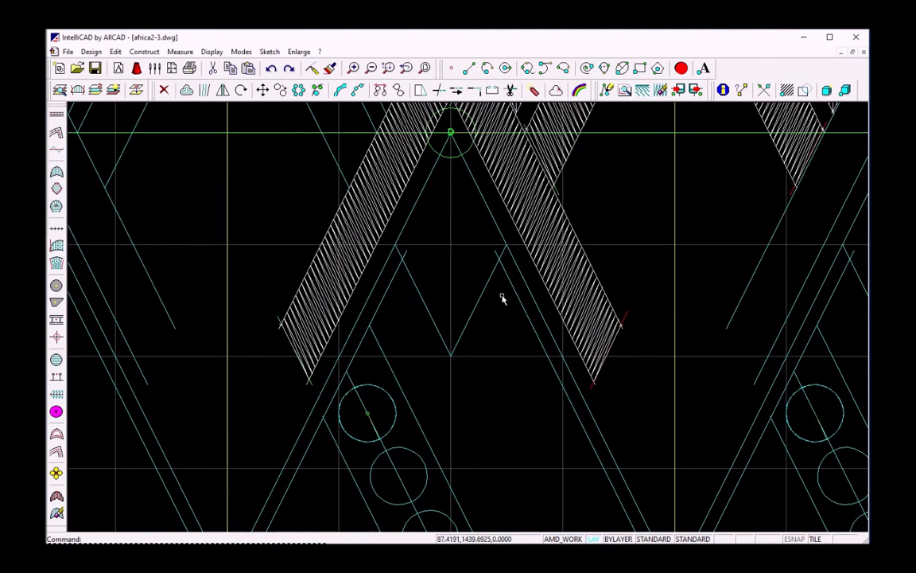
{"action": "left_click", "coordinate": [469, 70]}
{"action": "left_click", "coordinate": [450, 219]}
{"action": "left_click", "coordinate": [487, 202]}
{"action": "key", "text": "Return"}
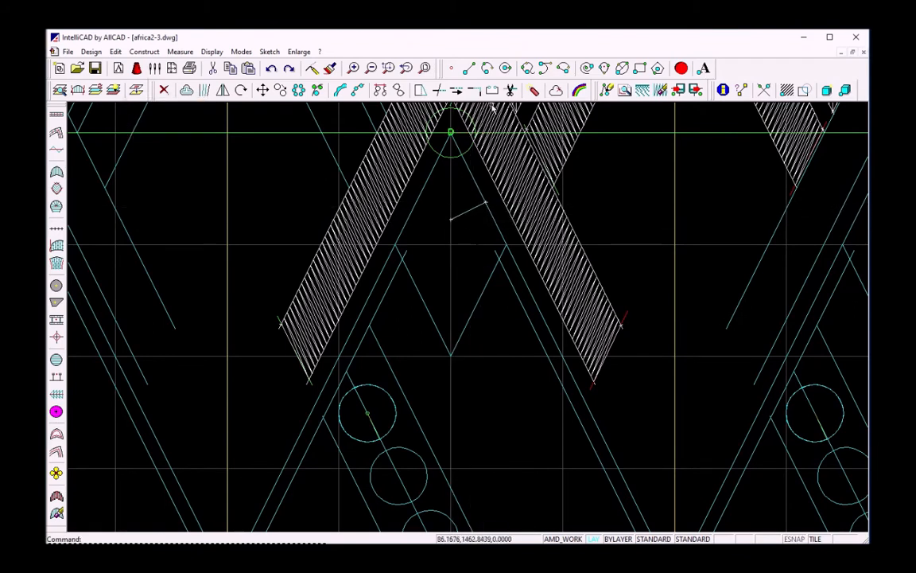
{"action": "left_click", "coordinate": [451, 68]}
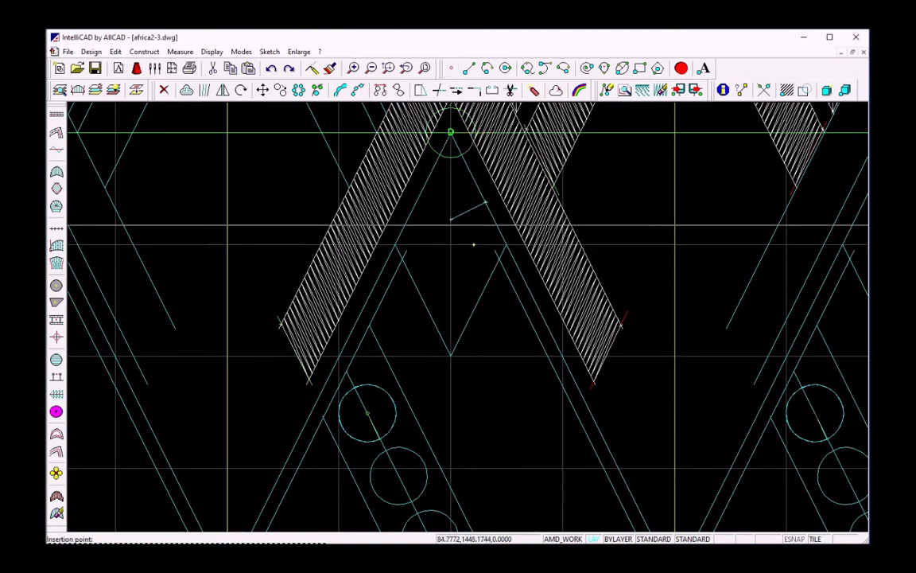
{"action": "left_click", "coordinate": [451, 190]}
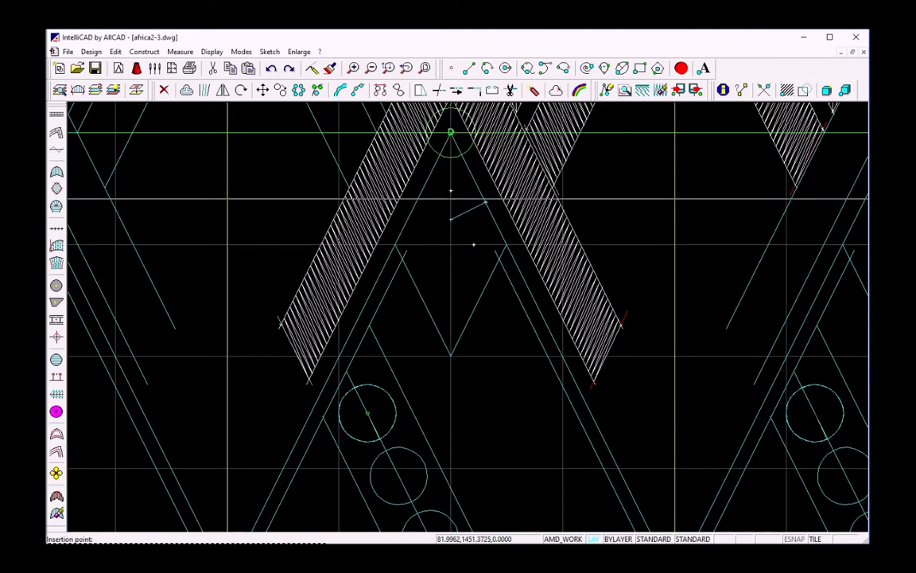
Step: Mirror a copy of the short divider line across the diamond's horizontal centre line
{"action": "left_click", "coordinate": [223, 90]}
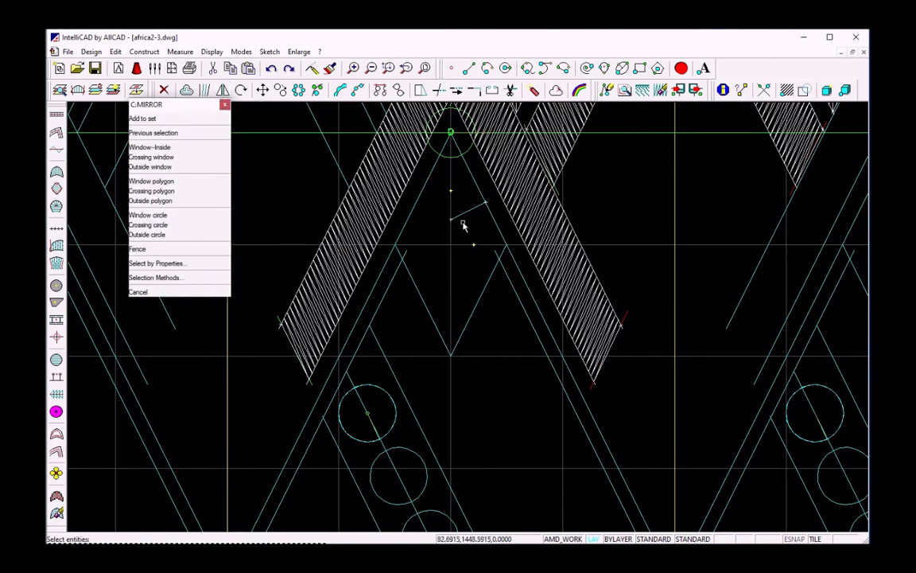
{"action": "left_click", "coordinate": [464, 215]}
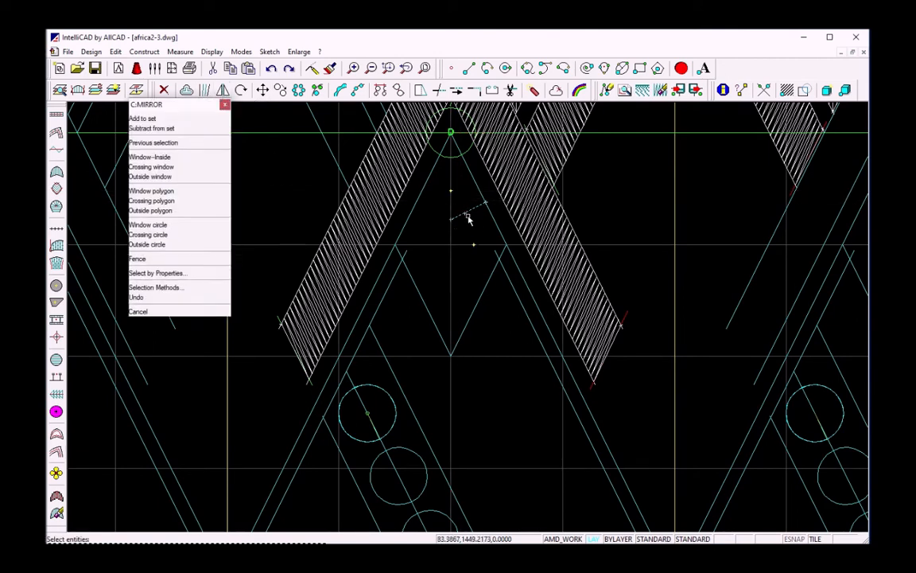
{"action": "right_click", "coordinate": [469, 260]}
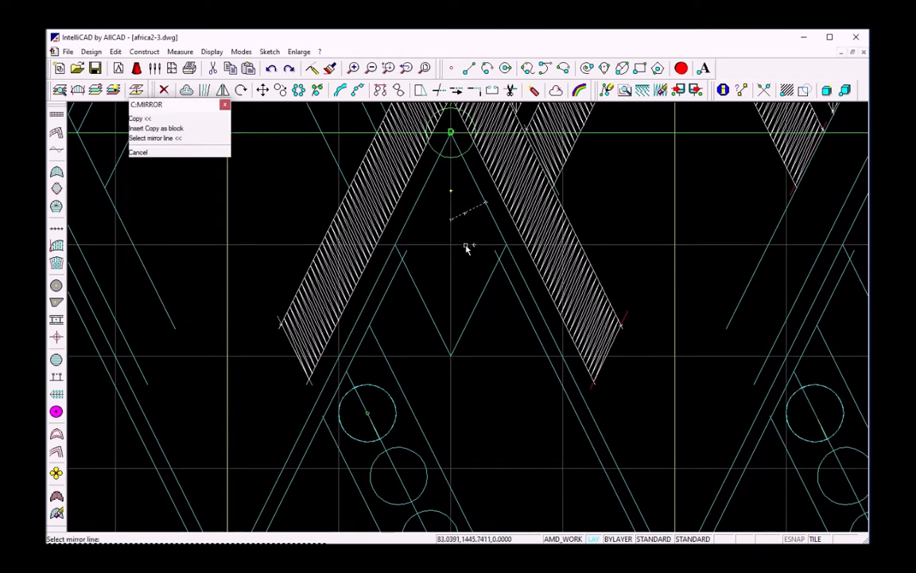
{"action": "left_click", "coordinate": [468, 245]}
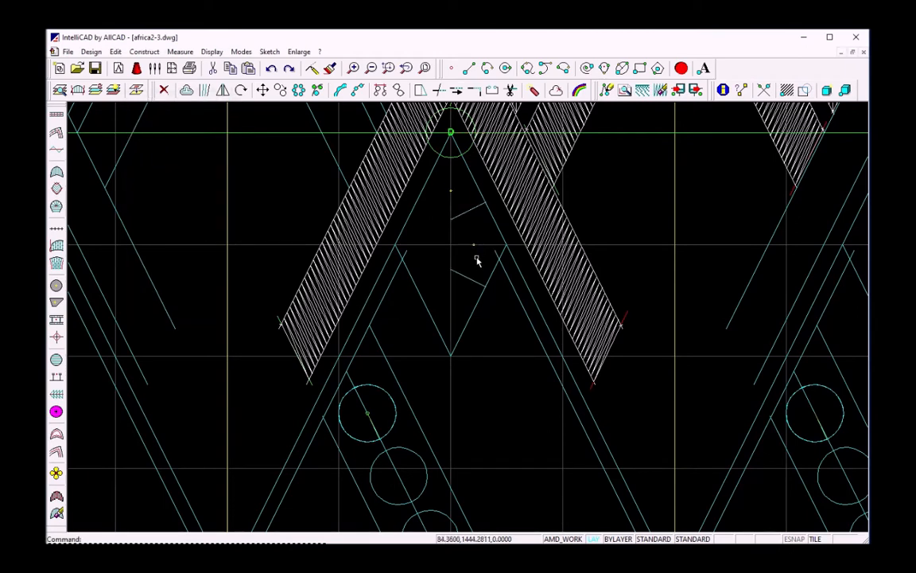
Step: Mirror a copy of both dividers and the right cell's centre point across the diamond's vertical centre line
{"action": "right_click", "coordinate": [477, 260]}
{"action": "left_click", "coordinate": [467, 279]}
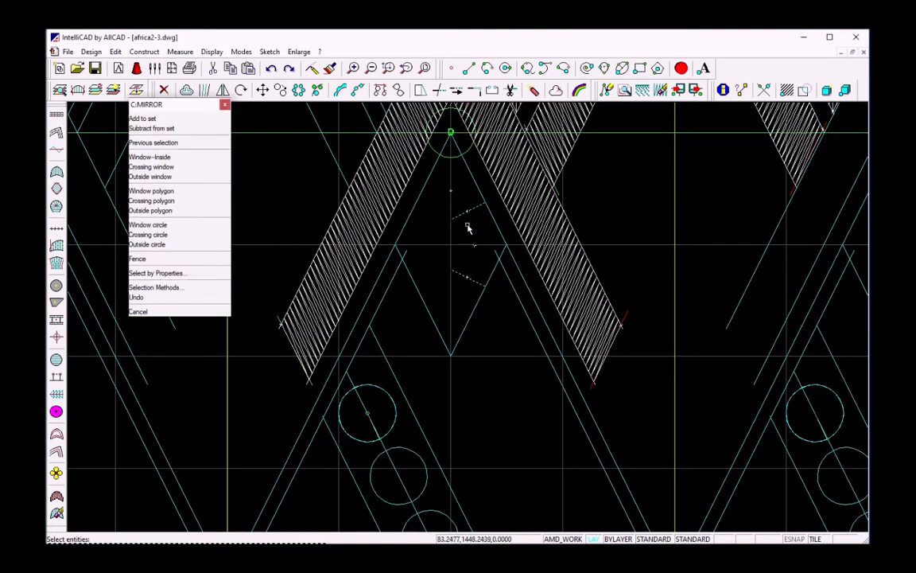
{"action": "right_click", "coordinate": [467, 228]}
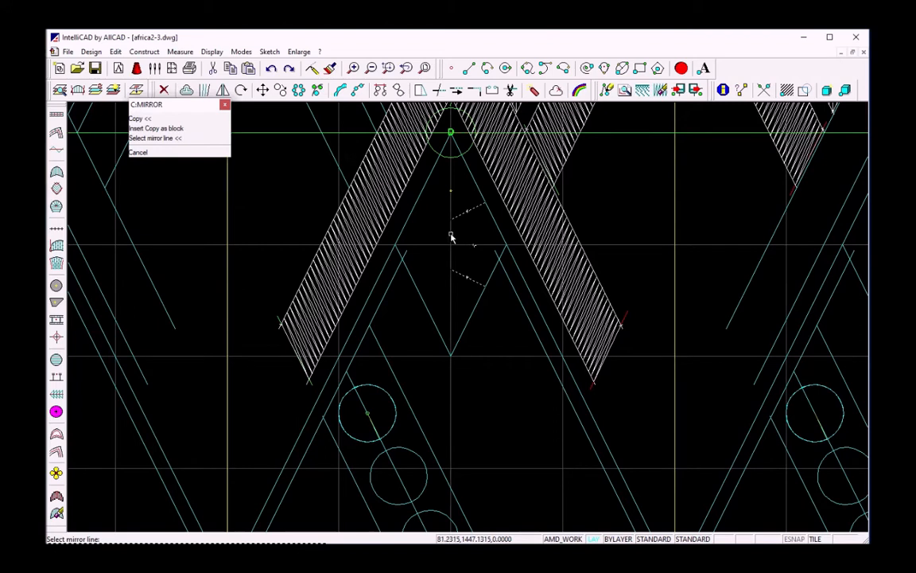
{"action": "left_click", "coordinate": [451, 238]}
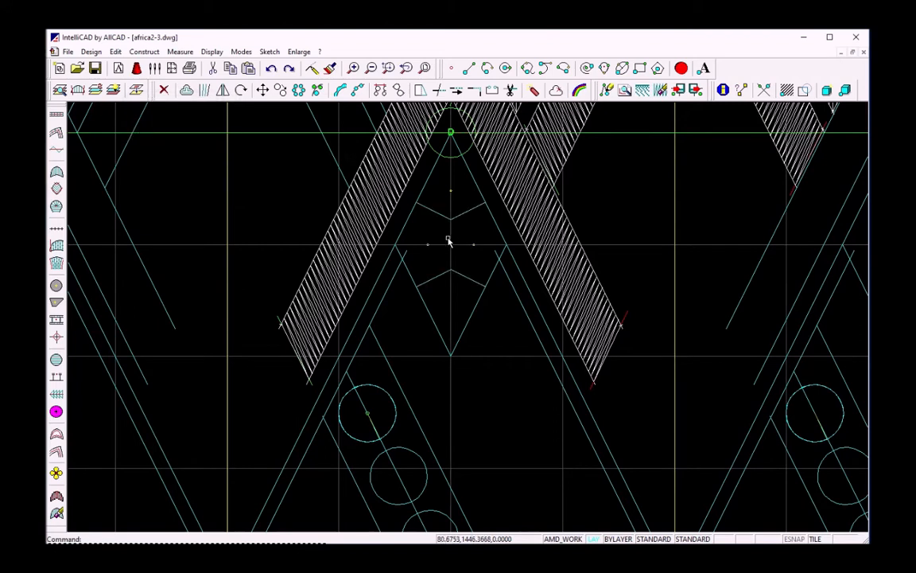
Step: Mirror a copy of the top cell's centre point across the diamond's horizontal centre line
{"action": "right_click", "coordinate": [460, 175]}
{"action": "left_click", "coordinate": [451, 191]}
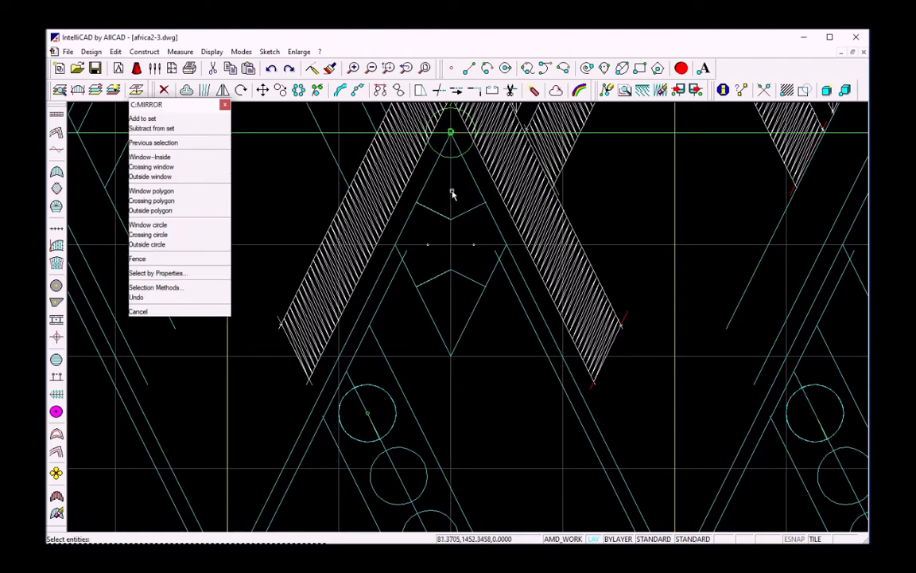
{"action": "right_click", "coordinate": [460, 192]}
{"action": "left_click", "coordinate": [461, 245]}
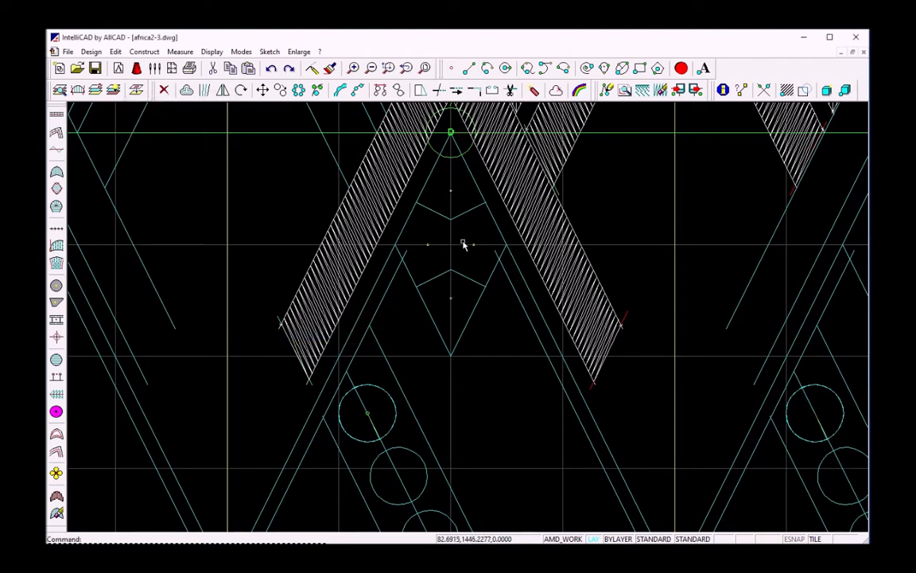
Step: Draw a vertical line joining the inner ends of the upper and lower dividers at the diamond's centre
{"action": "left_click", "coordinate": [468, 70]}
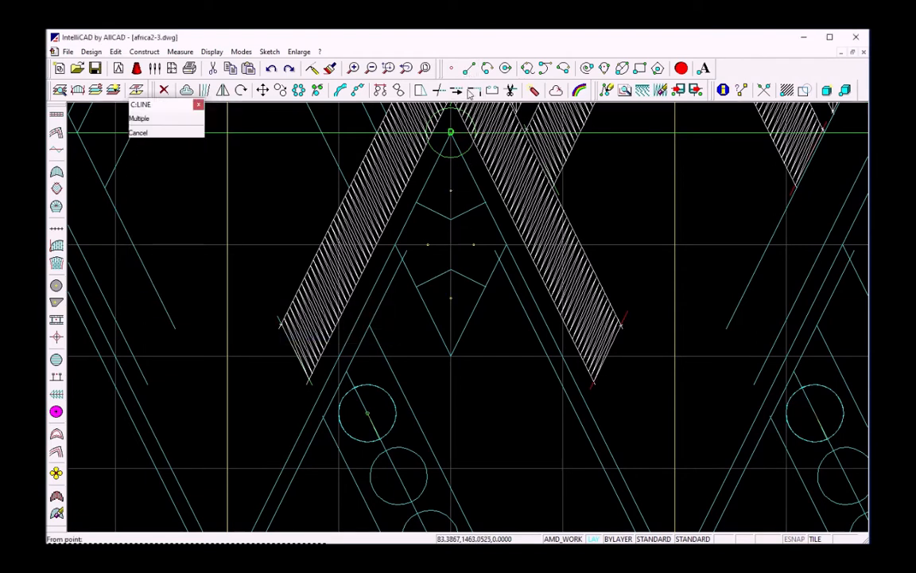
{"action": "left_click", "coordinate": [450, 269]}
{"action": "key", "text": "e"}
{"action": "left_click", "coordinate": [452, 222]}
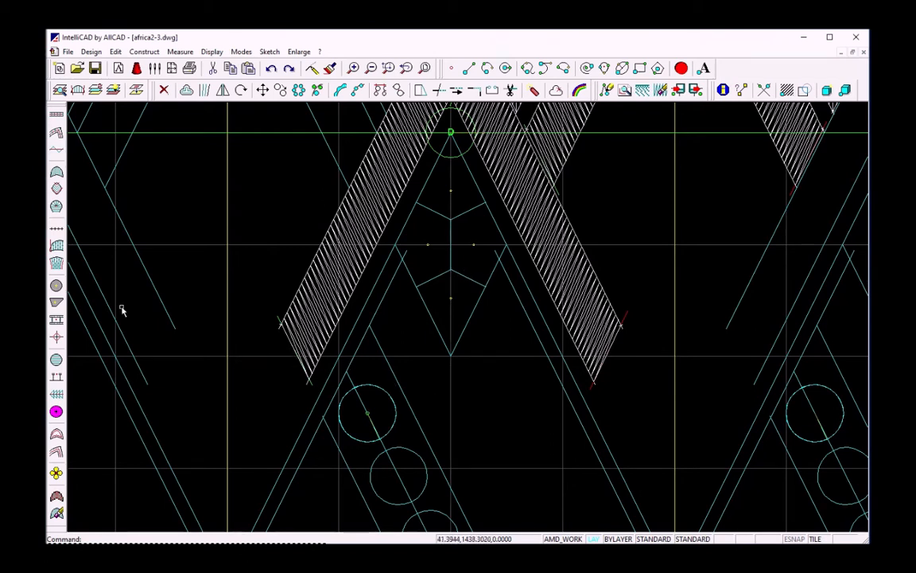
Step: Create four connected borer holes in the diamond, using its outline as both boundaries and picking the dividers, cell centres and middle line
{"action": "left_click", "coordinate": [57, 262]}
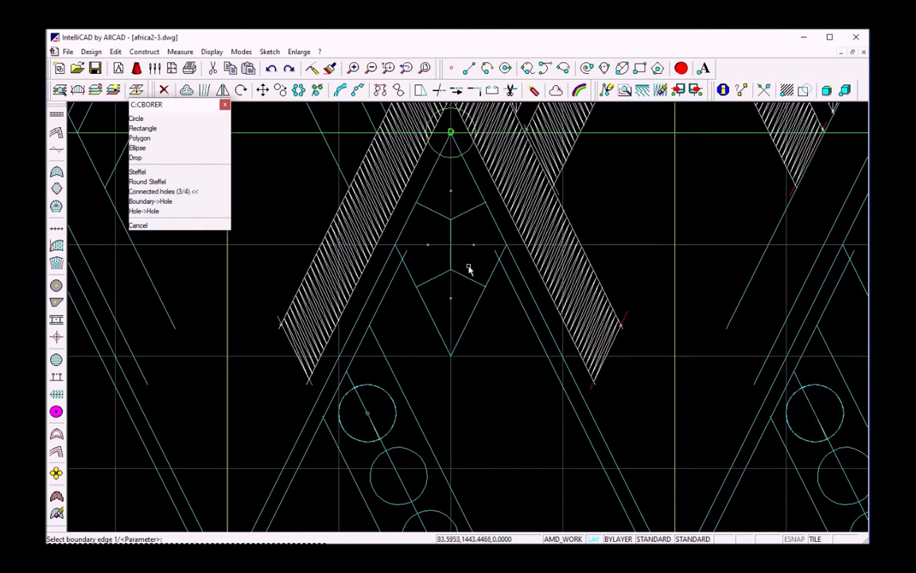
{"action": "left_click", "coordinate": [477, 187]}
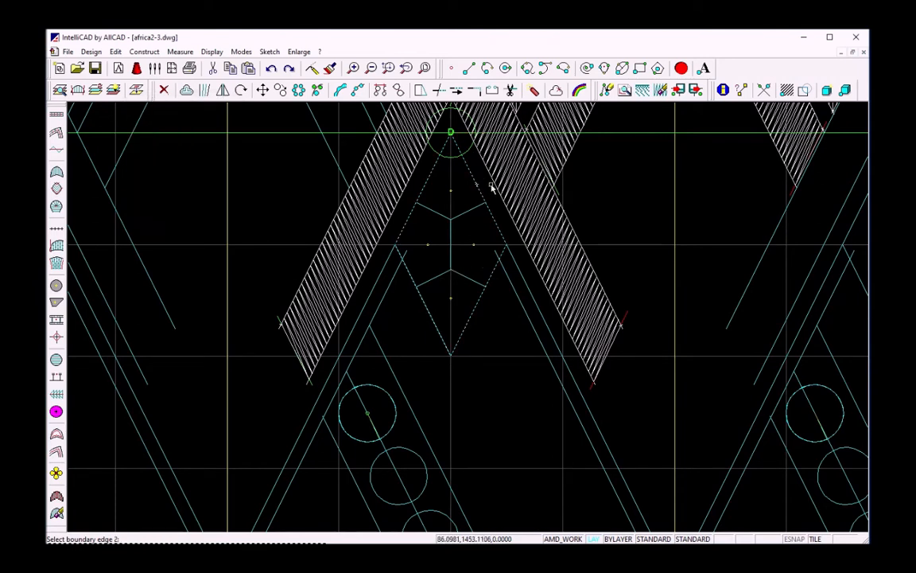
{"action": "left_click", "coordinate": [488, 187]}
{"action": "left_click", "coordinate": [434, 215]}
{"action": "left_click", "coordinate": [427, 246]}
{"action": "left_click", "coordinate": [431, 281]}
{"action": "left_click", "coordinate": [452, 300]}
{"action": "left_click", "coordinate": [471, 282]}
{"action": "left_click", "coordinate": [475, 246]}
{"action": "left_click", "coordinate": [471, 212]}
{"action": "left_click", "coordinate": [450, 192]}
{"action": "left_click", "coordinate": [450, 239]}
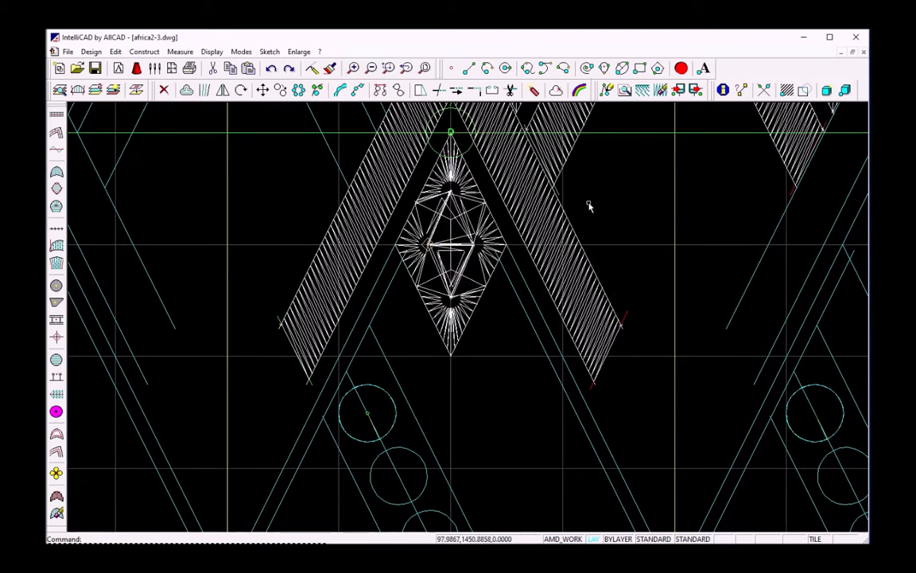
Step: Delete the empty guide diamond on the vertical line to the lower right of the borer-filled diamond
{"action": "left_click_drag", "start_coordinate": [598, 200], "coordinate": [599, 227], "text": "ctrl+shift"}
{"action": "right_click_drag", "start_coordinate": [599, 259], "coordinate": [556, 208], "text": "ctrl+shift"}
{"action": "left_click_drag", "start_coordinate": [556, 192], "coordinate": [547, 232], "text": "ctrl+shift"}
{"action": "right_click_drag", "start_coordinate": [546, 232], "coordinate": [529, 215], "text": "ctrl+shift"}
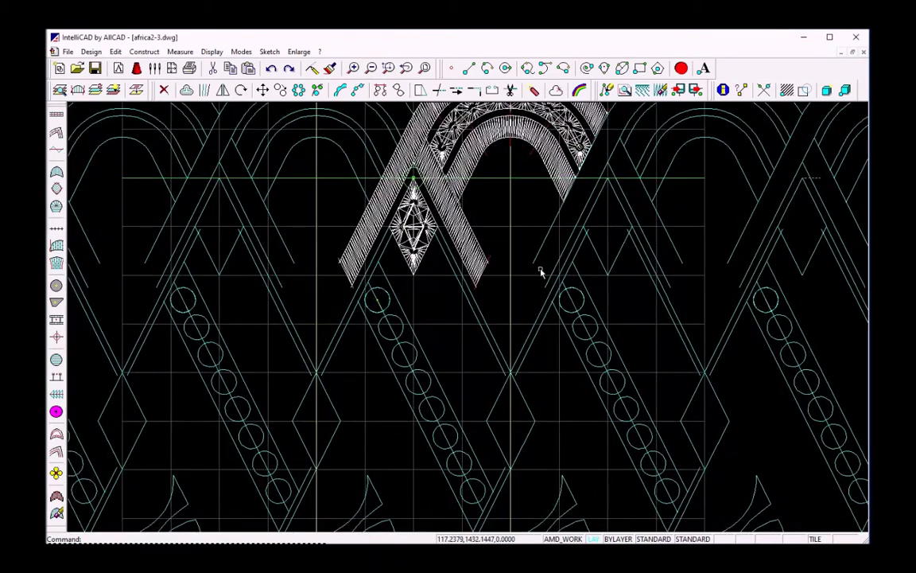
{"action": "double_click", "coordinate": [529, 408]}
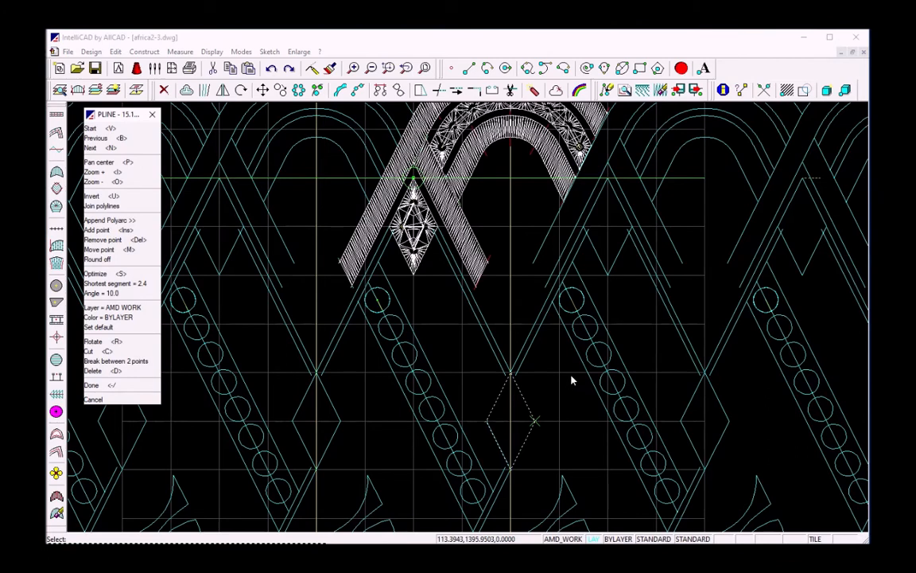
{"action": "key", "text": "d"}
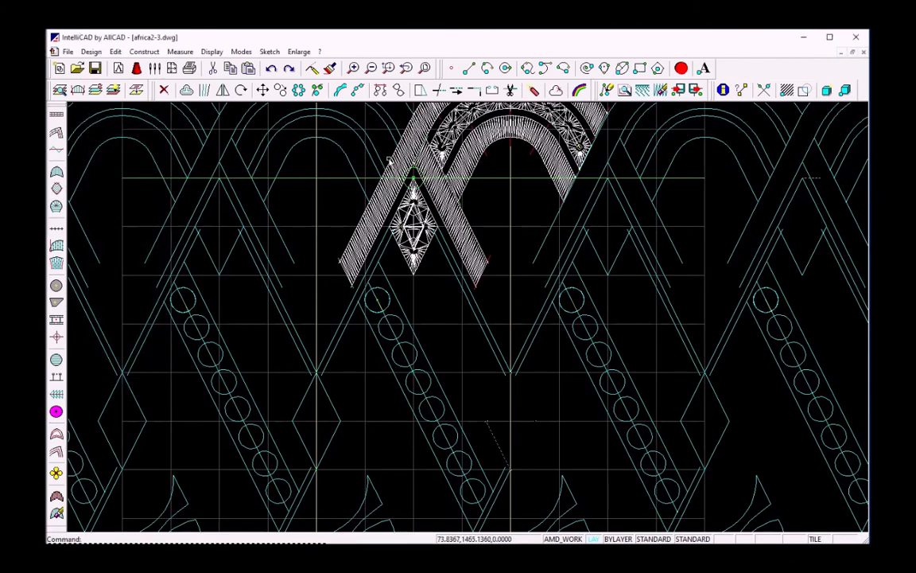
Step: Copy the borer-filled diamond from its lower tip to the lower tip of the empty diamond position at the lower right
{"action": "left_click", "coordinate": [280, 90]}
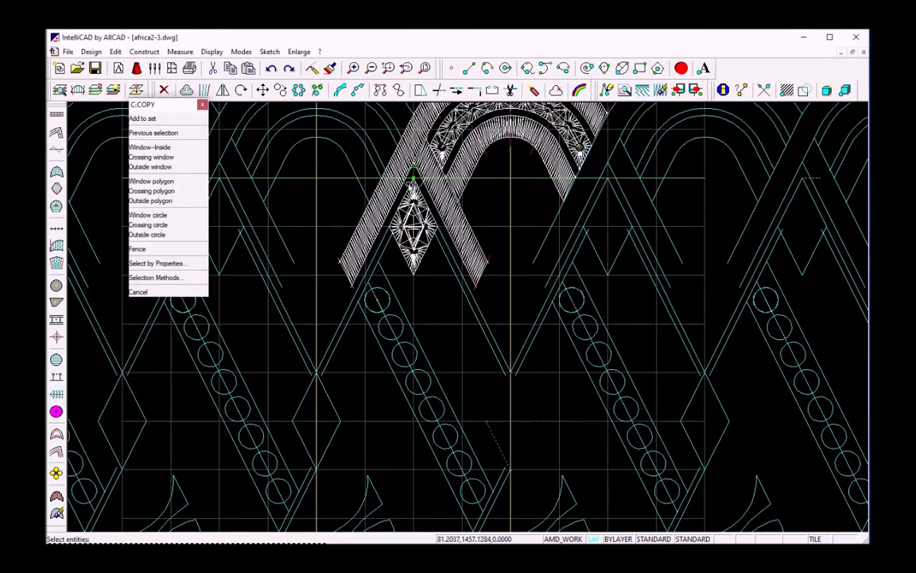
{"action": "left_click", "coordinate": [425, 228]}
{"action": "right_click", "coordinate": [438, 290]}
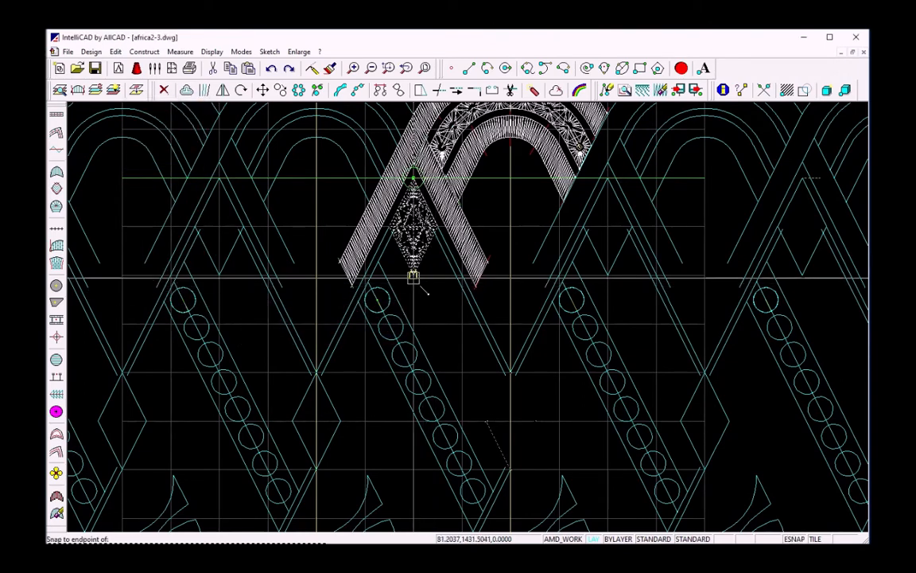
{"action": "left_click", "coordinate": [414, 273]}
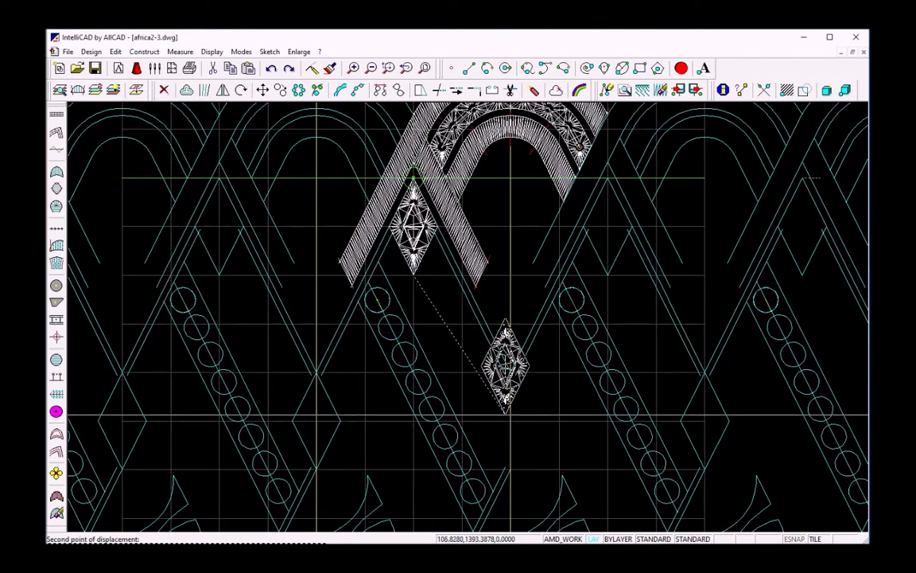
{"action": "left_click", "coordinate": [511, 467]}
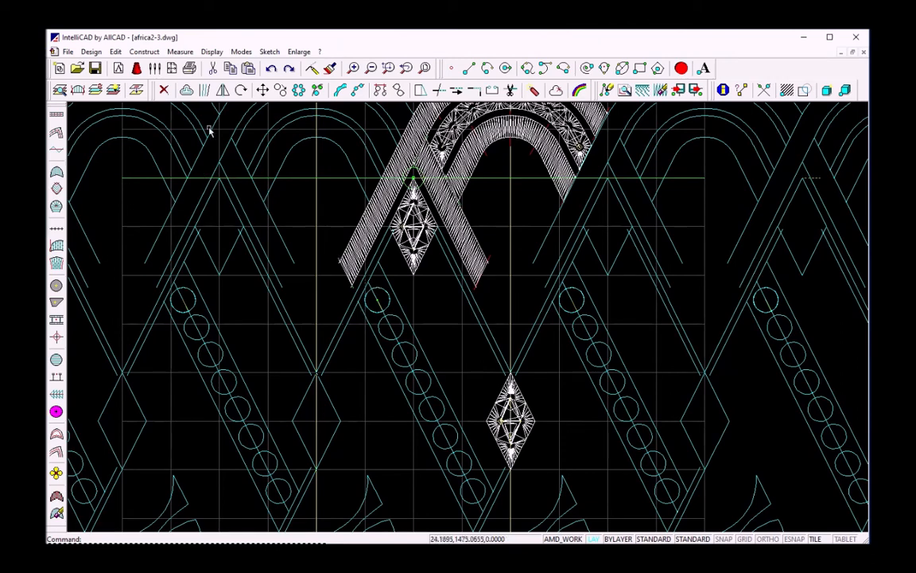
Step: Offset the outer line of the diagonal pair below the diamond's left side inward by 0.80 and delete the two original lines
{"action": "left_click", "coordinate": [186, 90]}
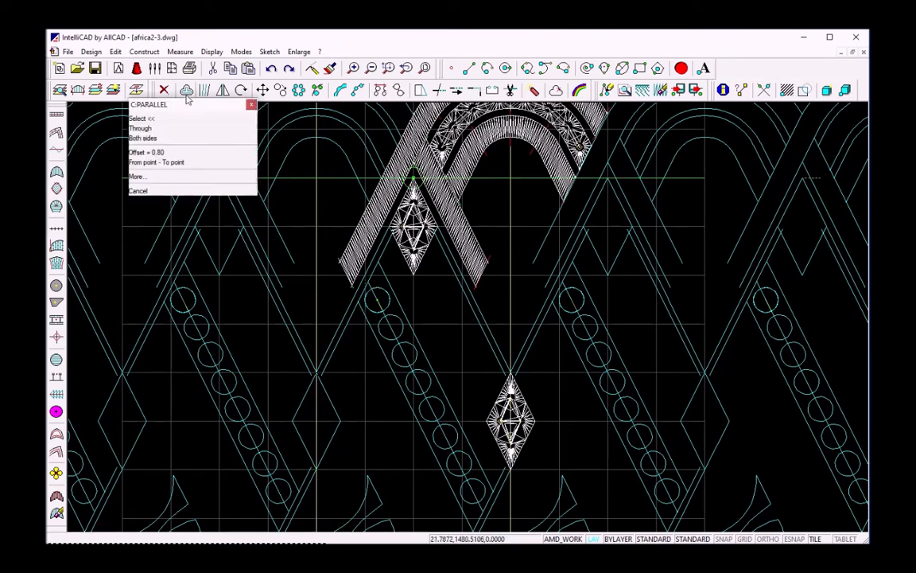
{"action": "left_click", "coordinate": [350, 310]}
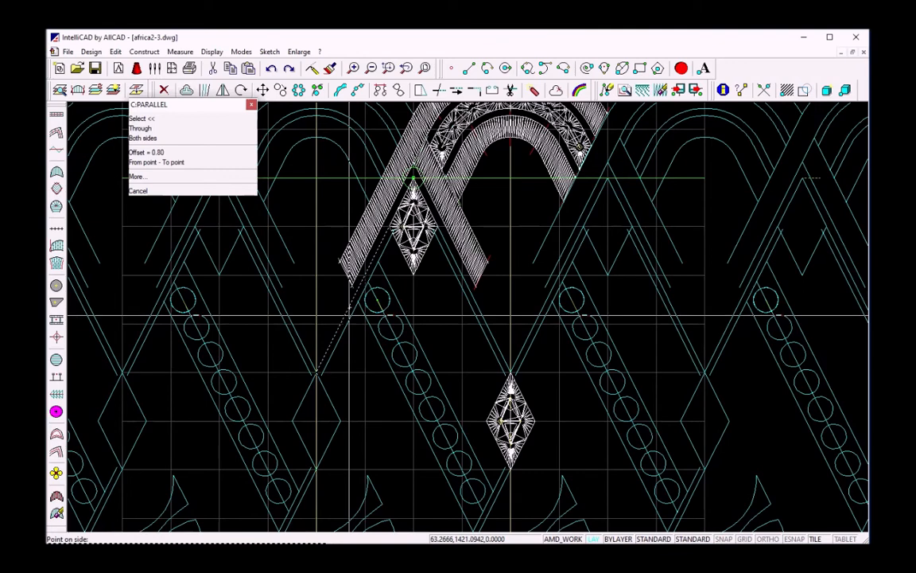
{"action": "left_click", "coordinate": [350, 333]}
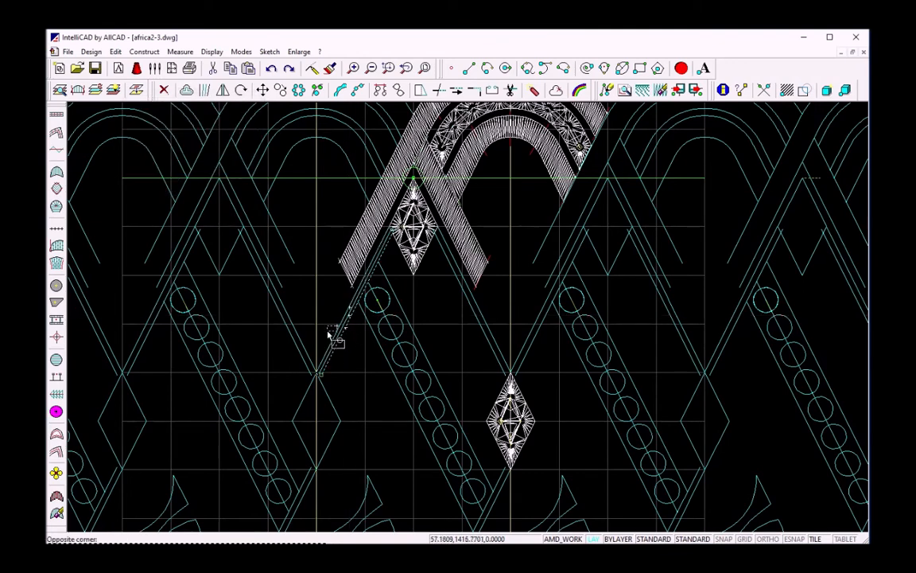
{"action": "key", "text": "Escape"}
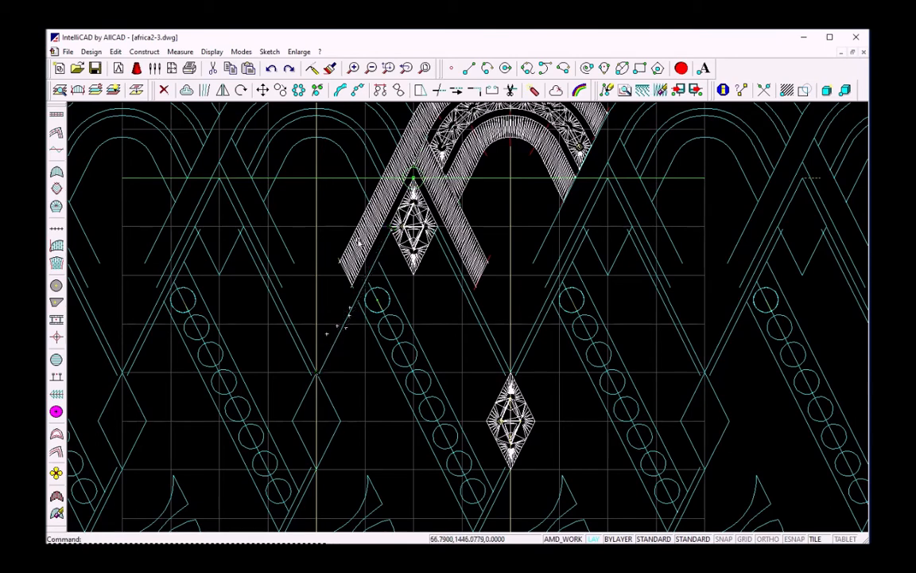
Step: Adjust the remaining diagonal line's length at its lower end and turn the line into an edge stitch column
{"action": "left_click", "coordinate": [418, 90]}
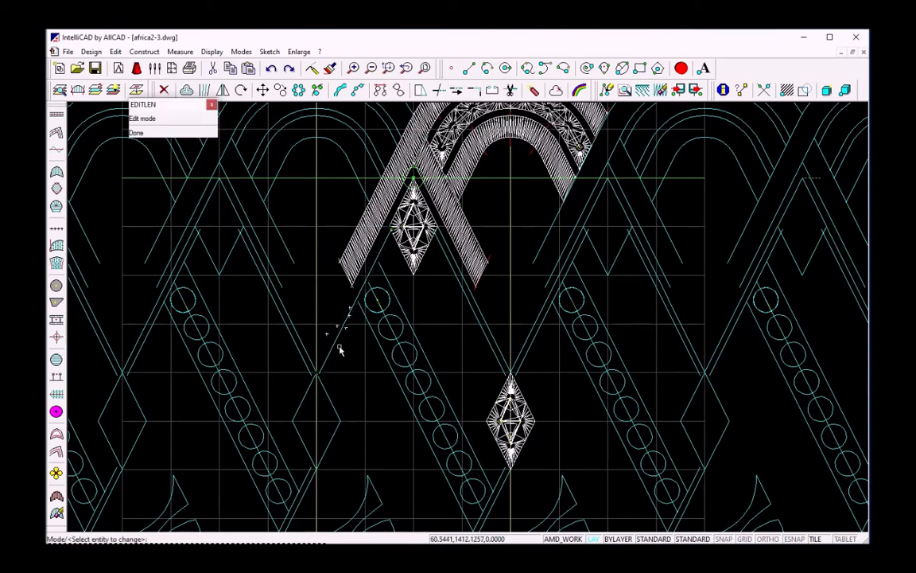
{"action": "left_click", "coordinate": [323, 368]}
{"action": "left_click", "coordinate": [322, 380]}
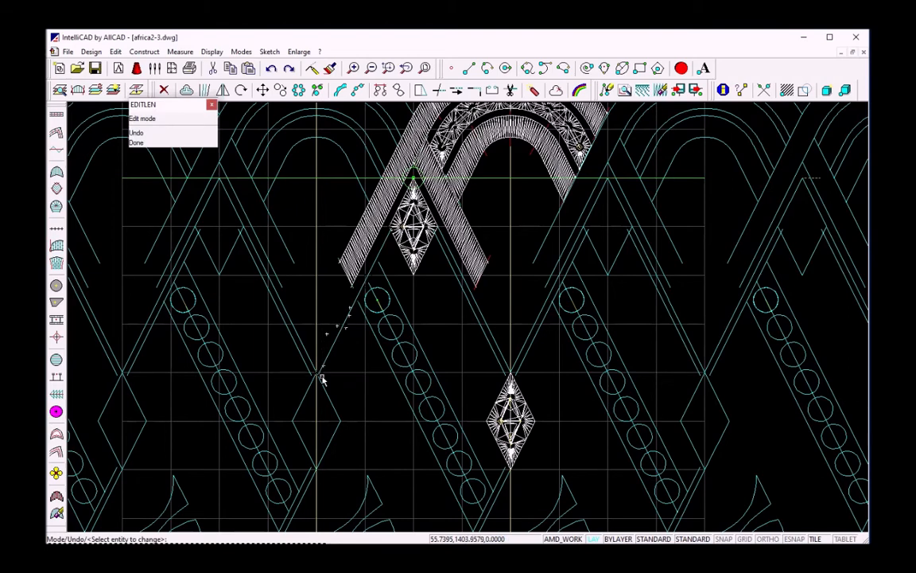
{"action": "key", "text": "Return"}
{"action": "left_click", "coordinate": [59, 116]}
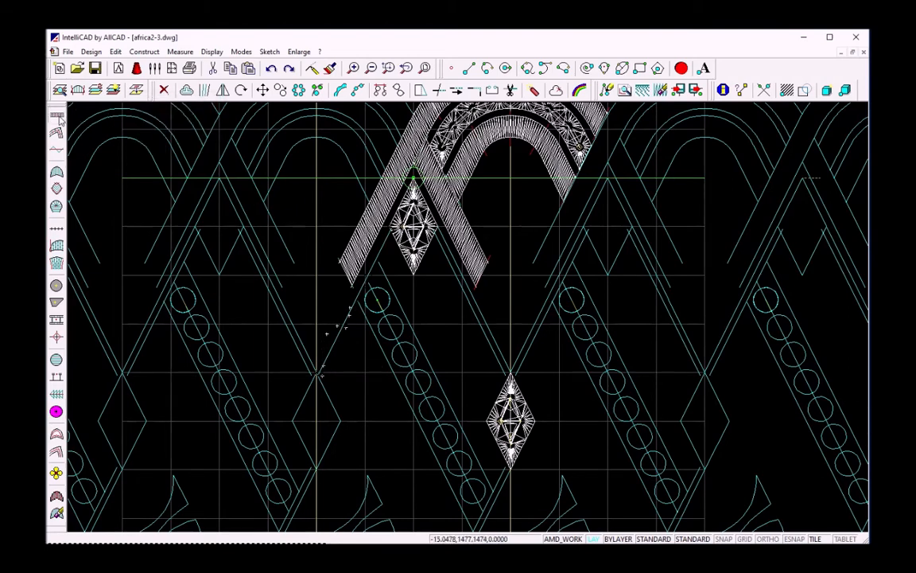
{"action": "left_click", "coordinate": [372, 270]}
{"action": "key", "text": "Return"}
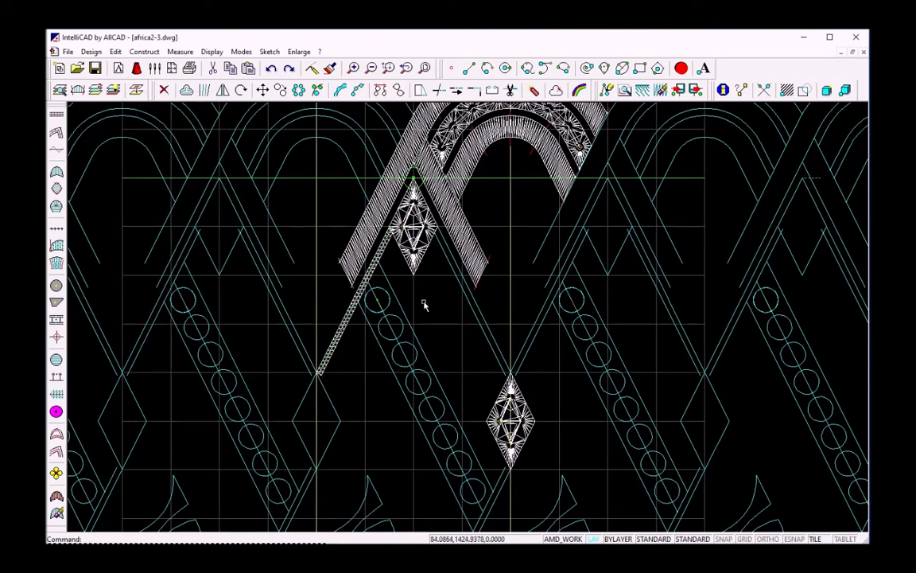
Step: Delete the pair of diagonal guide lines running from the top diamond down to the copied diamond
{"action": "left_click", "coordinate": [491, 318]}
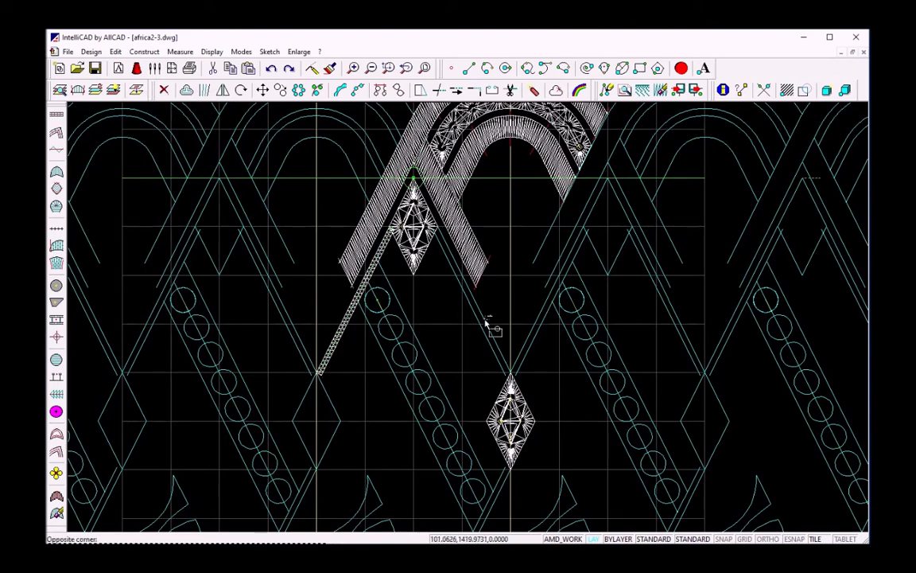
{"action": "left_click", "coordinate": [474, 336]}
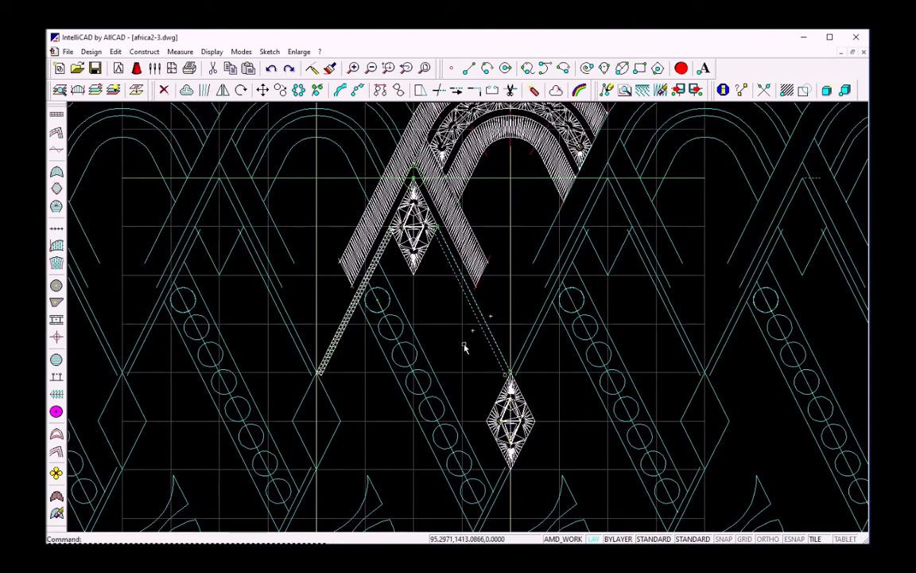
{"action": "key", "text": "Delete"}
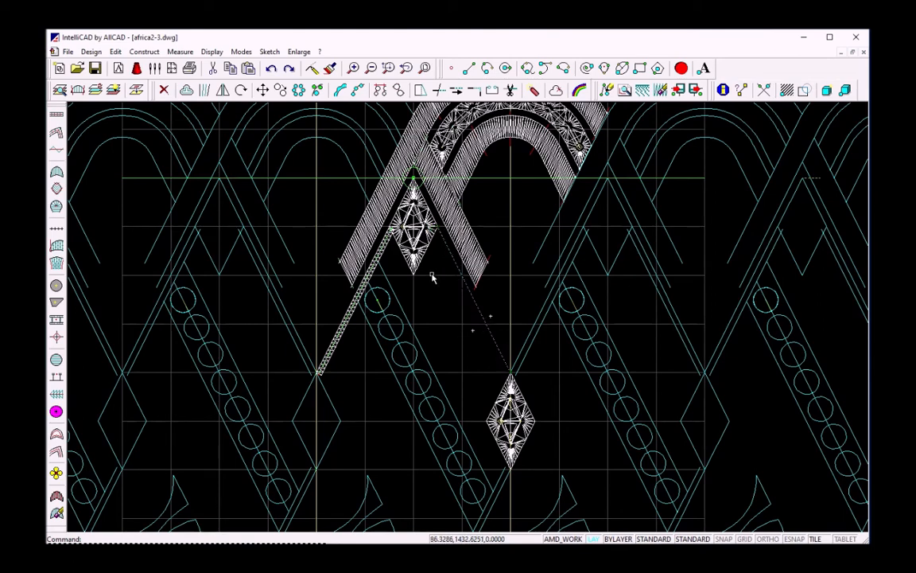
Step: Mirror a copy of the diagonal edge stitch across the vertical line through the top diamond's centre
{"action": "left_click", "coordinate": [223, 90]}
{"action": "left_click", "coordinate": [342, 331]}
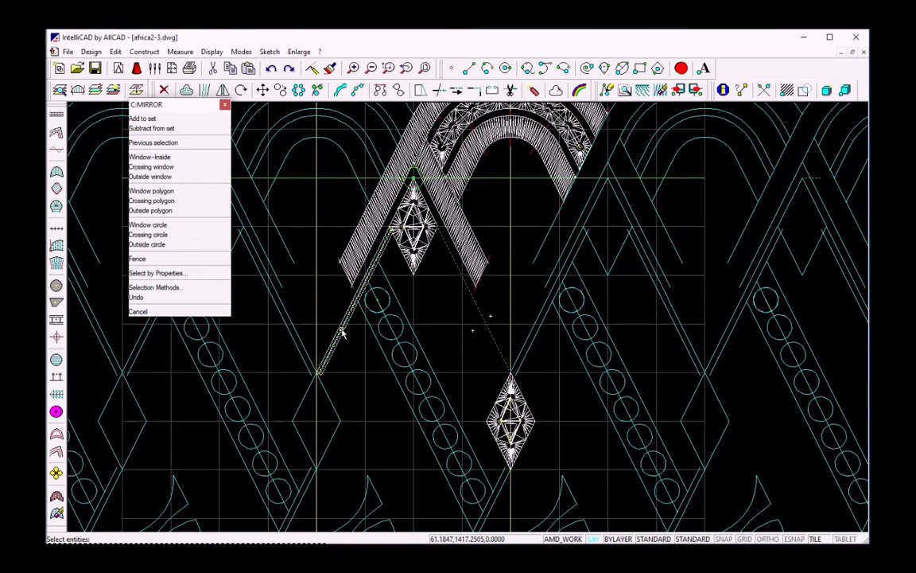
{"action": "key", "text": "Return"}
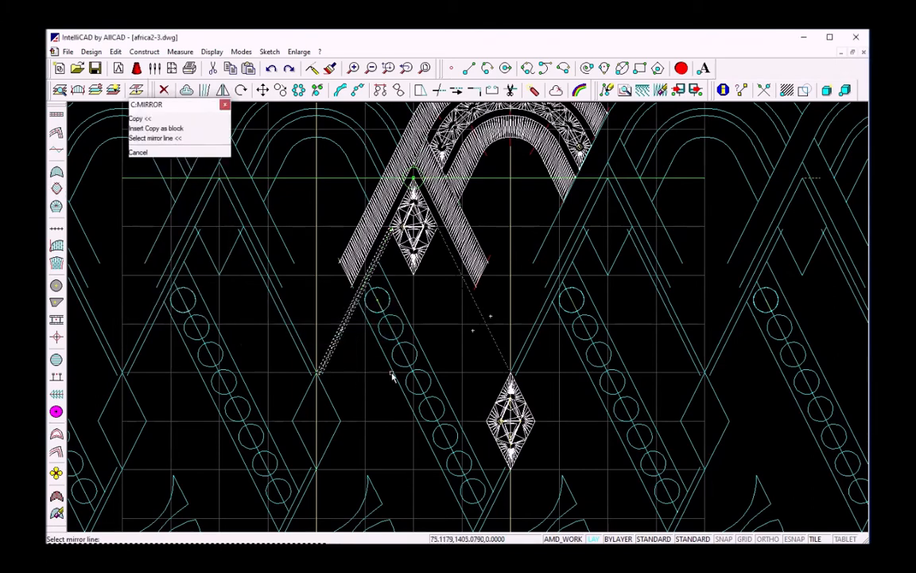
{"action": "left_click", "coordinate": [413, 435]}
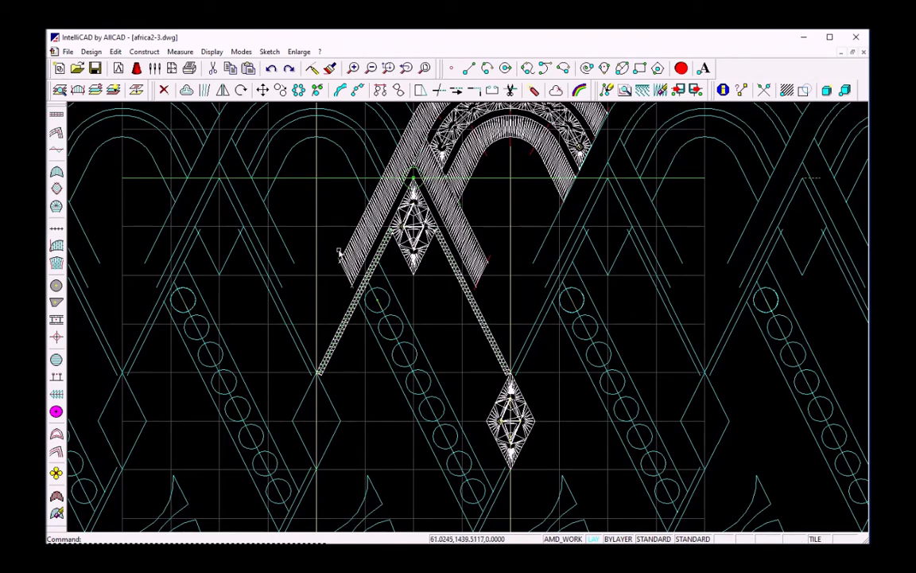
Step: Fill the uppermost circle of the diagonal row below the top diamond with a Dot stitch
{"action": "left_click", "coordinate": [387, 68]}
{"action": "left_click", "coordinate": [335, 254]}
{"action": "left_click", "coordinate": [429, 333]}
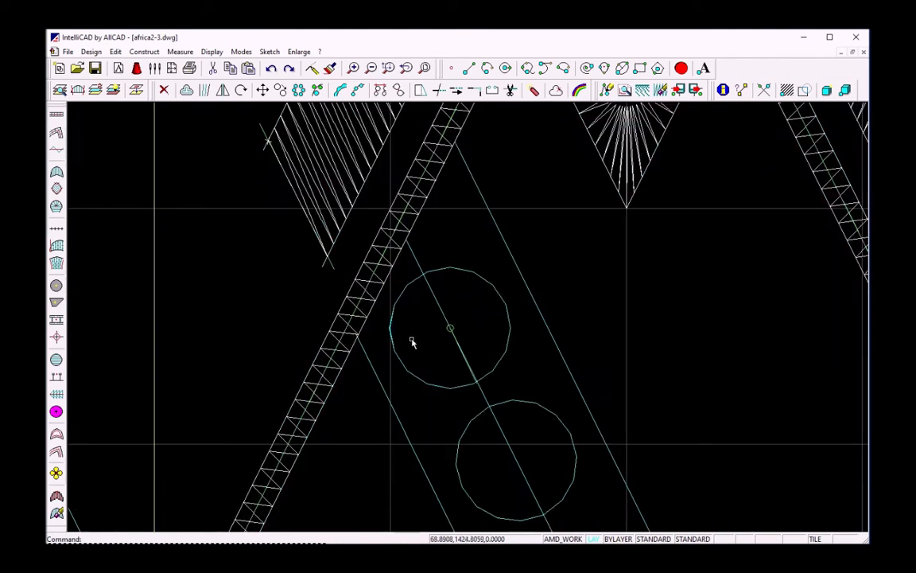
{"action": "left_click", "coordinate": [57, 361]}
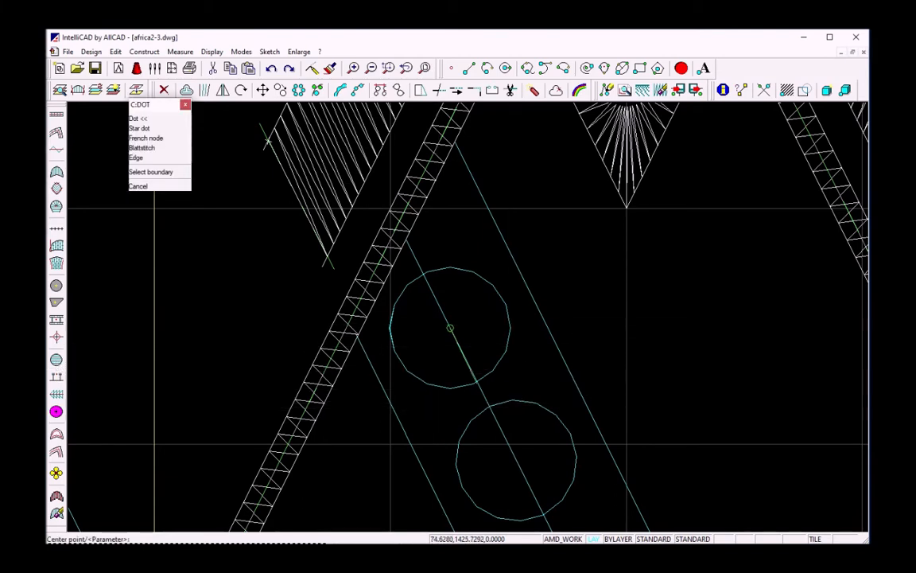
{"action": "left_click", "coordinate": [509, 324]}
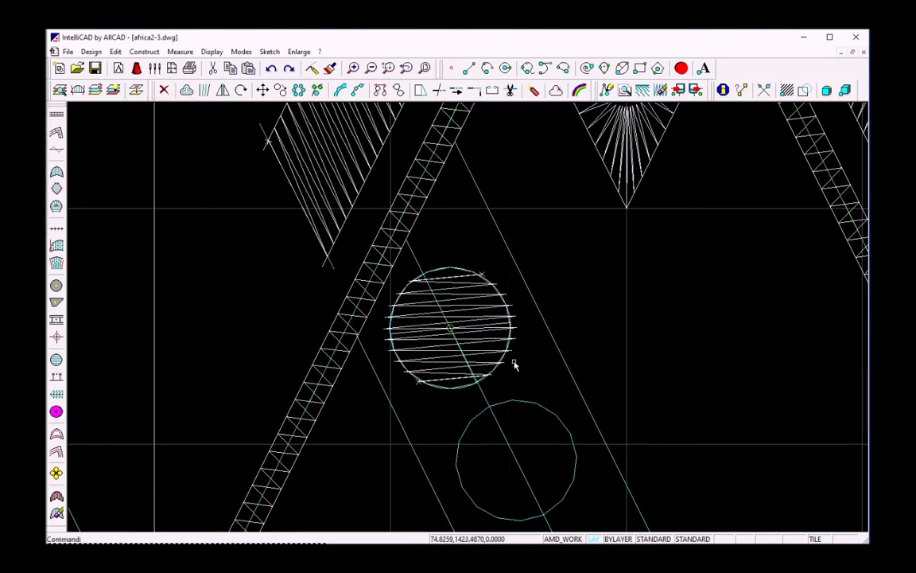
Step: Rotate the dot's stitches so its start and end points lie on the diagonal line through the circles
{"action": "left_click", "coordinate": [493, 334]}
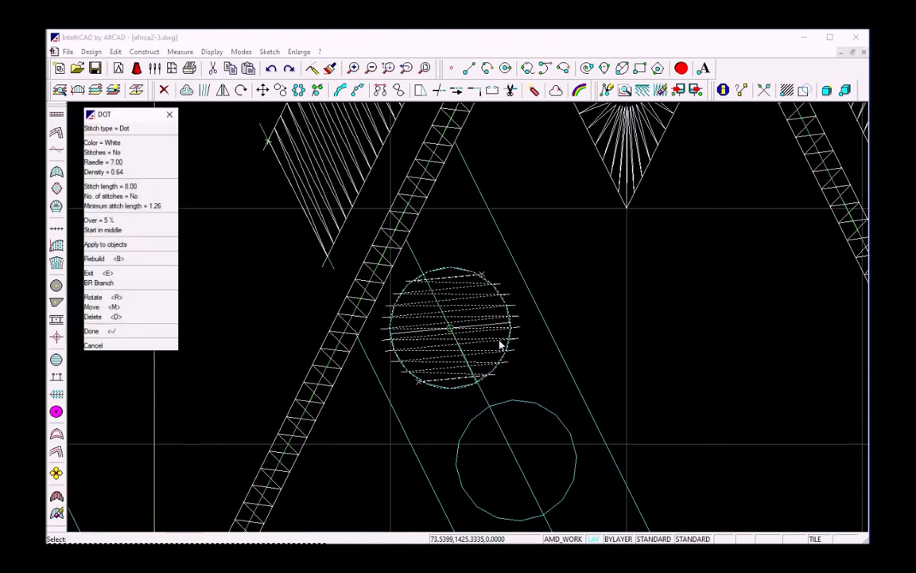
{"action": "key", "text": "r"}
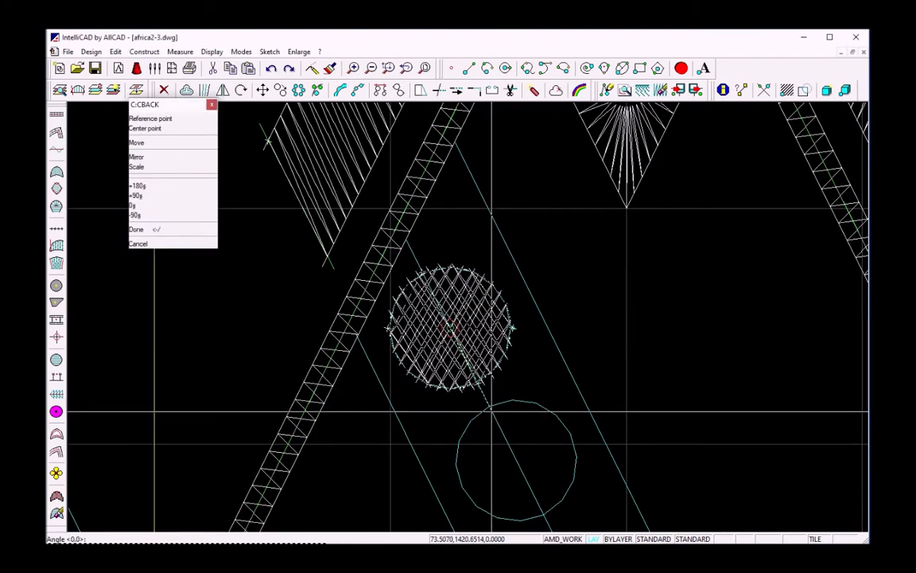
{"action": "left_click", "coordinate": [517, 404]}
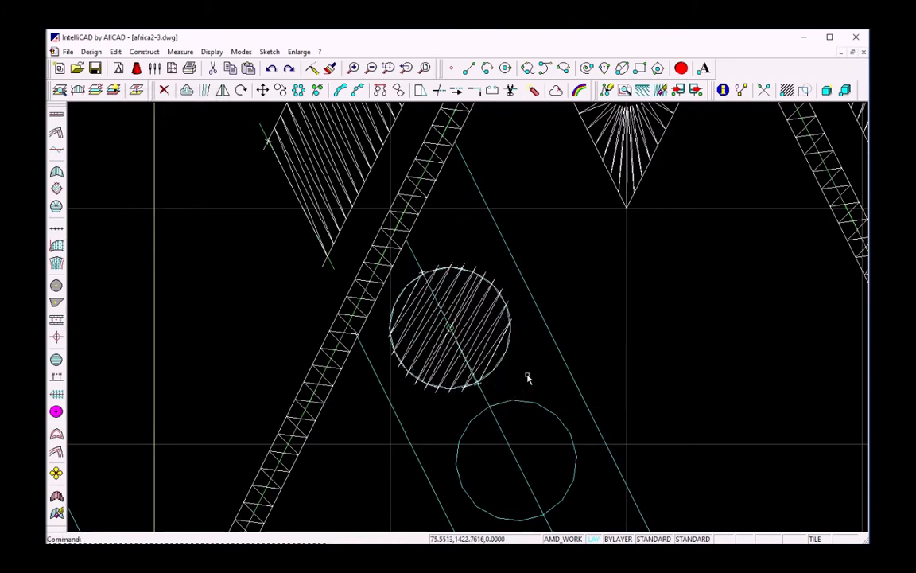
Step: Add the dot stitches to the circle's DOT group so every circle in the diagonal row gets the fill
{"action": "scroll", "coordinate": [525, 368], "scroll_direction": "up", "scroll_amount": 3}
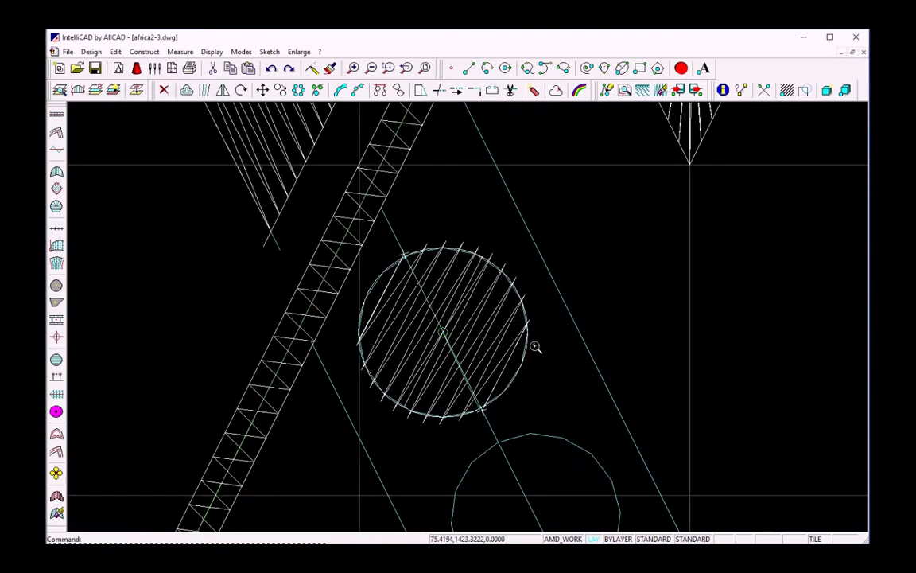
{"action": "left_click", "coordinate": [446, 336]}
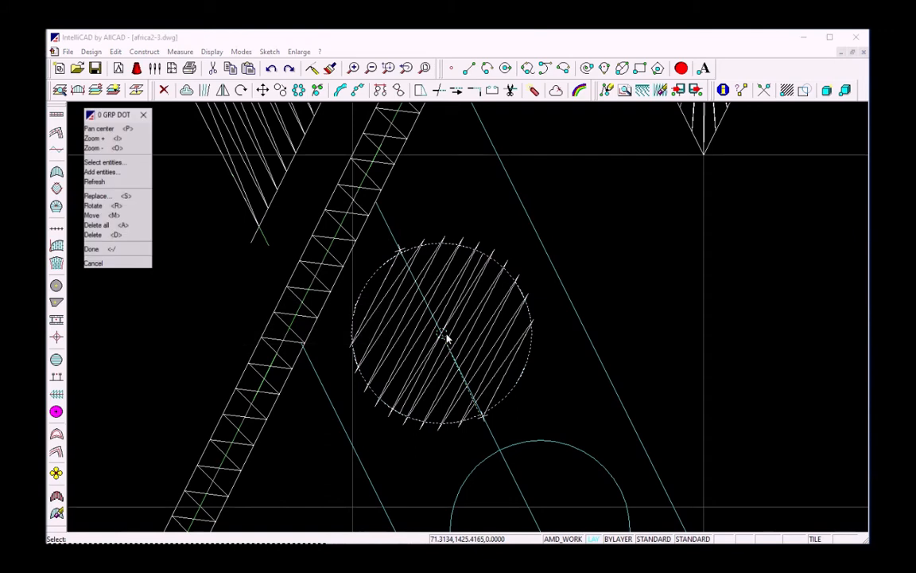
{"action": "left_click", "coordinate": [101, 172]}
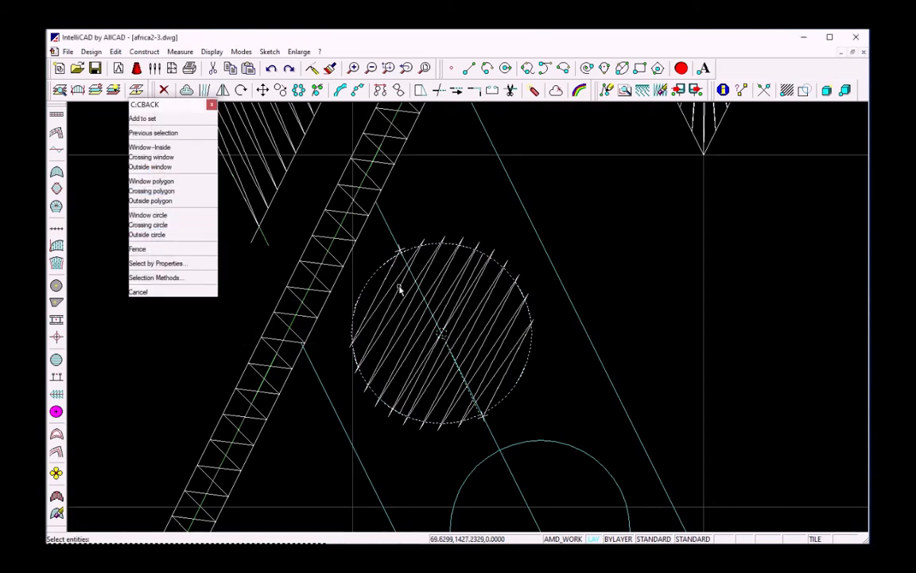
{"action": "left_click", "coordinate": [445, 276]}
{"action": "key", "text": "Return"}
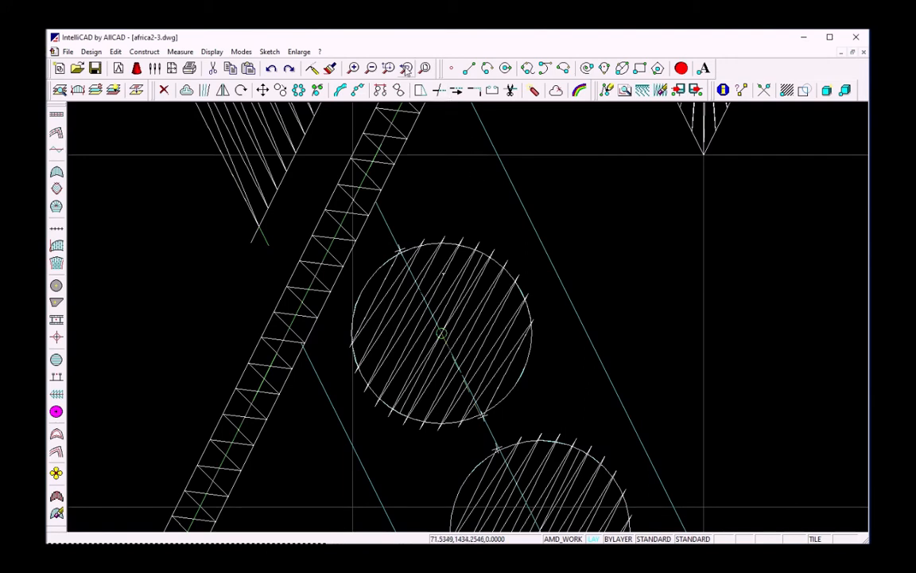
Step: Create edge stitches along both guide lines bordering the diagonal row of dots
{"action": "left_click", "coordinate": [370, 68]}
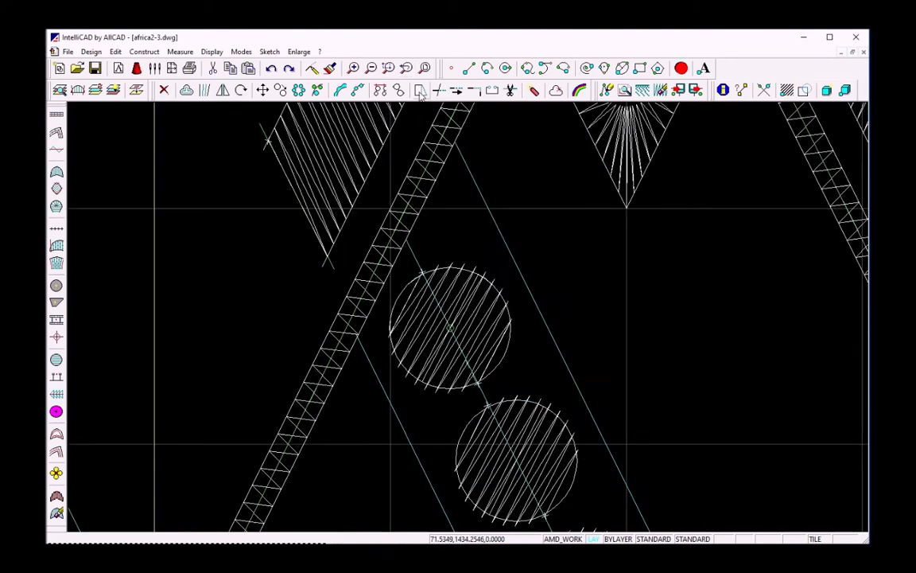
{"action": "left_click", "coordinate": [56, 114]}
{"action": "left_click", "coordinate": [373, 368]}
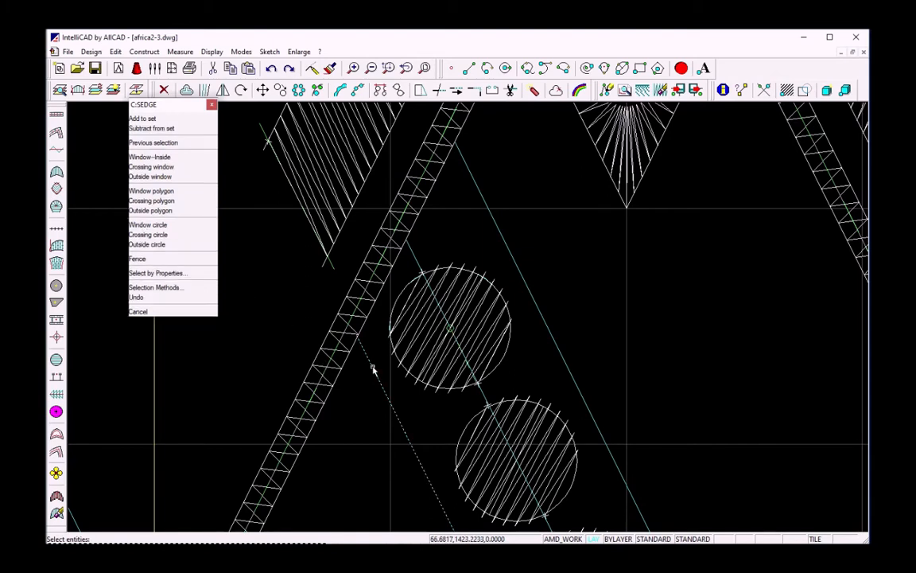
{"action": "left_click", "coordinate": [503, 240]}
{"action": "key", "text": "Return"}
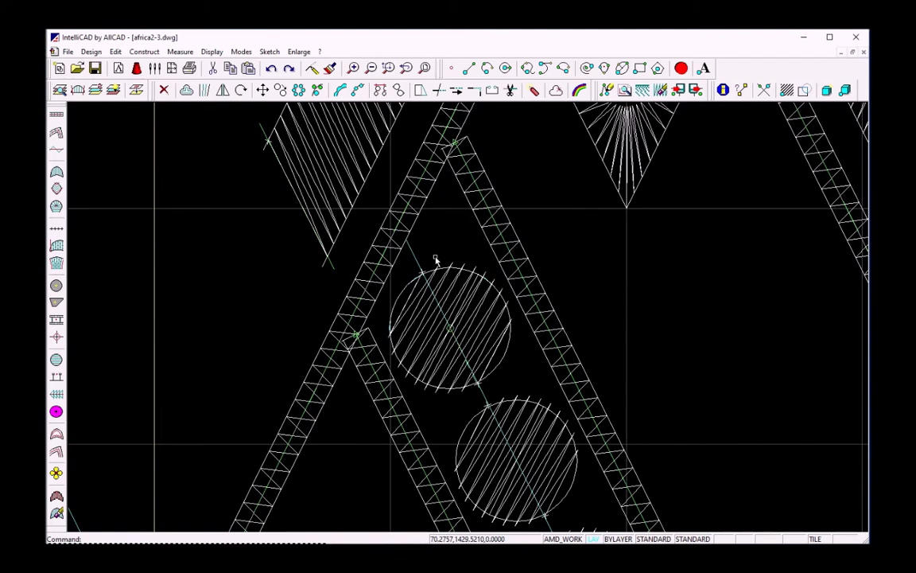
Step: Change the colour of the connecting line through the dots' centres to white
{"action": "left_click", "coordinate": [579, 91]}
{"action": "left_click", "coordinate": [413, 259]}
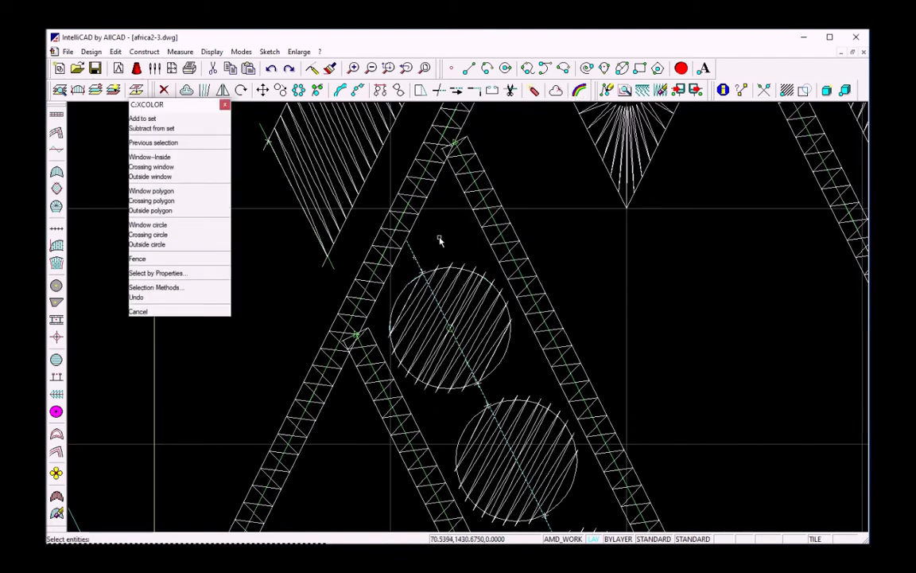
{"action": "right_click", "coordinate": [441, 237]}
{"action": "left_click", "coordinate": [143, 120]}
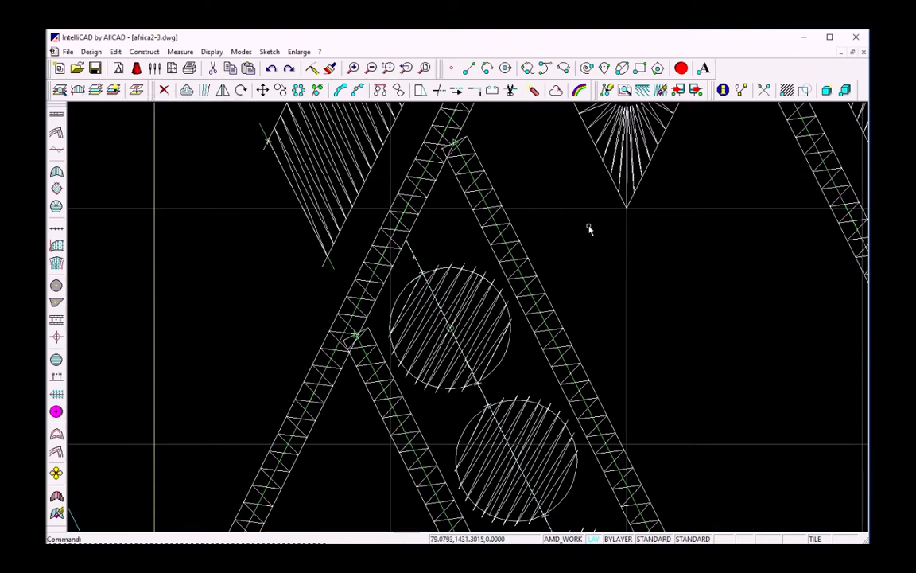
{"action": "scroll", "coordinate": [592, 239], "scroll_direction": "down", "scroll_amount": 6}
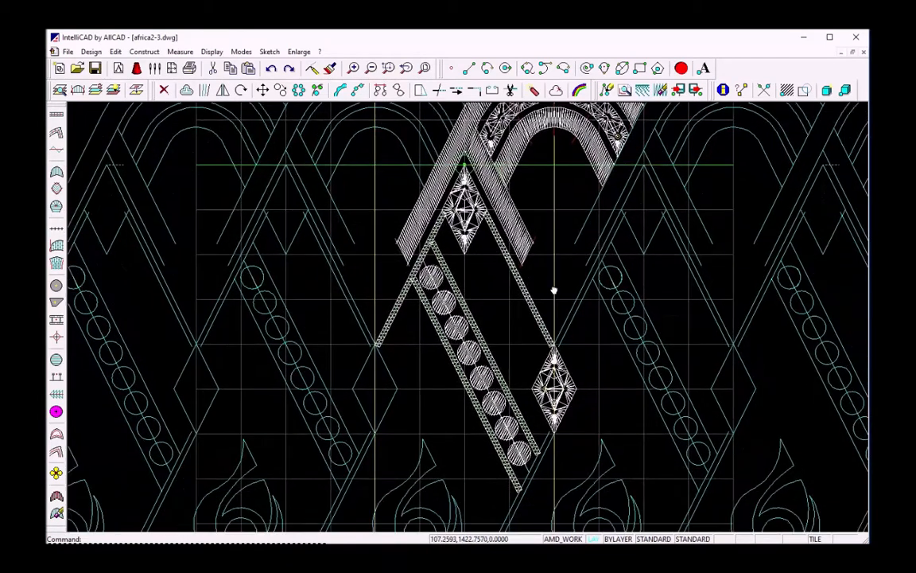
{"action": "middle_click_drag", "start_coordinate": [553, 290], "coordinate": [551, 272]}
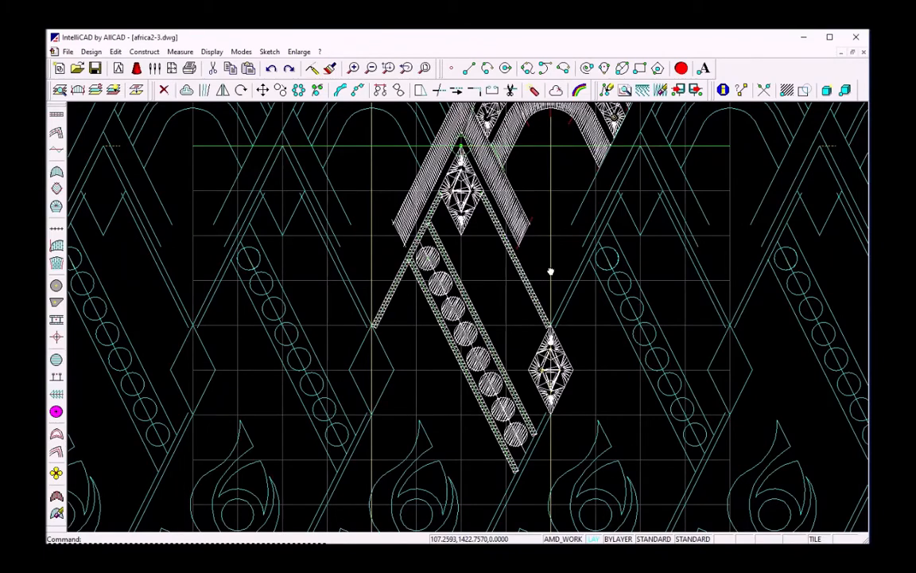
Step: Offset the lower diagonal guide line by 0.80 to get a centre line between the pair, and delete the two original lines
{"action": "mouse_move", "coordinate": [491, 458]}
{"action": "middle_mouse_down"}
{"action": "mouse_move", "coordinate": [476, 421]}
{"action": "mouse_move", "coordinate": [474, 321]}
{"action": "mouse_move", "coordinate": [453, 267]}
{"action": "middle_mouse_up"}
{"action": "scroll", "coordinate": [474, 318], "scroll_direction": "up", "scroll_amount": 3}
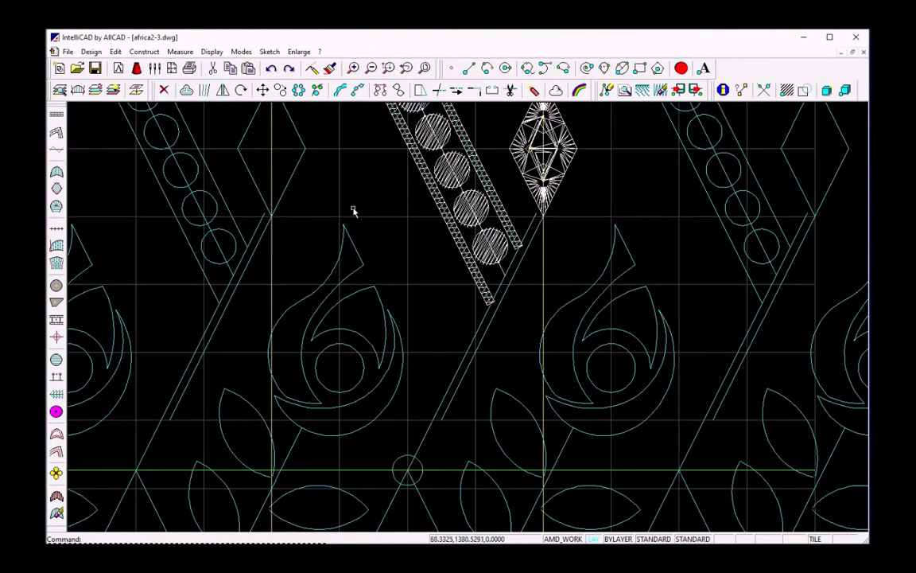
{"action": "left_click", "coordinate": [136, 90]}
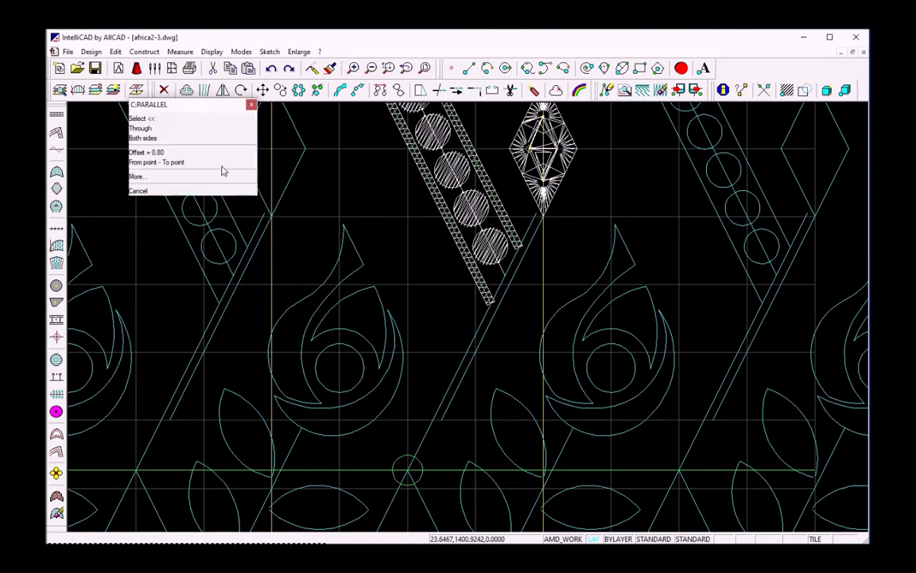
{"action": "left_click", "coordinate": [460, 374]}
{"action": "right_click", "coordinate": [496, 371]}
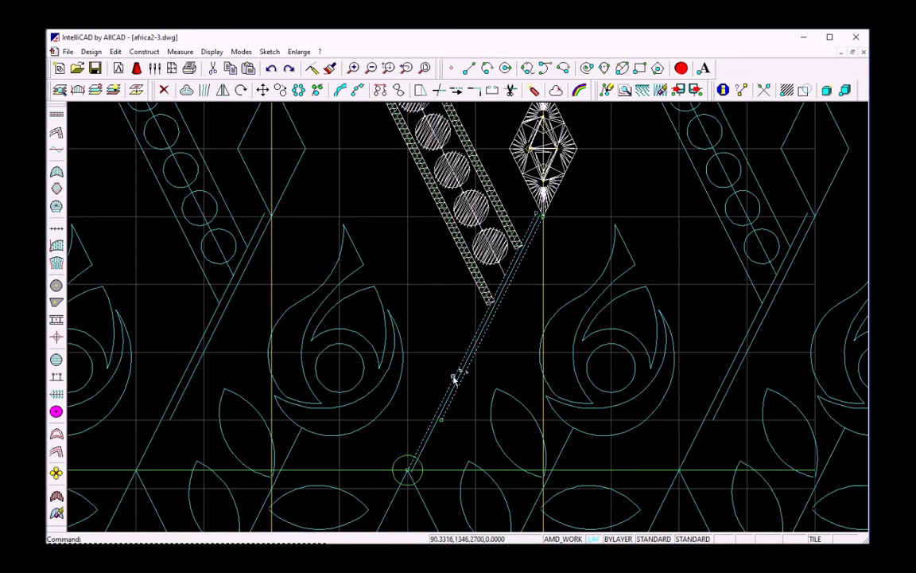
{"action": "key", "text": "Delete"}
Step: Create edge stitches along the new diagonal centre line running down from the lower diamond
{"action": "left_click", "coordinate": [57, 115]}
{"action": "left_click", "coordinate": [480, 334]}
{"action": "right_click", "coordinate": [510, 371]}
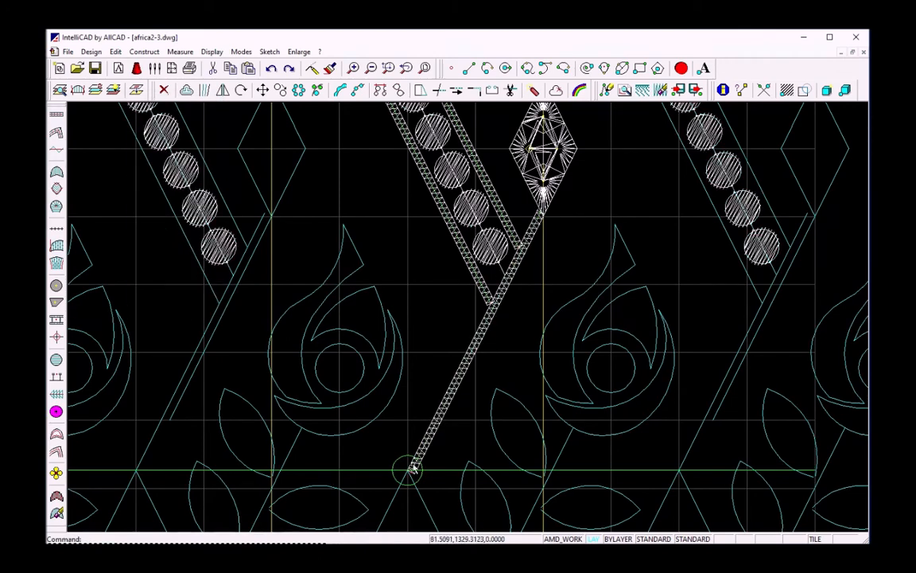
Step: Create edge stitches along the stem line below the flower, setting a direction line at each end of the stem
{"action": "mouse_move", "coordinate": [344, 436]}
{"action": "middle_mouse_down"}
{"action": "mouse_move", "coordinate": [397, 336]}
{"action": "mouse_move", "coordinate": [419, 311]}
{"action": "mouse_move", "coordinate": [425, 324]}
{"action": "middle_mouse_up"}
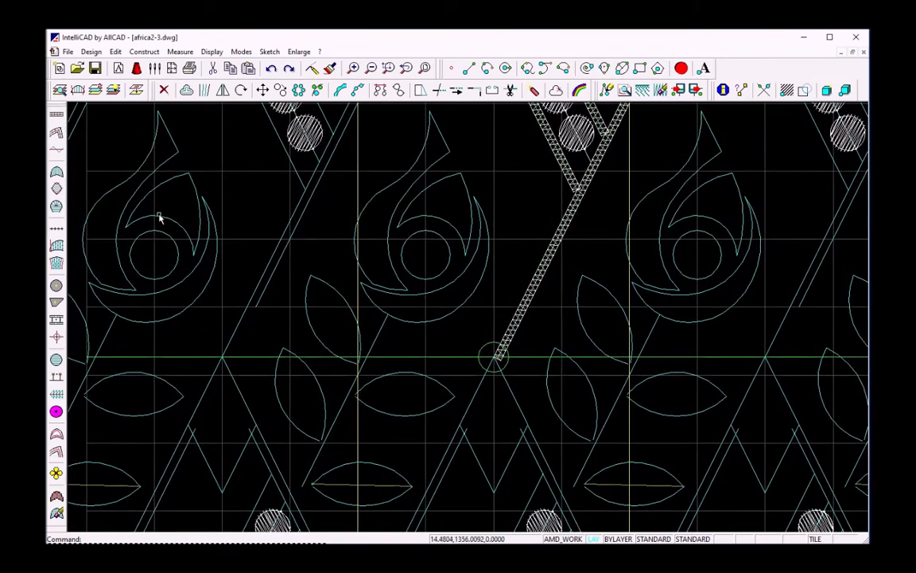
{"action": "left_click", "coordinate": [57, 150]}
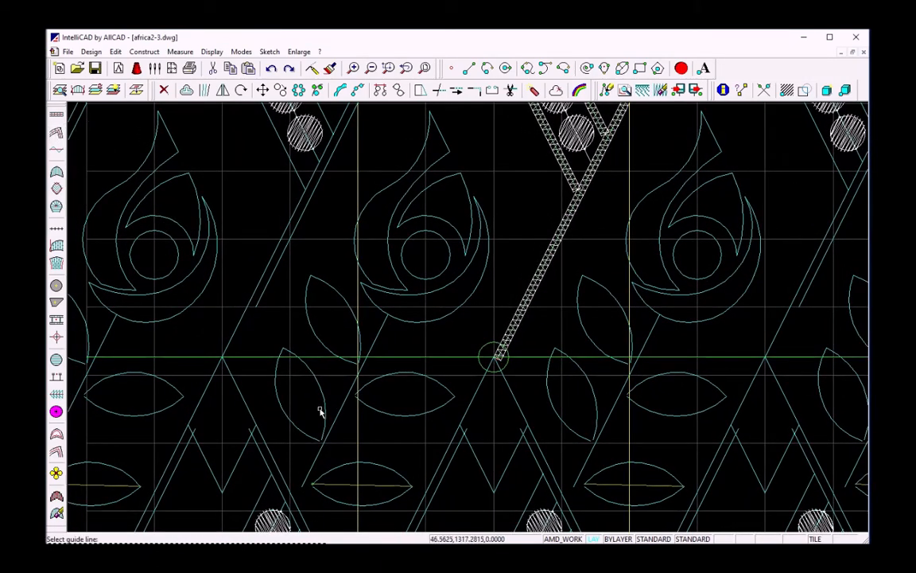
{"action": "left_click", "coordinate": [343, 410]}
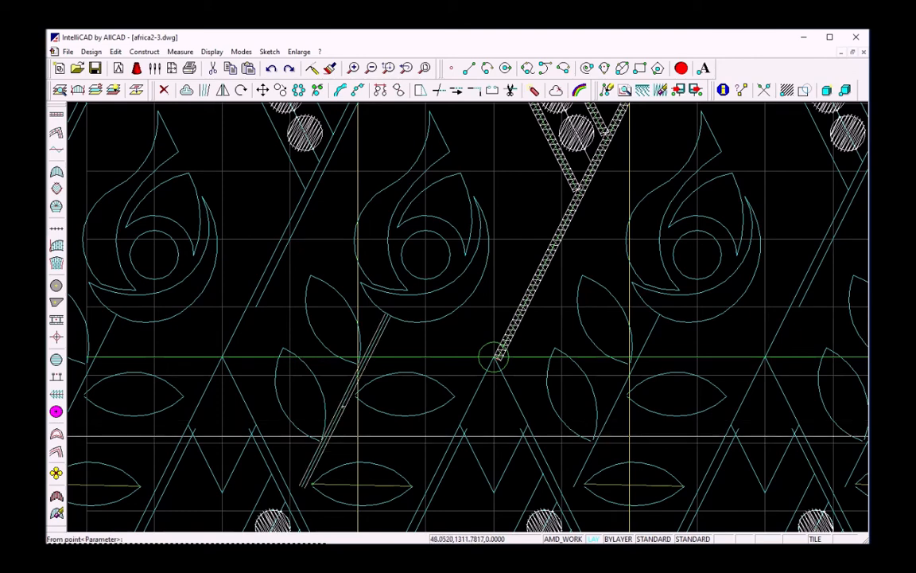
{"action": "left_click", "coordinate": [304, 483]}
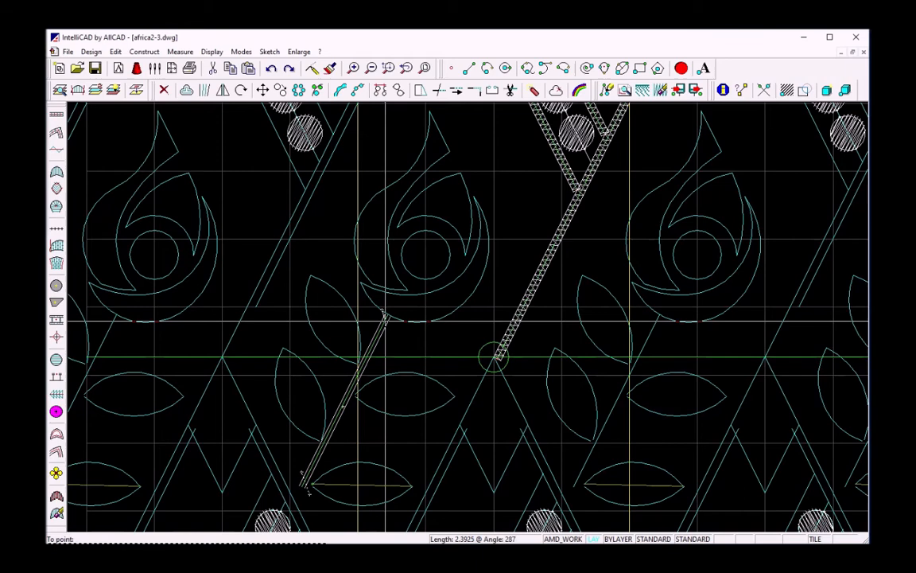
{"action": "right_click", "coordinate": [406, 355]}
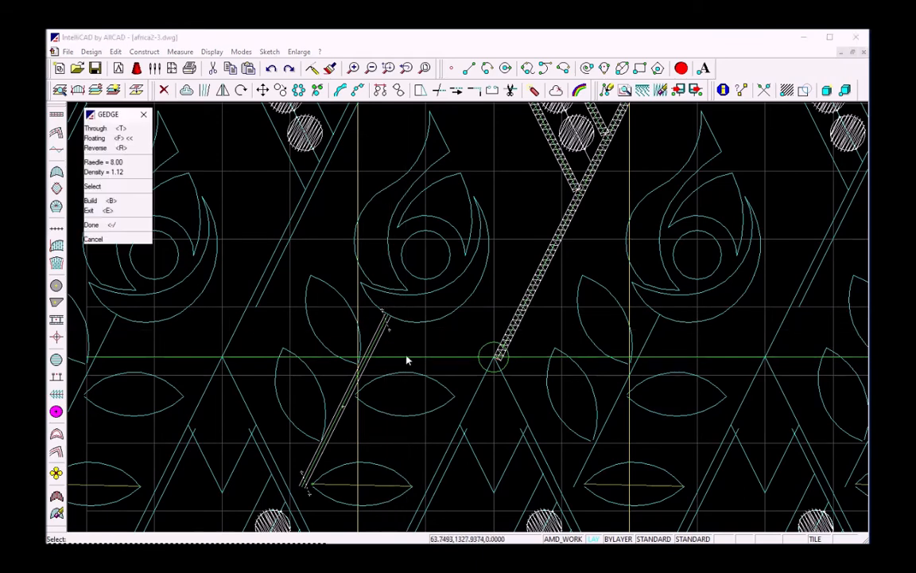
{"action": "key", "text": "Return"}
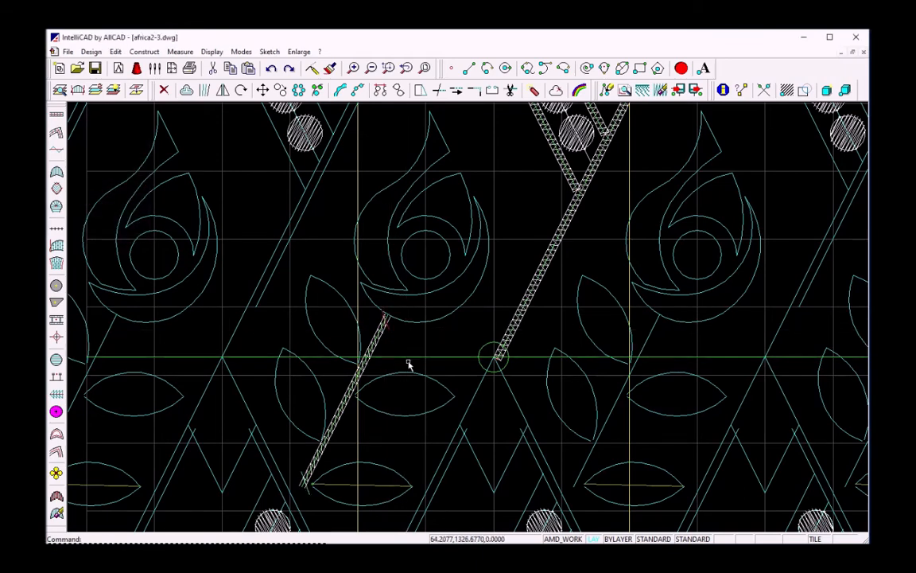
Step: Fill the lowest leaf with Blatt stitches between vertical direction lines near its tips, and shift the end line closer to the outer tip
{"action": "middle_click_drag", "start_coordinate": [265, 455], "coordinate": [292, 350]}
{"action": "scroll", "coordinate": [292, 350], "scroll_direction": "up", "scroll_amount": 5}
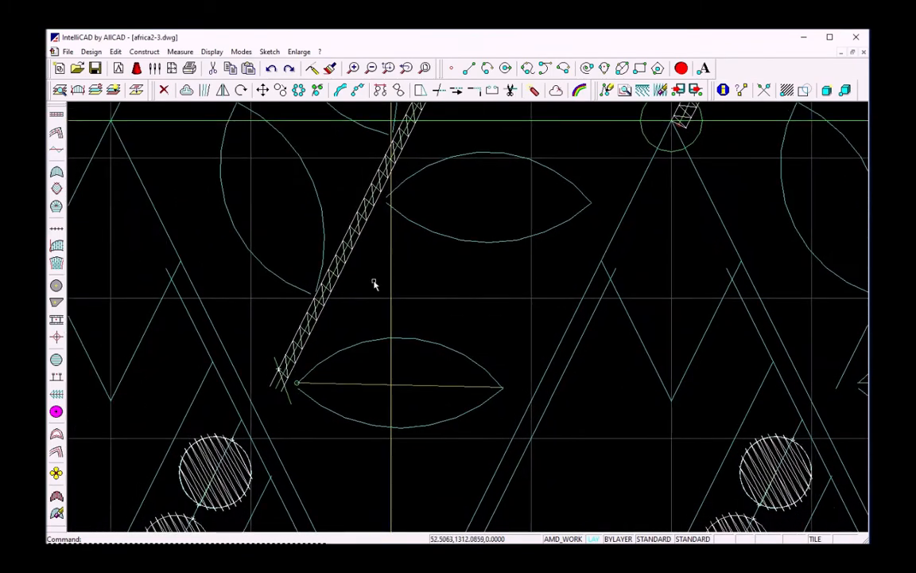
{"action": "middle_click_drag", "start_coordinate": [367, 275], "coordinate": [388, 261]}
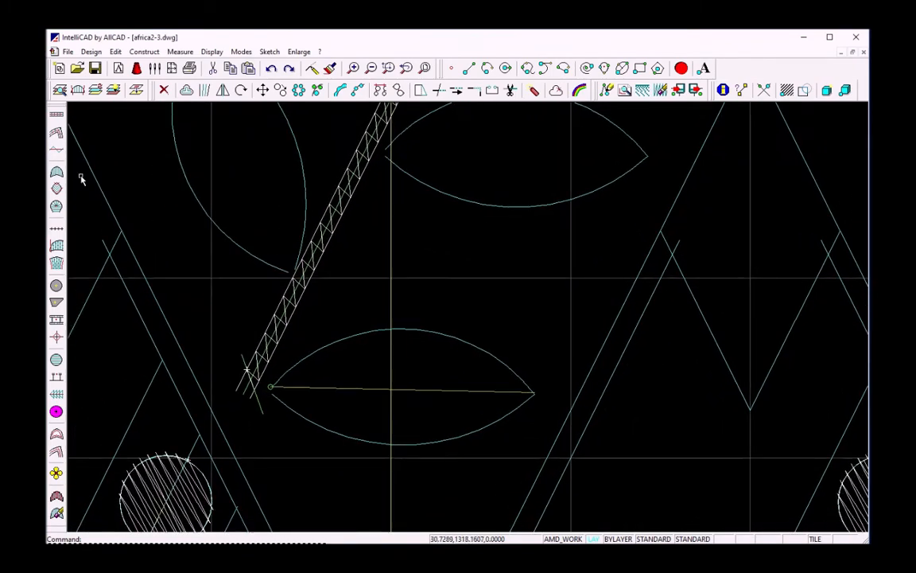
{"action": "left_click", "coordinate": [56, 174]}
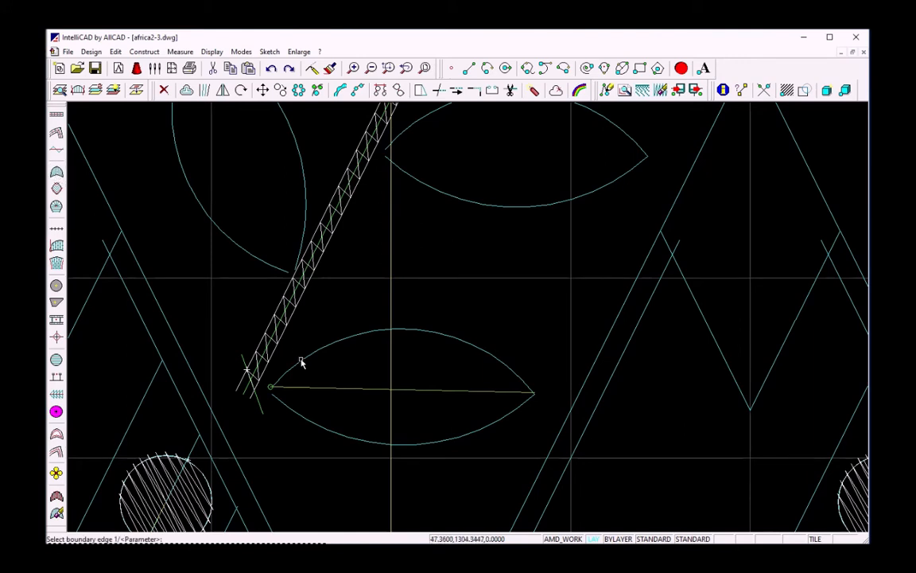
{"action": "left_click", "coordinate": [300, 362]}
{"action": "right_click", "coordinate": [307, 374]}
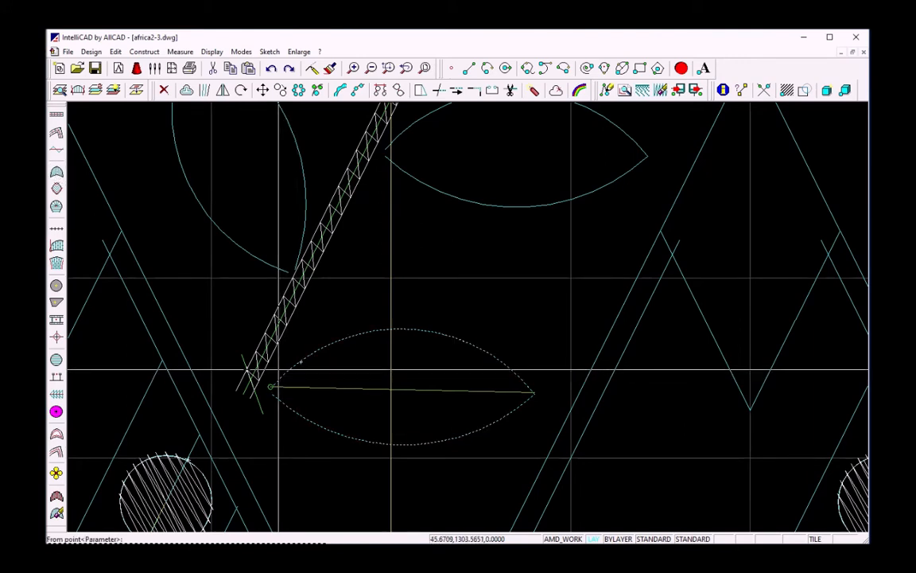
{"action": "left_click", "coordinate": [278, 369]}
{"action": "left_click", "coordinate": [391, 412]}
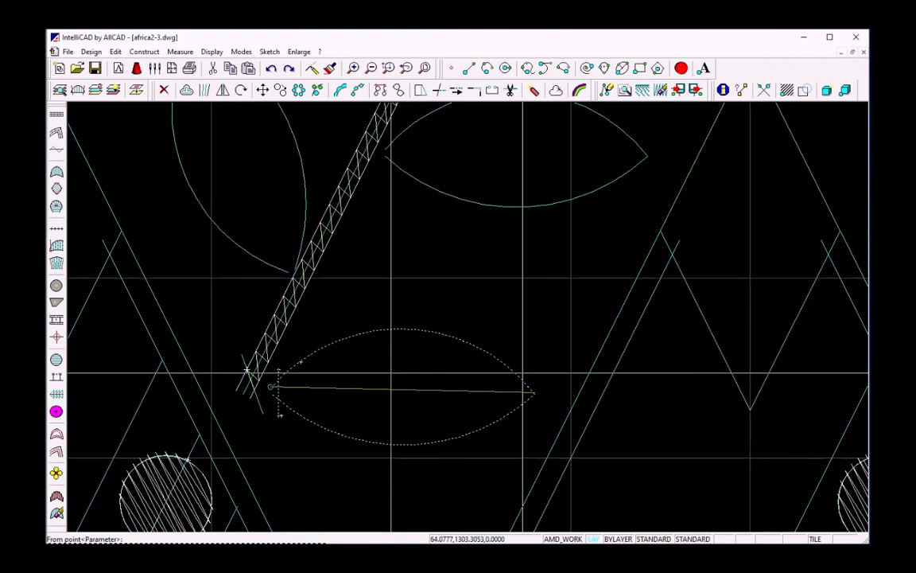
{"action": "left_click", "coordinate": [524, 370]}
{"action": "left_click", "coordinate": [524, 419]}
{"action": "right_click", "coordinate": [504, 442]}
{"action": "right_click", "coordinate": [504, 442]}
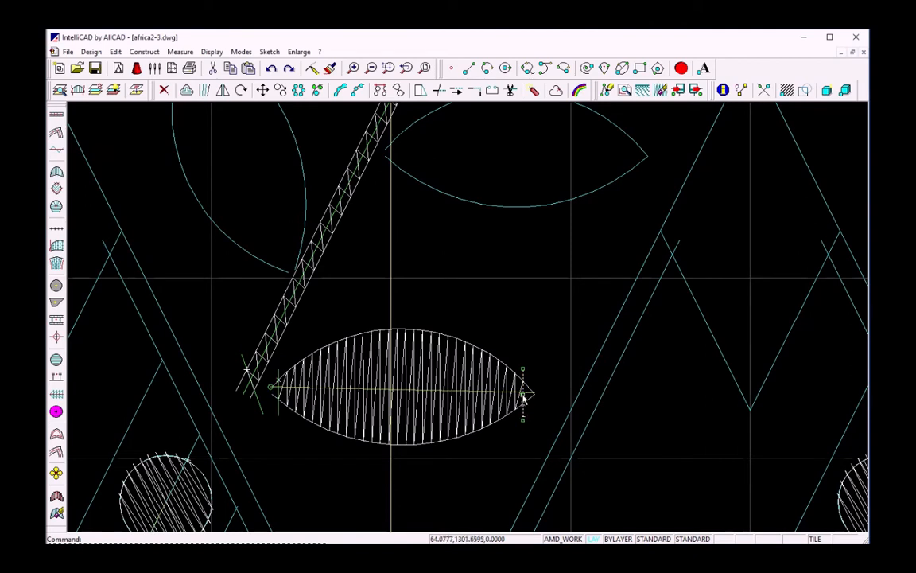
{"action": "left_click", "coordinate": [522, 395]}
{"action": "left_click", "coordinate": [526, 393]}
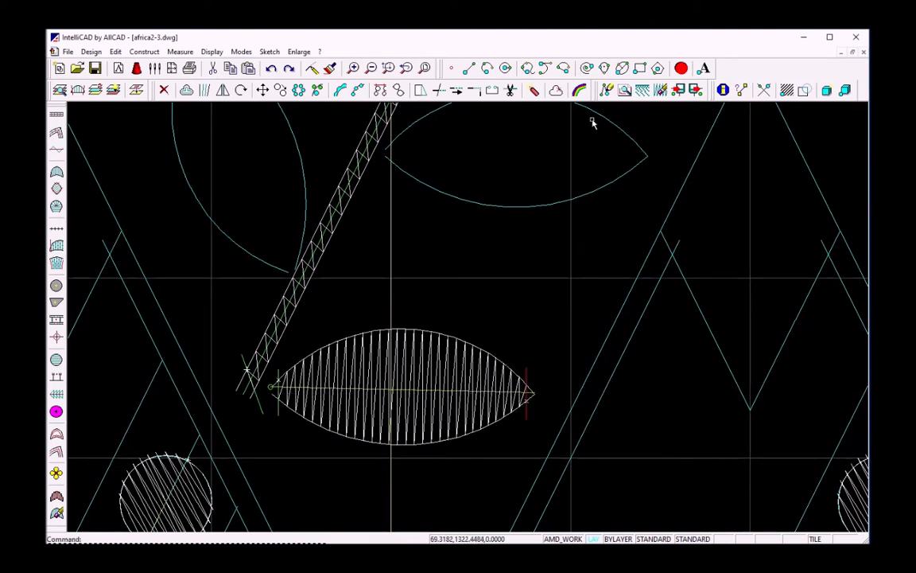
Step: Draw a short V-shaped polyline around the outer tip of the filled leaf
{"action": "left_click", "coordinate": [525, 71]}
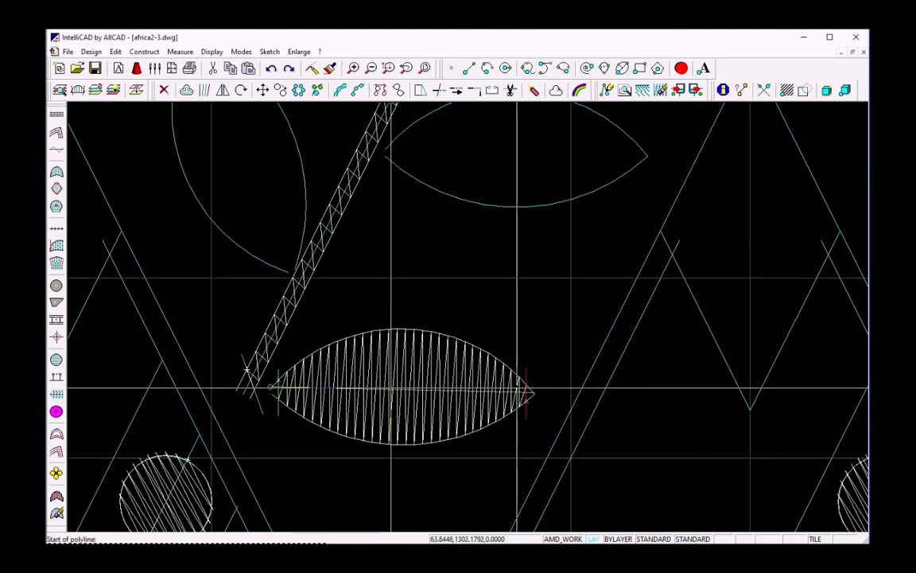
{"action": "left_click", "coordinate": [509, 385]}
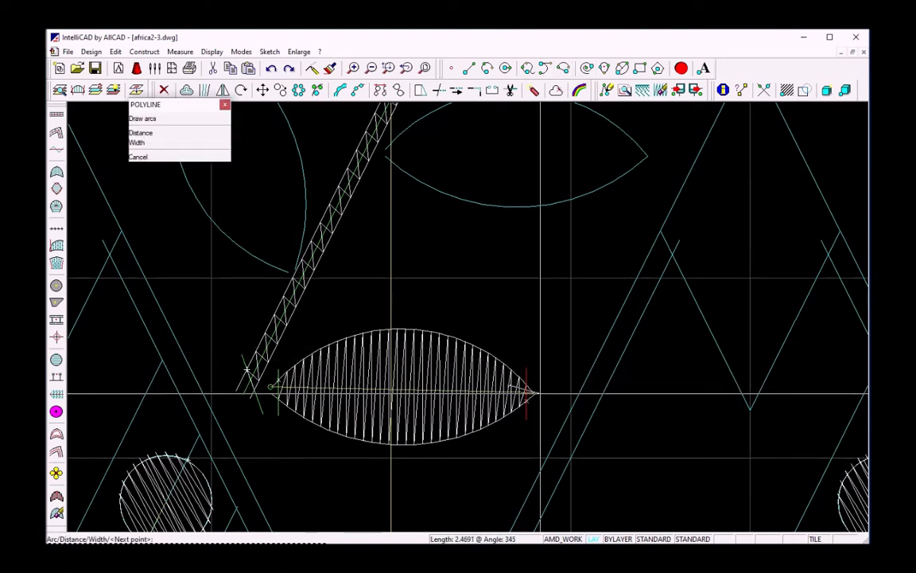
{"action": "left_click", "coordinate": [530, 393]}
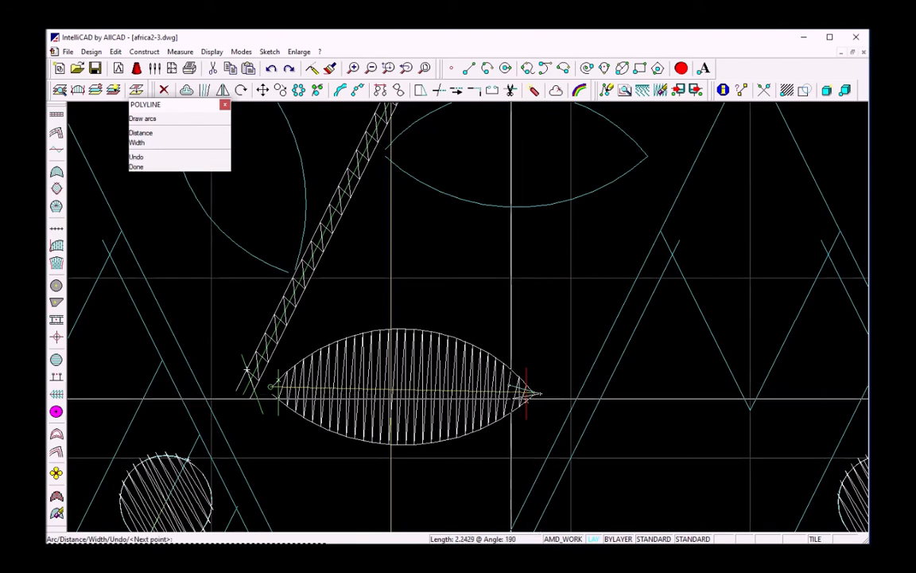
{"action": "left_click", "coordinate": [523, 377]}
{"action": "key", "text": "Return"}
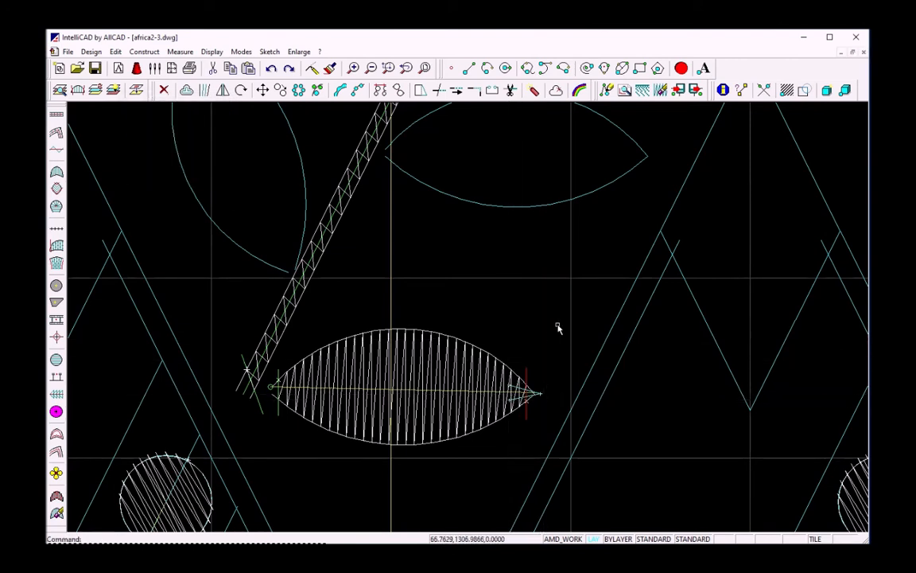
Step: Change the colour of the leaf tip's polyline to white
{"action": "left_click", "coordinate": [534, 89]}
{"action": "left_click", "coordinate": [540, 395]}
{"action": "right_click", "coordinate": [548, 368]}
{"action": "left_click", "coordinate": [193, 122]}
Step: Add the leaf's stitches and tip line to its LEAF group so every leaf gets the fill
{"action": "left_click", "coordinate": [271, 392]}
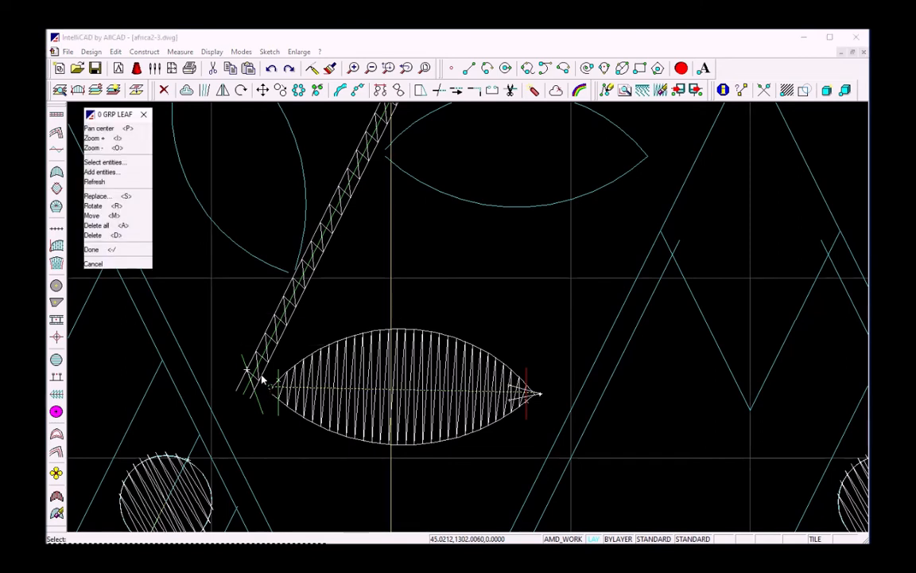
{"action": "left_click", "coordinate": [113, 174]}
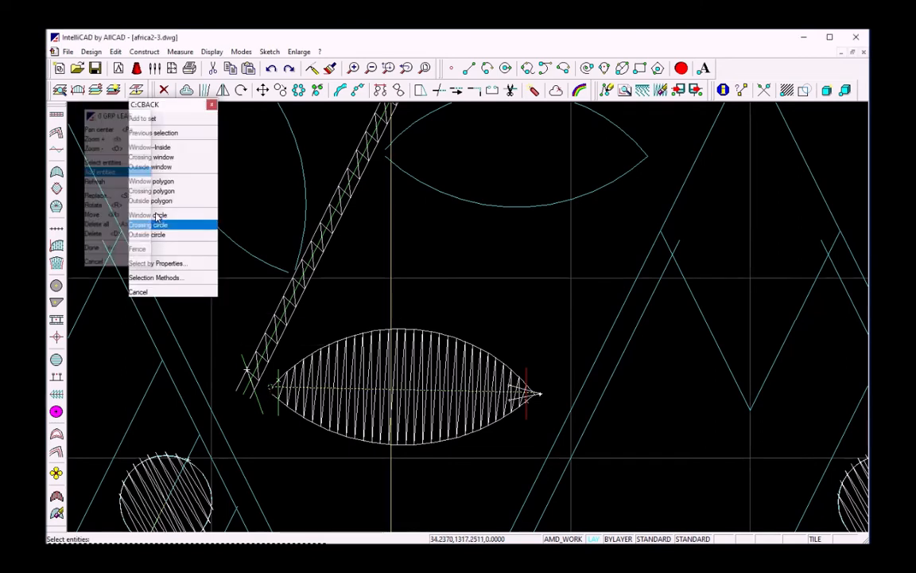
{"action": "left_click", "coordinate": [419, 364]}
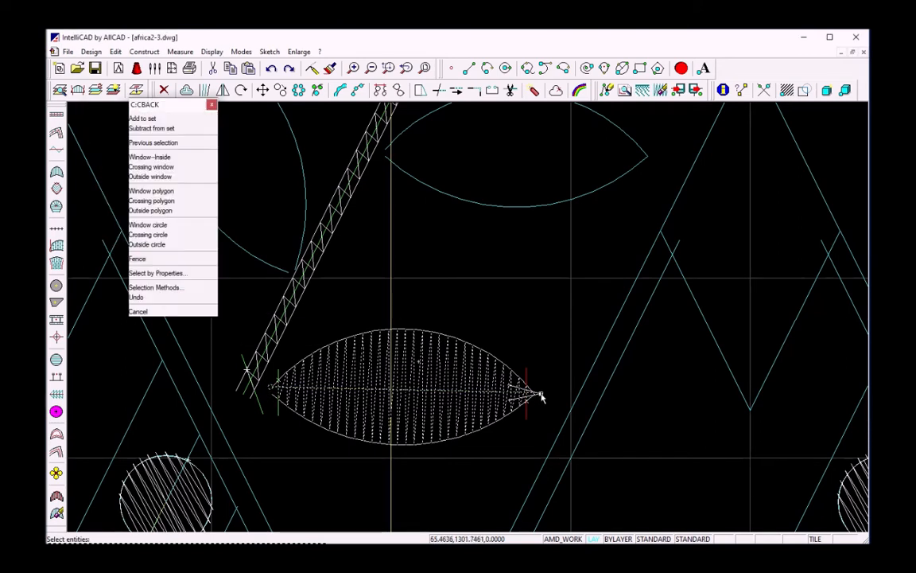
{"action": "key", "text": "Return"}
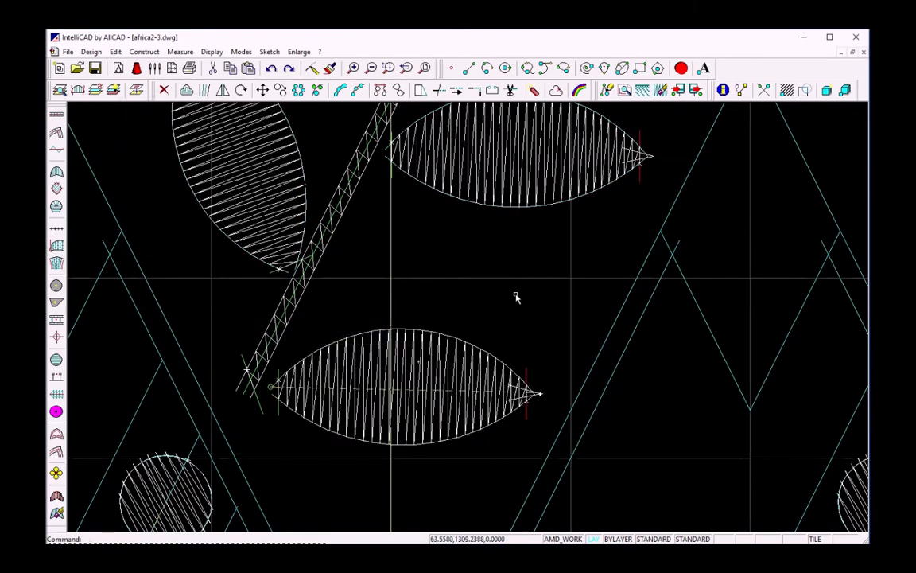
Step: Fill the circle at the centre of the flower with a circular borer
{"action": "scroll", "coordinate": [515, 296], "scroll_direction": "down", "scroll_amount": 5}
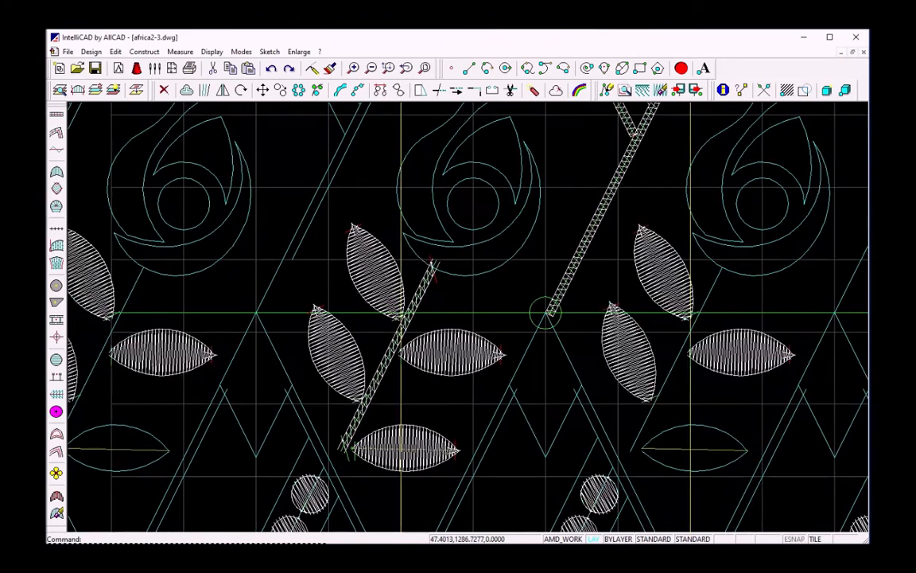
{"action": "right_click_drag", "start_coordinate": [507, 266], "coordinate": [462, 399], "text": "ctrl+shift"}
{"action": "left_click_drag", "start_coordinate": [462, 399], "coordinate": [476, 374], "text": "ctrl+shift"}
{"action": "right_click_drag", "start_coordinate": [476, 377], "coordinate": [493, 422], "text": "ctrl+shift"}
{"action": "left_click_drag", "start_coordinate": [493, 423], "coordinate": [491, 411], "text": "ctrl+shift"}
{"action": "right_click_drag", "start_coordinate": [490, 414], "coordinate": [494, 398], "text": "ctrl+shift"}
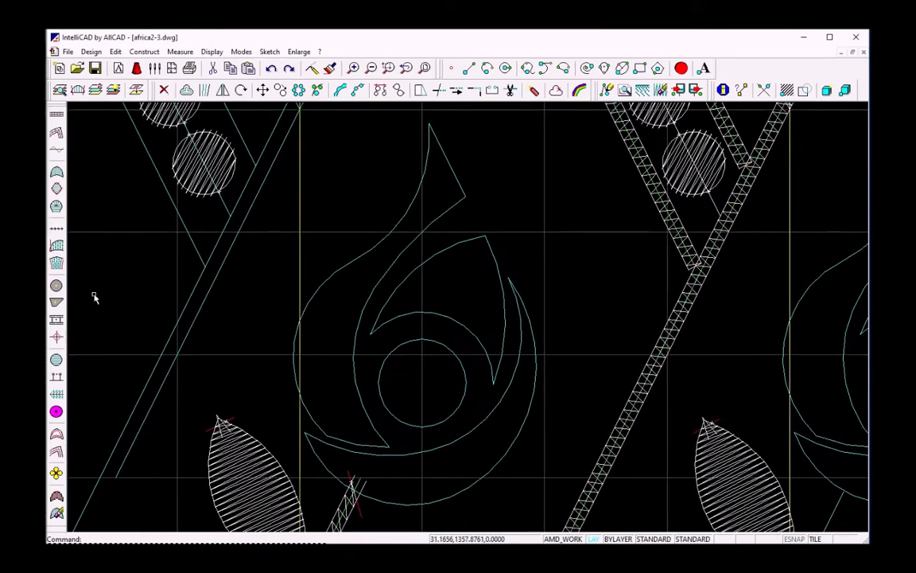
{"action": "left_click", "coordinate": [57, 287]}
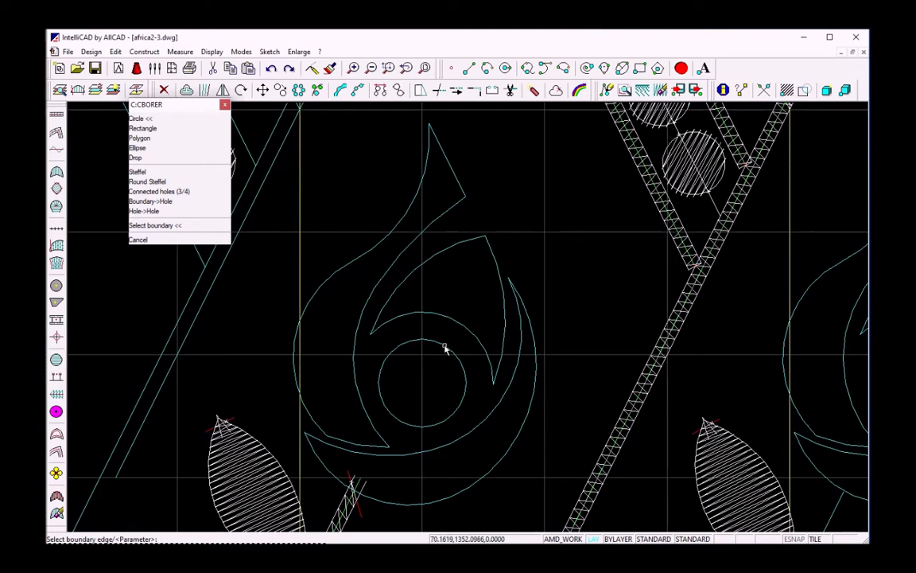
{"action": "left_click", "coordinate": [444, 347]}
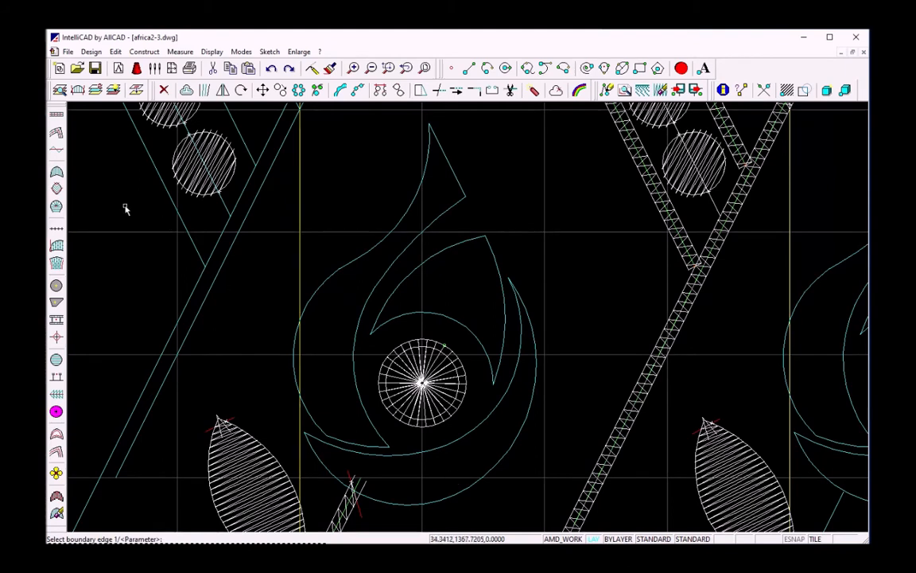
Step: Fill the crescent-shaped lower petal of the flower with Blatt stitches, placing a direction line at each of its tips
{"action": "left_click", "coordinate": [56, 173]}
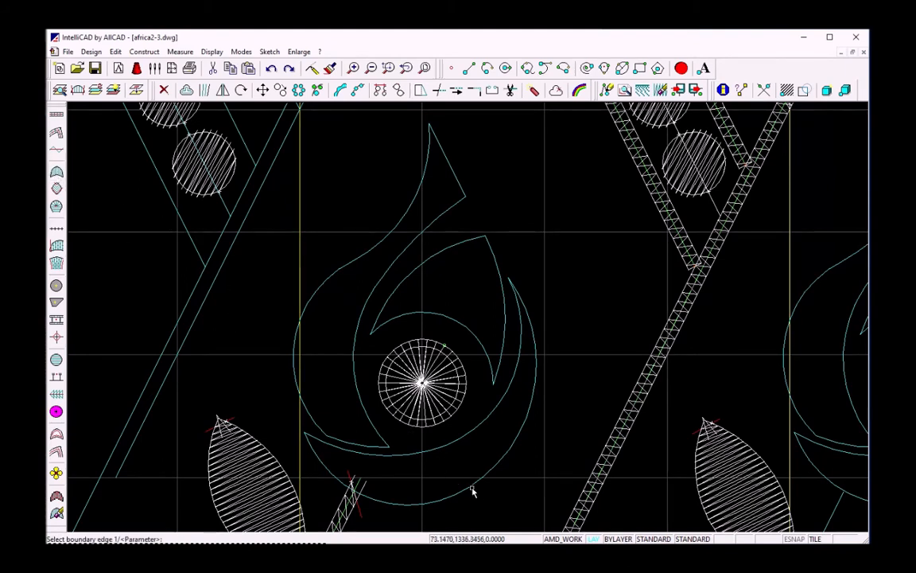
{"action": "left_click", "coordinate": [536, 366]}
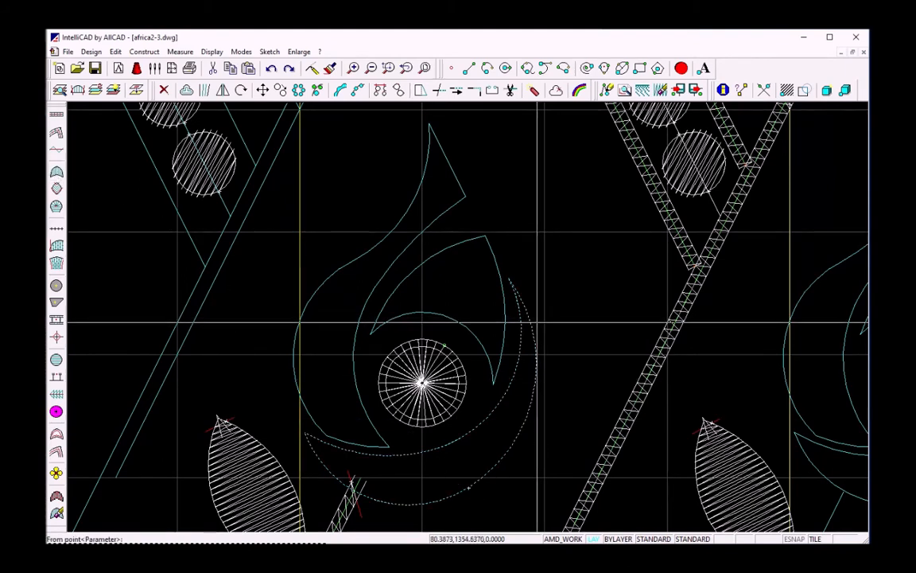
{"action": "left_click", "coordinate": [509, 284]}
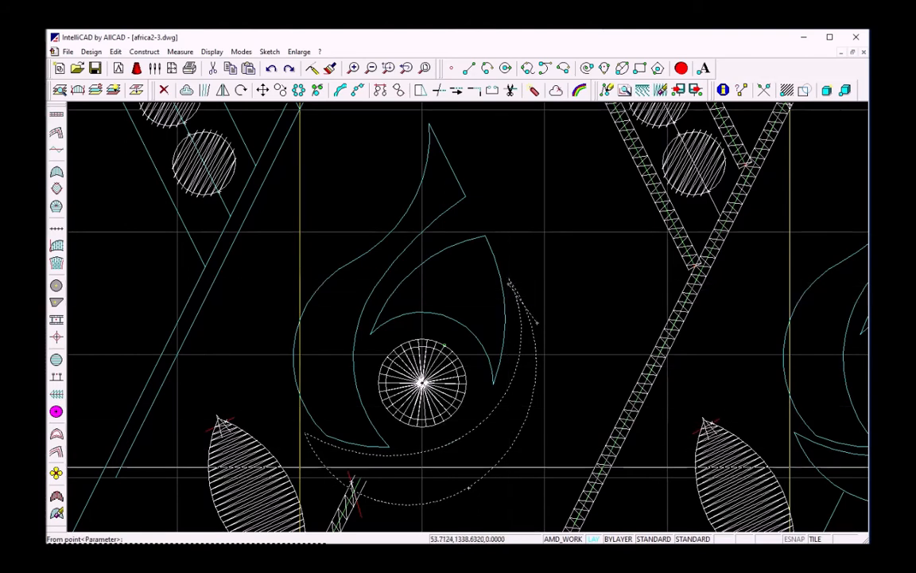
{"action": "left_click", "coordinate": [319, 478]}
{"action": "left_click", "coordinate": [307, 421]}
{"action": "right_click", "coordinate": [337, 403]}
{"action": "right_click", "coordinate": [338, 404]}
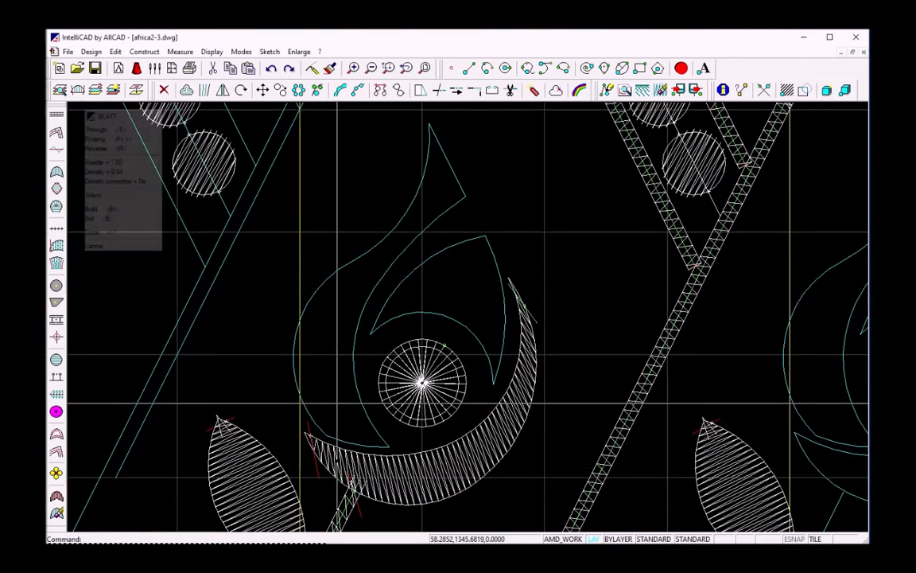
Step: Fill the long curved outer petal with Blatt stitches, placing direction lines at its base, middle and upper end
{"action": "right_click", "coordinate": [404, 321]}
{"action": "left_click", "coordinate": [357, 353]}
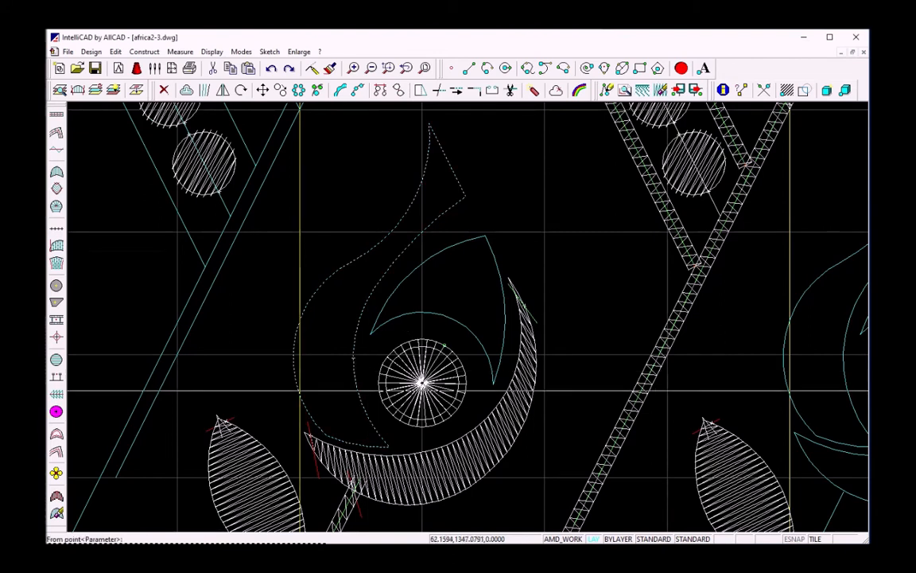
{"action": "left_click", "coordinate": [397, 444]}
{"action": "left_click", "coordinate": [326, 268]}
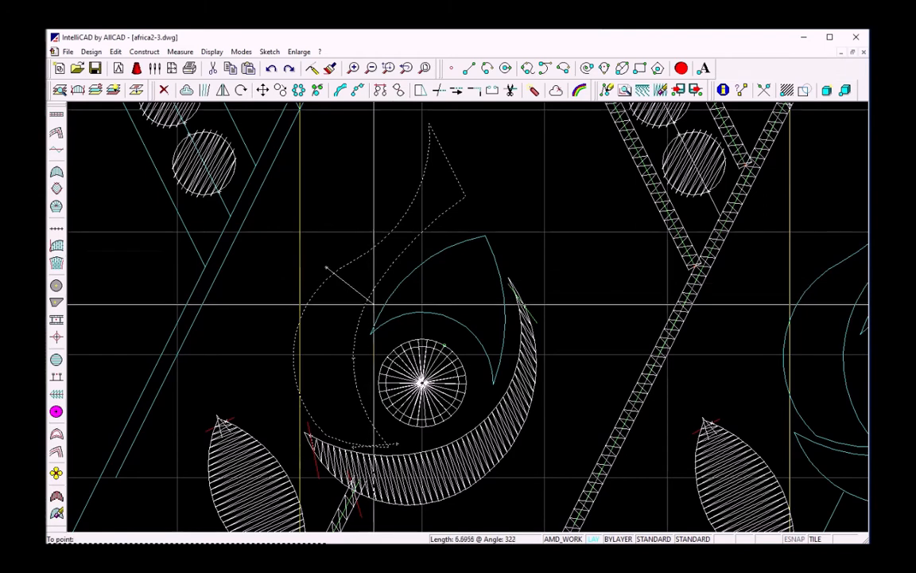
{"action": "left_click", "coordinate": [380, 301]}
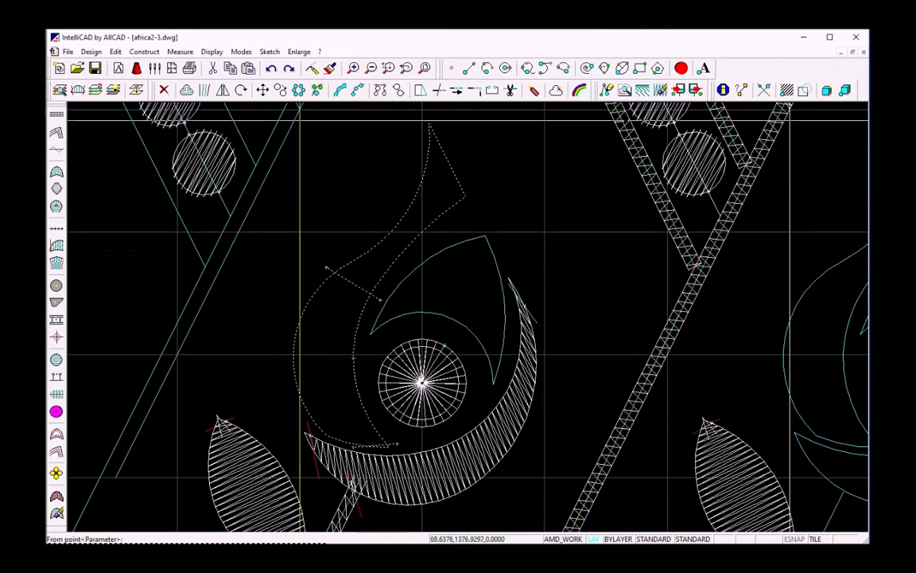
{"action": "left_click", "coordinate": [427, 121]}
{"action": "left_click", "coordinate": [468, 205]}
{"action": "key", "text": "Return"}
{"action": "key", "text": "Return"}
{"action": "key", "text": "Return"}
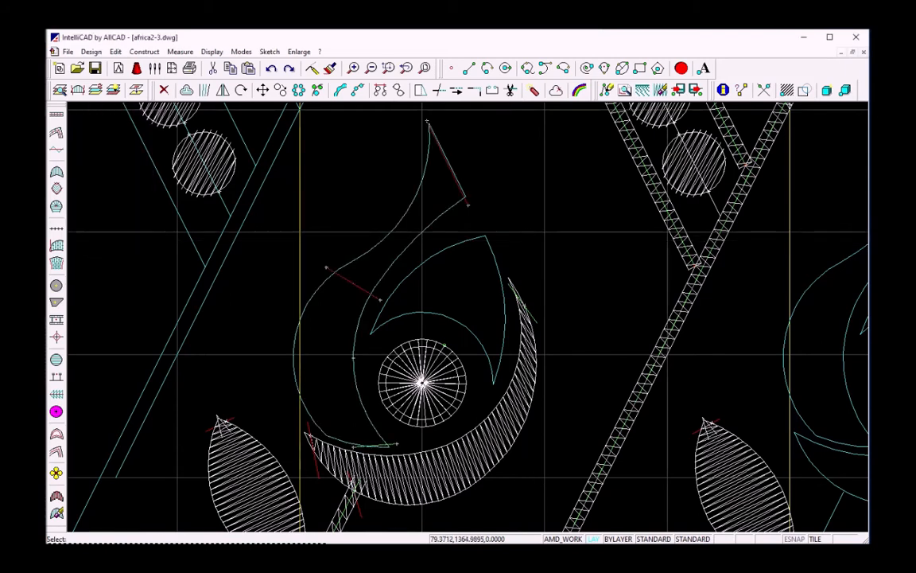
Step: Fill the pointed inner petal above the circle with Blatt stitches, placing a direction line at each of its two tips
{"action": "left_click", "coordinate": [459, 242]}
{"action": "key", "text": "Return"}
{"action": "left_click", "coordinate": [392, 290]}
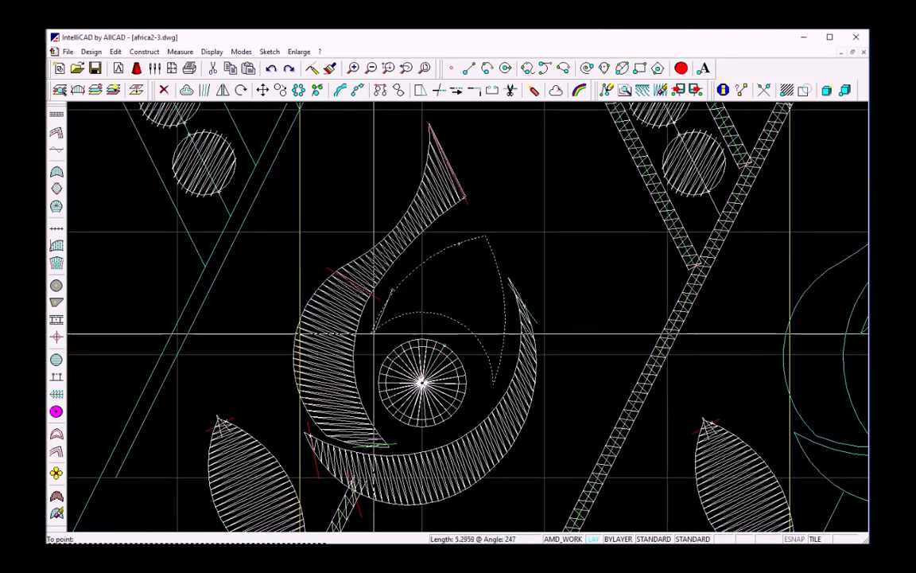
{"action": "left_click", "coordinate": [369, 341]}
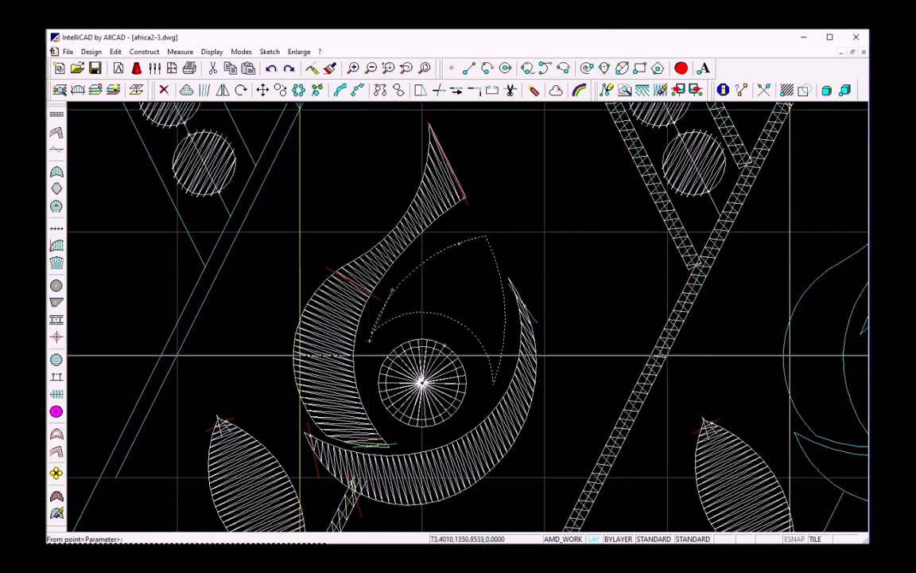
{"action": "left_click", "coordinate": [509, 341]}
{"action": "left_click", "coordinate": [490, 384]}
{"action": "key", "text": "Return"}
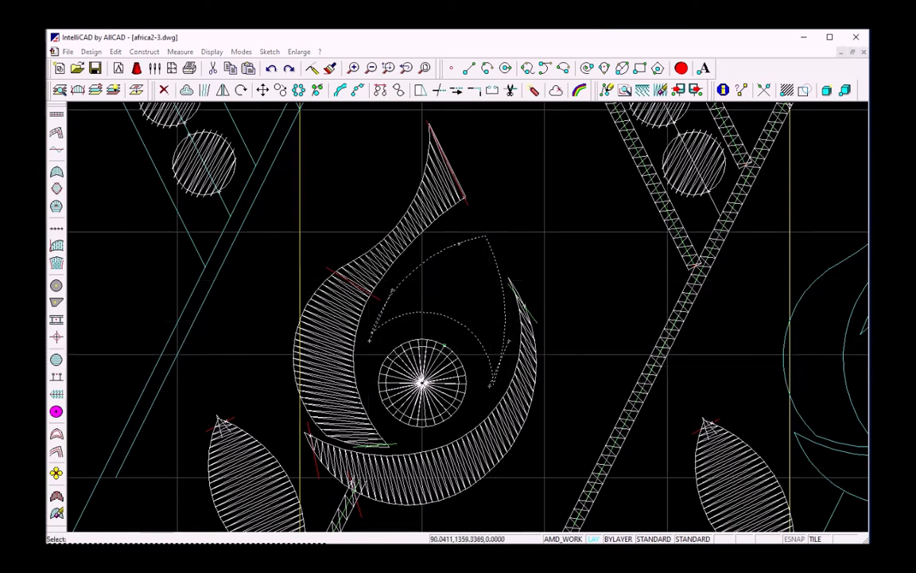
{"action": "key", "text": "Return"}
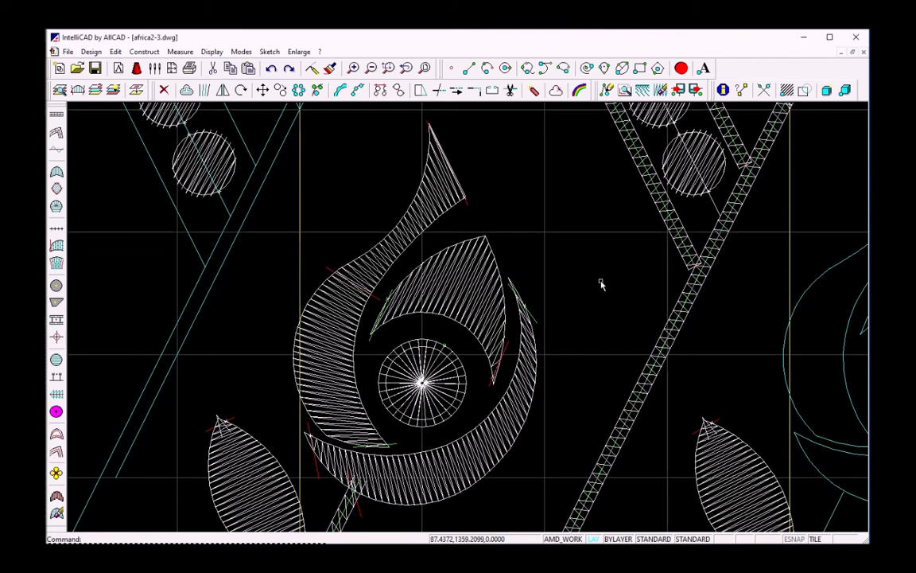
Step: Draw an arc polyline along the middle of the inner petal, bending at a corner beneath its peak and ending near its right side
{"action": "left_click", "coordinate": [474, 290]}
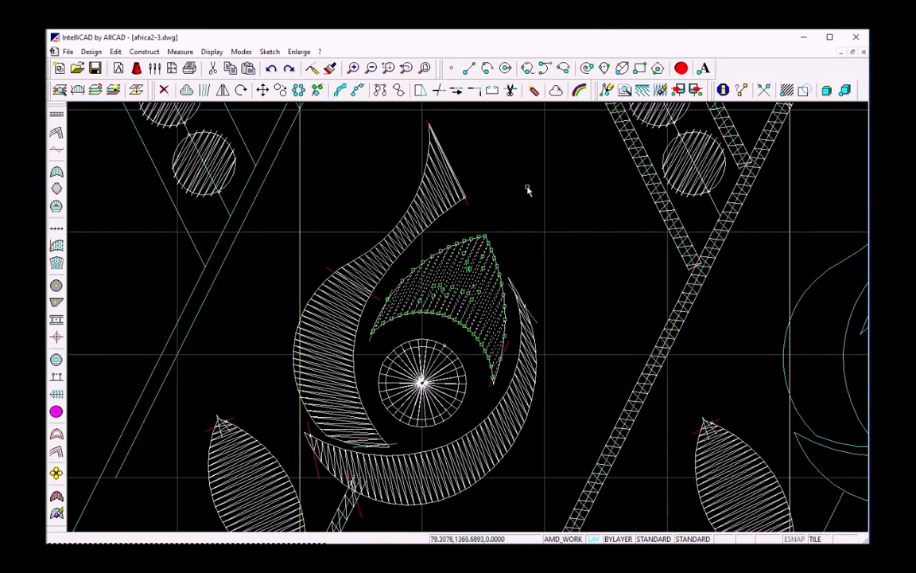
{"action": "key", "text": "Escape"}
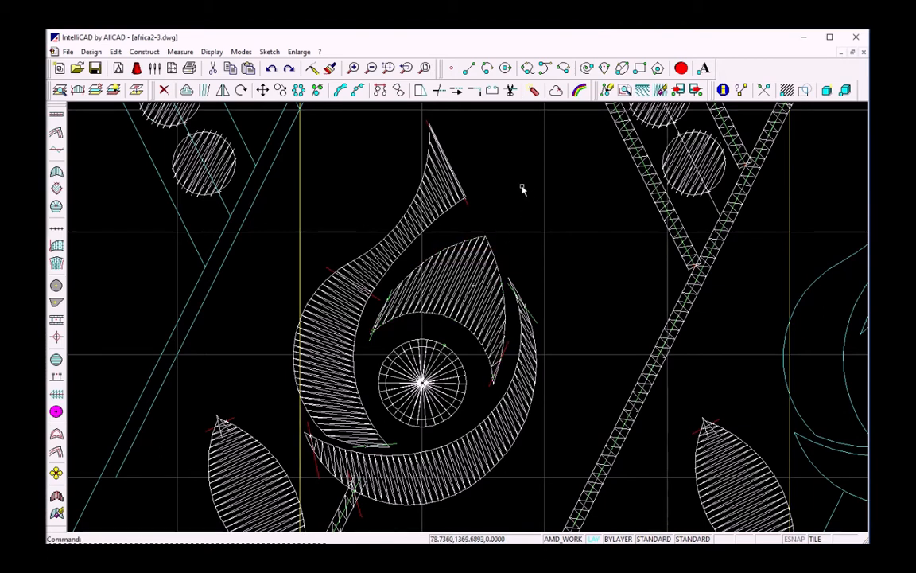
{"action": "left_click", "coordinate": [528, 69]}
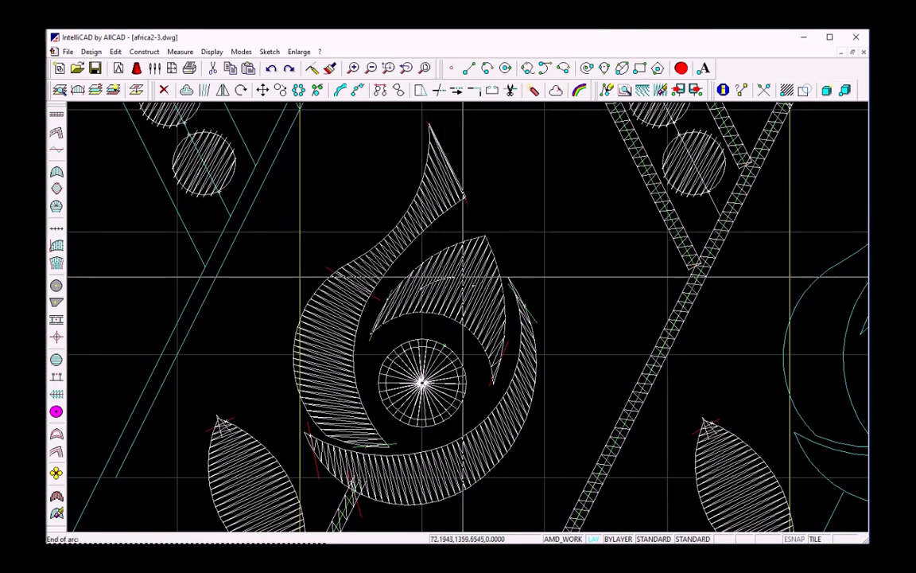
{"action": "left_click", "coordinate": [472, 282]}
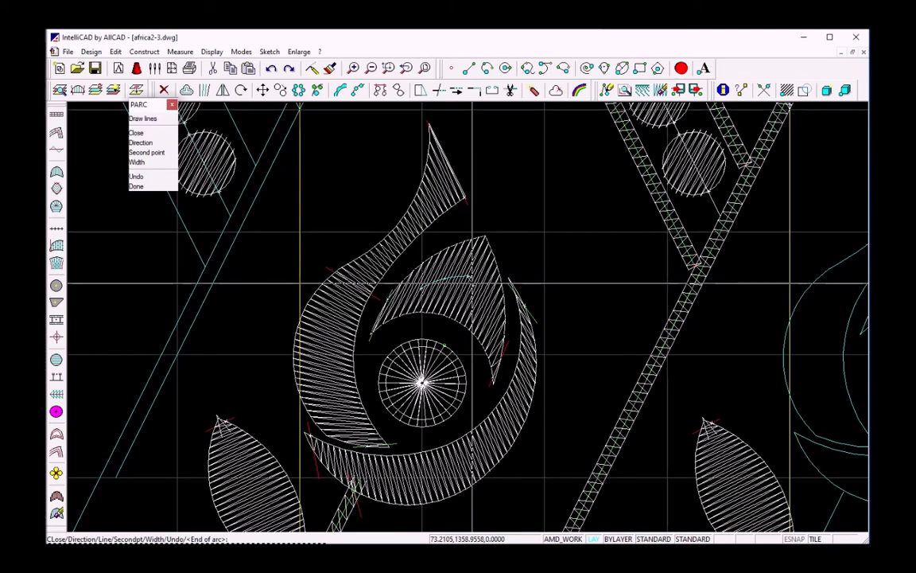
{"action": "type", "text": "s"}
{"action": "key", "text": "Return"}
{"action": "left_click", "coordinate": [476, 290]}
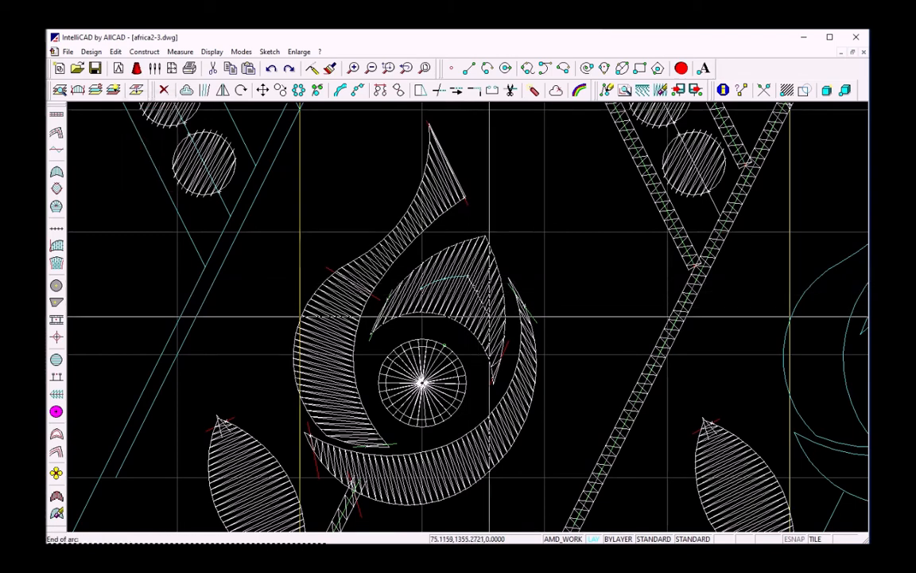
{"action": "left_click", "coordinate": [484, 315]}
{"action": "key", "text": "Return"}
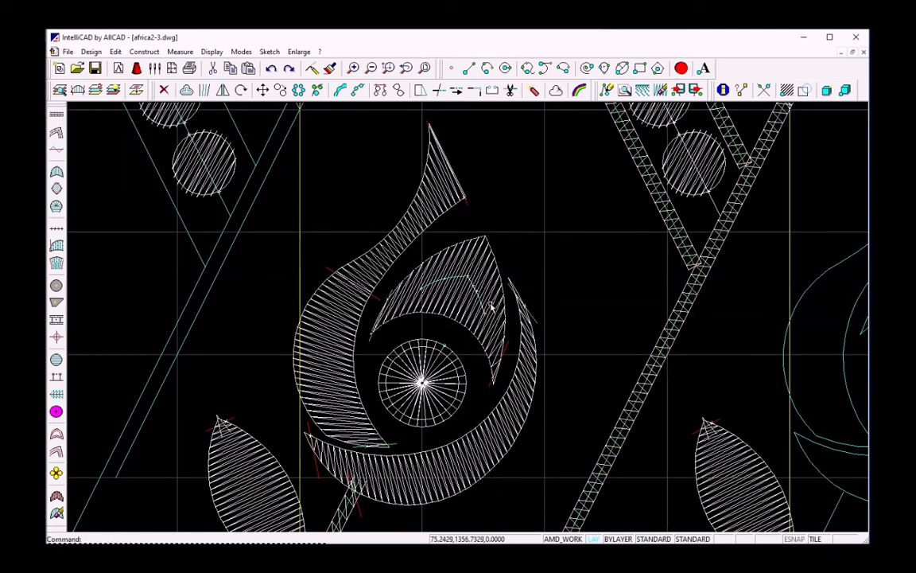
Step: Change the inner petal's Blatt pattern to intersection lines, using the arc polyline as the intersection line
{"action": "left_click", "coordinate": [490, 300]}
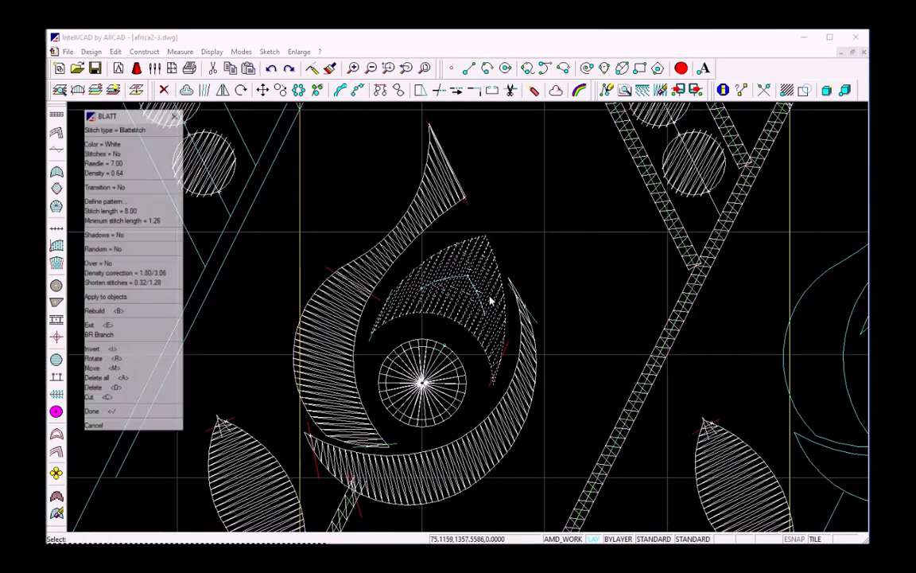
{"action": "left_click", "coordinate": [116, 202]}
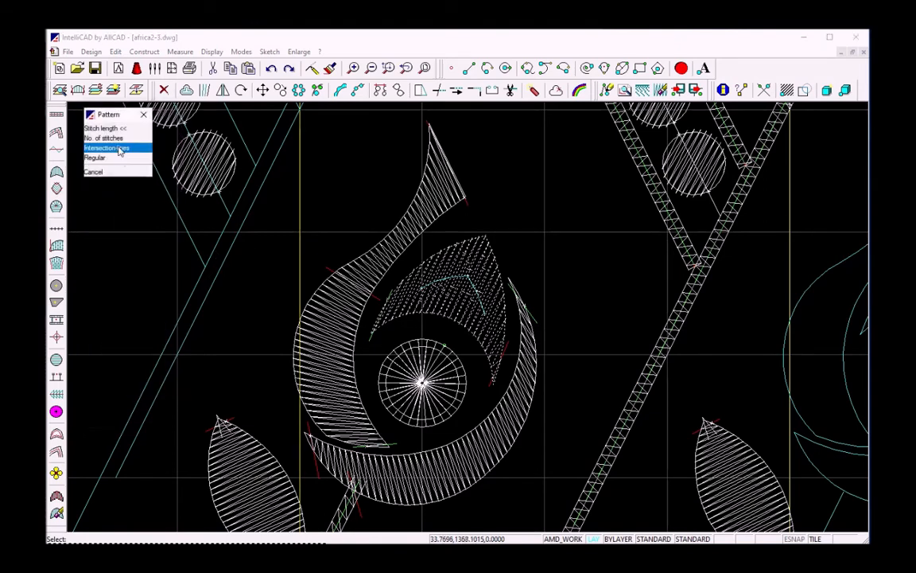
{"action": "left_click", "coordinate": [123, 148]}
{"action": "left_click", "coordinate": [475, 292]}
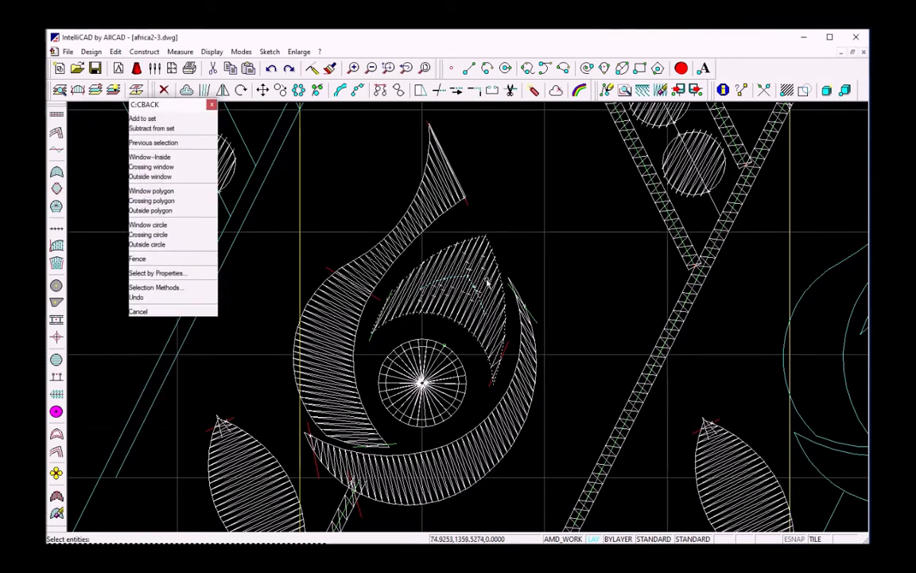
{"action": "right_click", "coordinate": [526, 251]}
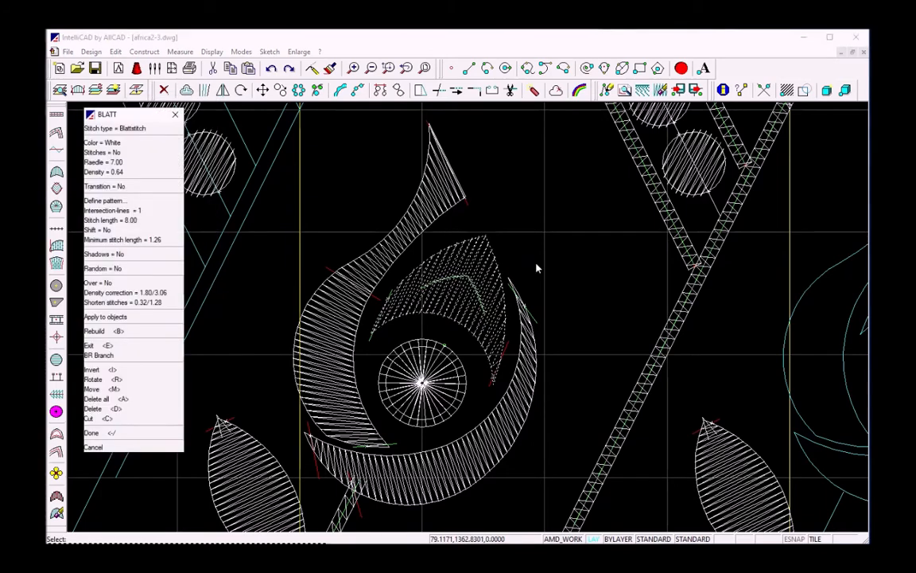
{"action": "right_click", "coordinate": [536, 268]}
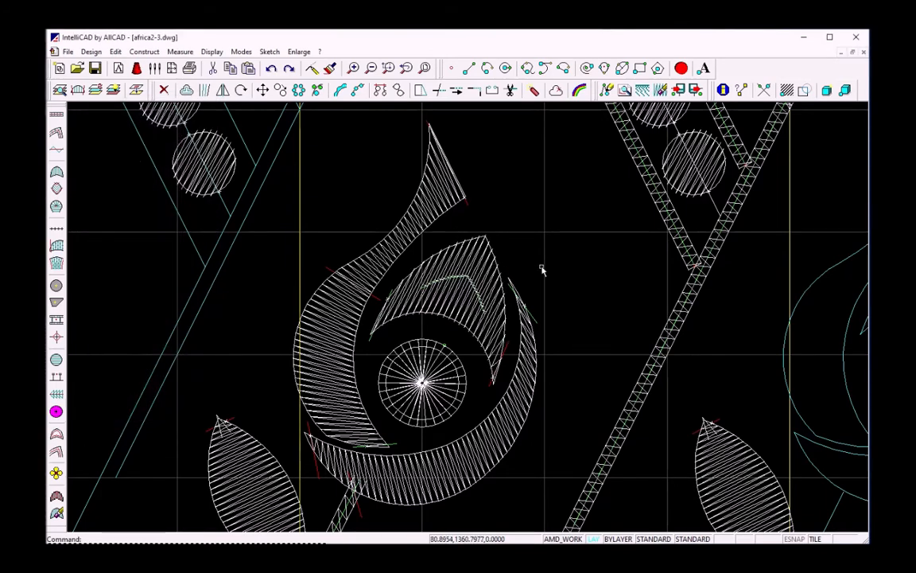
Step: Go from the mirrored lower row to the definition of its RANG2 group
{"action": "left_click_drag", "start_coordinate": [566, 212], "coordinate": [552, 277], "text": "ctrl+shift"}
{"action": "right_click_drag", "start_coordinate": [552, 277], "coordinate": [536, 322], "text": "ctrl+shift"}
{"action": "left_click_drag", "start_coordinate": [536, 322], "coordinate": [526, 328], "text": "ctrl+shift"}
{"action": "right_click_drag", "start_coordinate": [529, 331], "coordinate": [526, 349], "text": "ctrl+shift"}
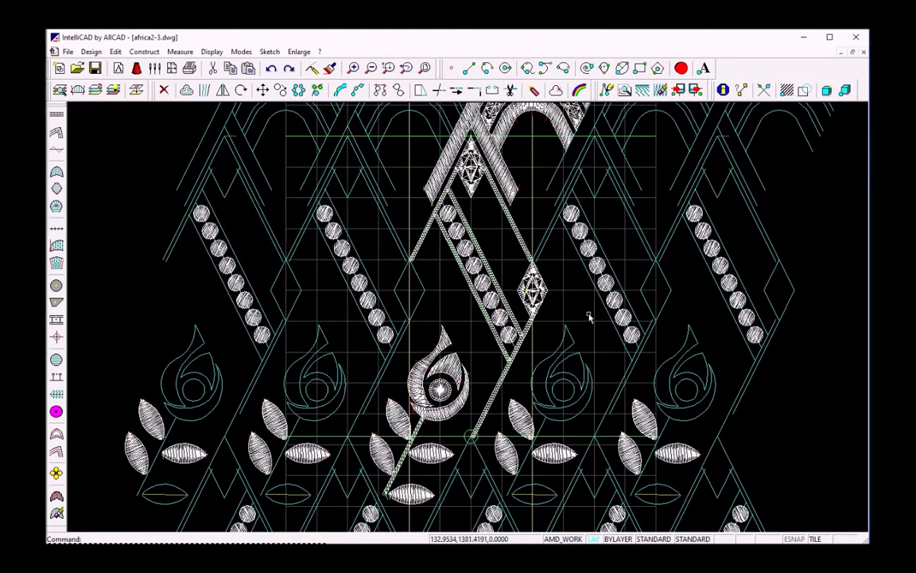
{"action": "left_click", "coordinate": [494, 512]}
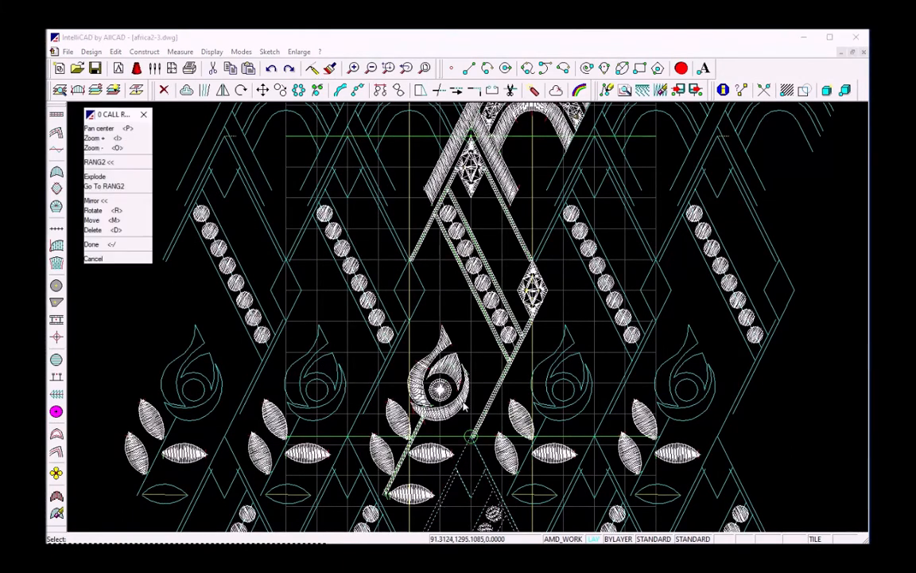
{"action": "left_click", "coordinate": [137, 189]}
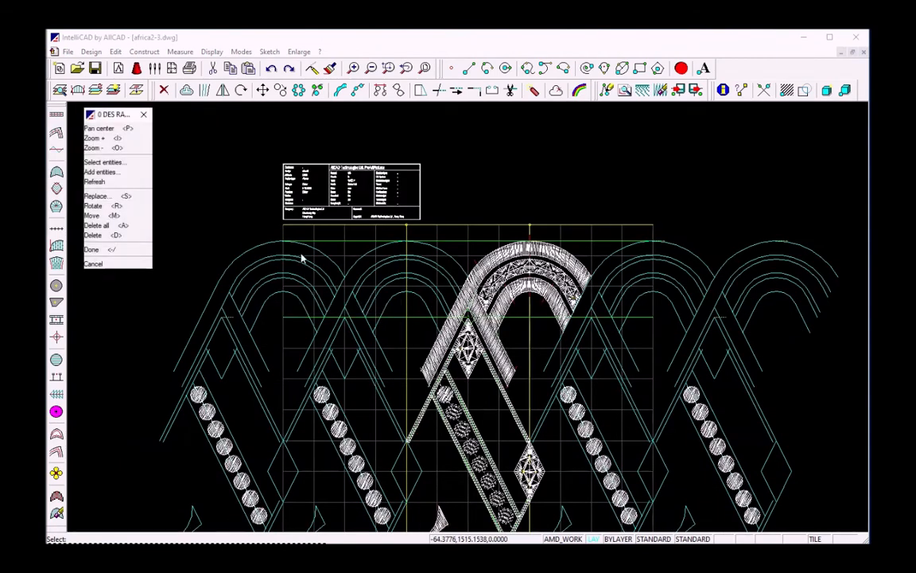
Step: Add the two stitched diamonds and the stitched lines of the upper lattice to the RANG2 group
{"action": "left_click", "coordinate": [126, 174]}
{"action": "left_click_drag", "start_coordinate": [430, 407], "coordinate": [411, 260], "text": "ctrl+shift"}
{"action": "left_click", "coordinate": [532, 334]}
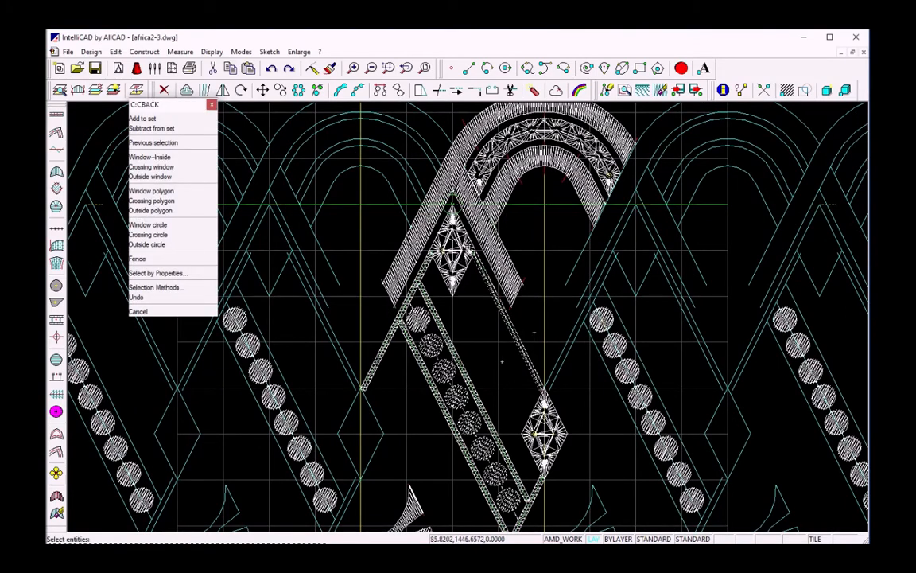
{"action": "left_click", "coordinate": [469, 253]}
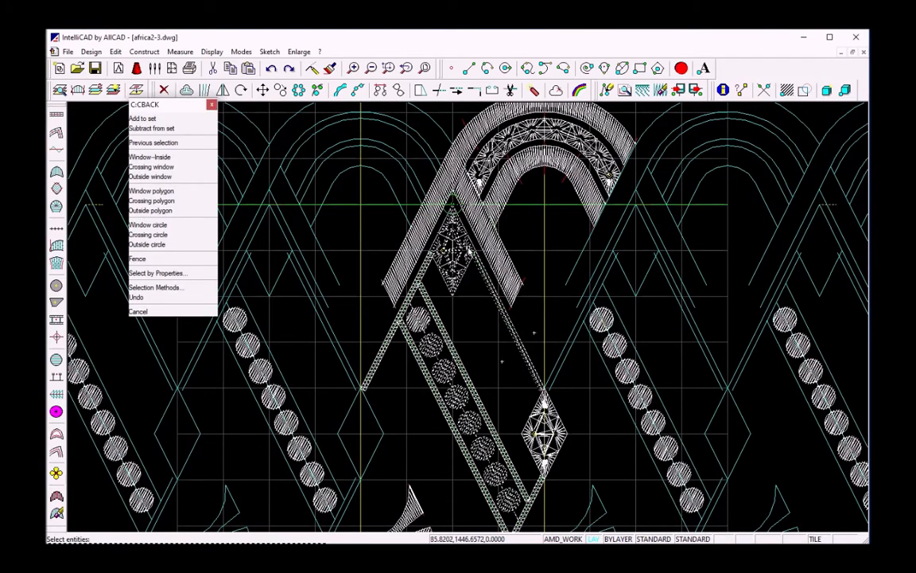
{"action": "left_click", "coordinate": [395, 362]}
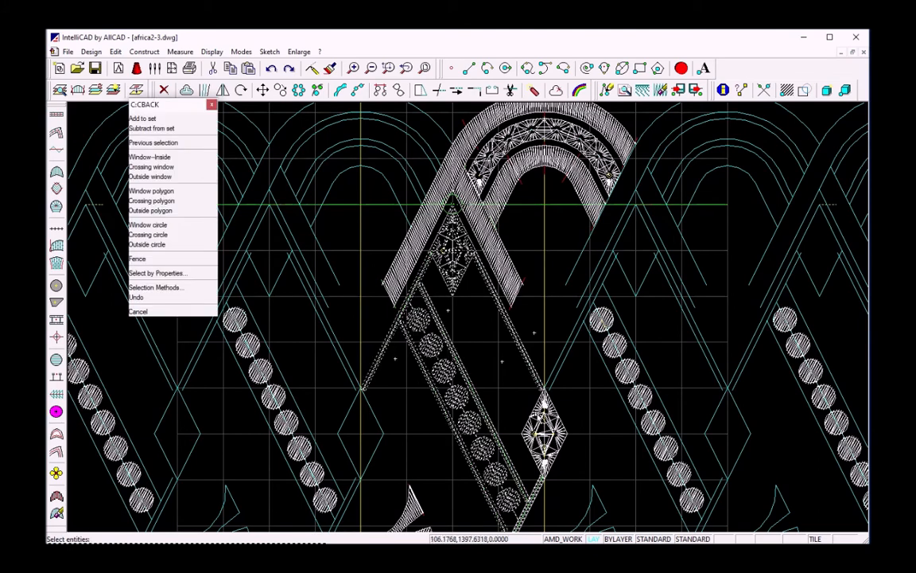
{"action": "left_click", "coordinate": [543, 411]}
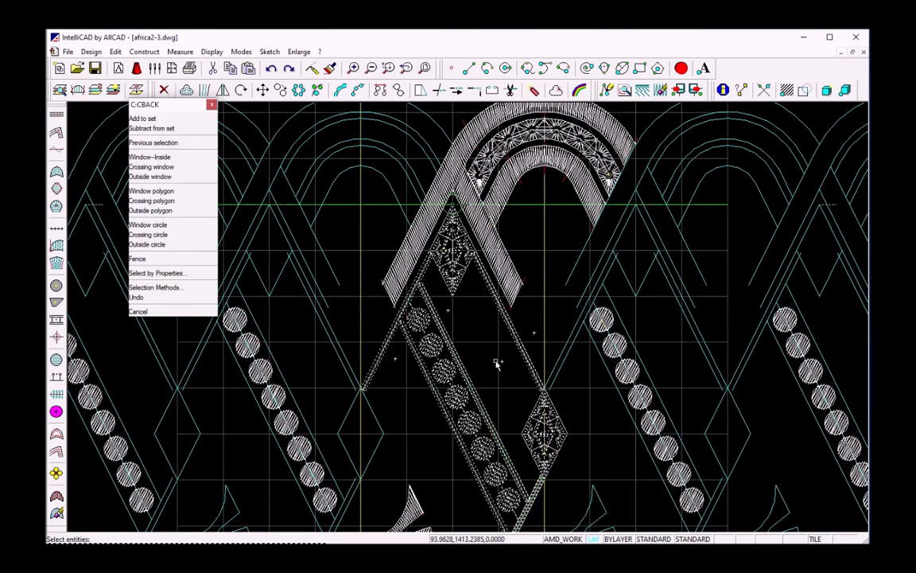
Step: Add the lower stitched lattice line, the flower, its stem and the bottom leaf to the RANG2 group
{"action": "scroll", "coordinate": [496, 363], "scroll_direction": "down", "scroll_amount": 2}
{"action": "middle_click_drag", "start_coordinate": [488, 371], "coordinate": [487, 258]}
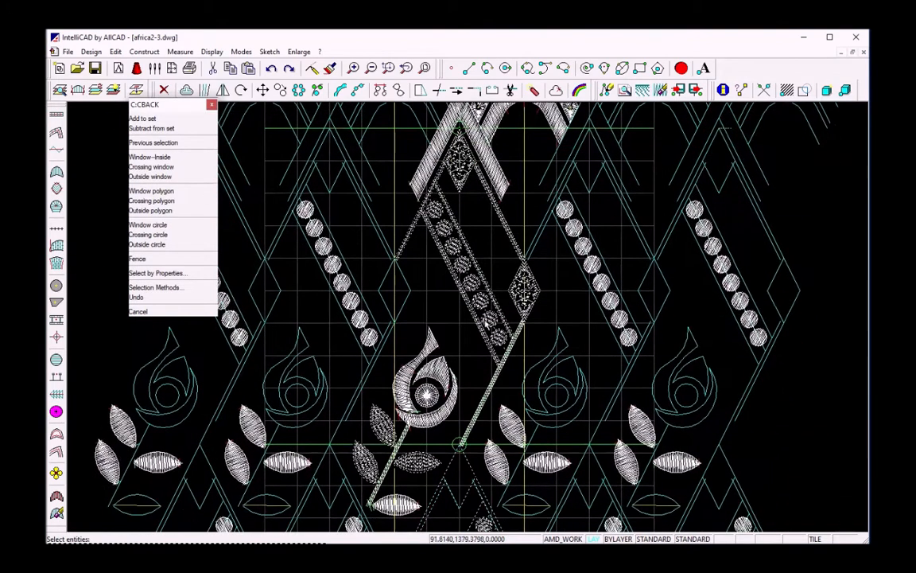
{"action": "left_click", "coordinate": [505, 385]}
{"action": "left_click", "coordinate": [472, 372]}
{"action": "left_click", "coordinate": [461, 344]}
{"action": "left_click", "coordinate": [401, 414]}
{"action": "middle_click_drag", "start_coordinate": [425, 432], "coordinate": [451, 320]}
{"action": "left_click", "coordinate": [442, 325]}
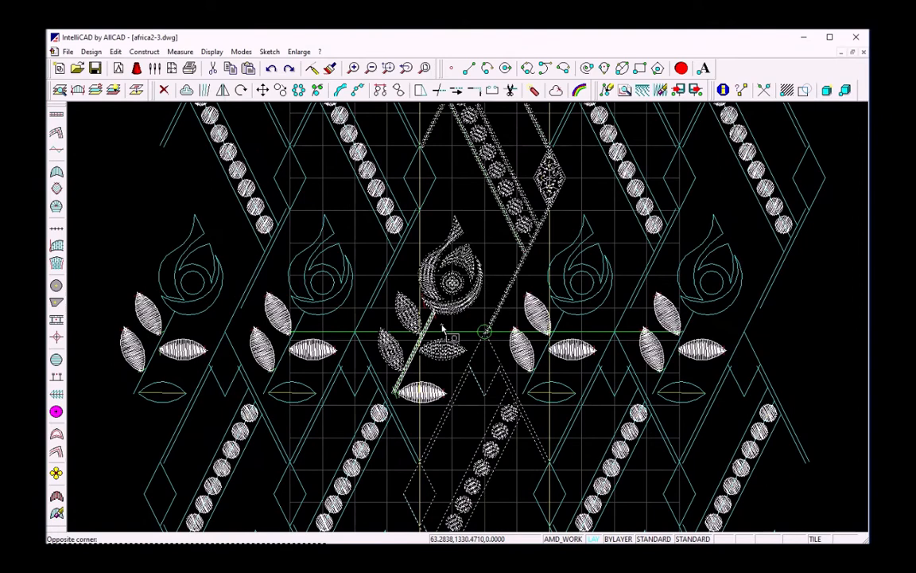
{"action": "left_click", "coordinate": [402, 411]}
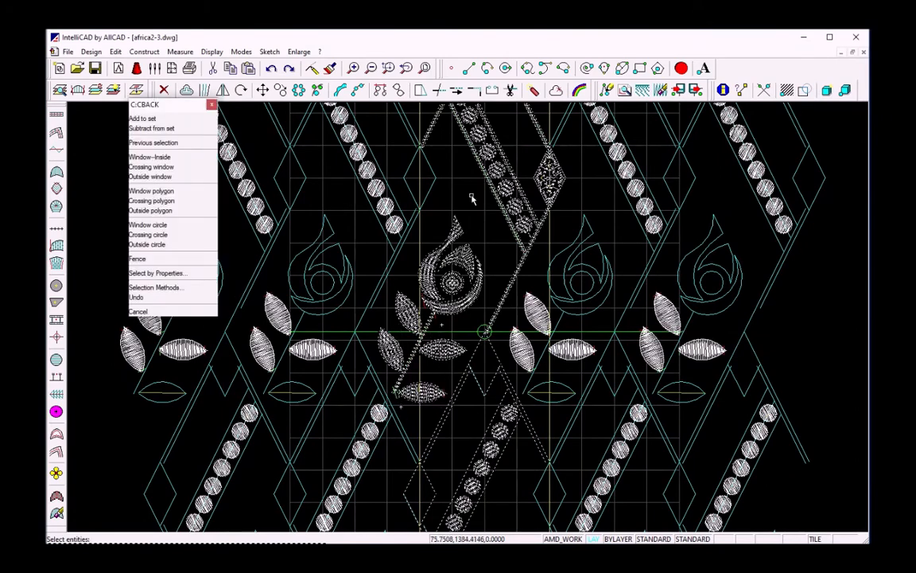
{"action": "key", "text": "Return"}
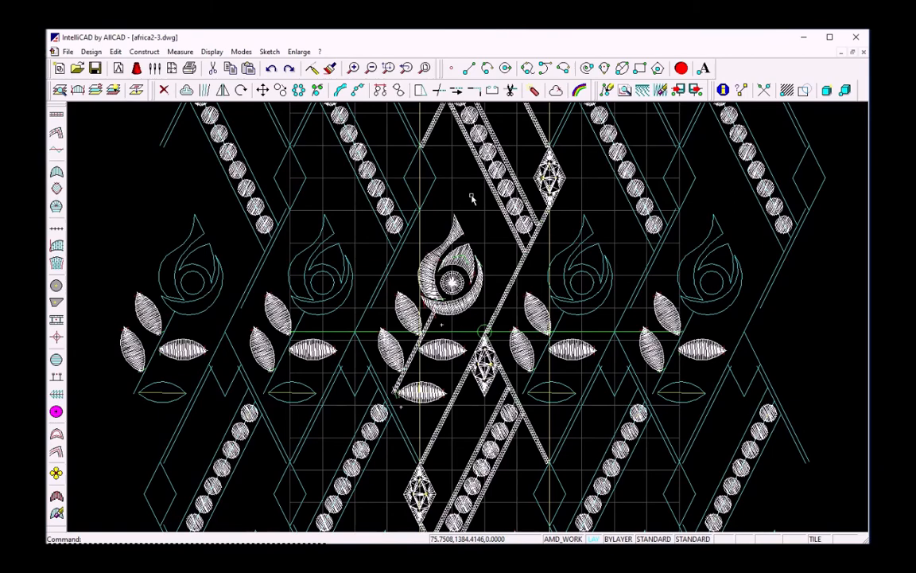
Step: Set the design's repeat copies to 2 repeats and apply them
{"action": "scroll", "coordinate": [471, 199], "scroll_direction": "down", "scroll_amount": 10}
{"action": "scroll", "coordinate": [461, 280], "scroll_direction": "up", "scroll_amount": 5}
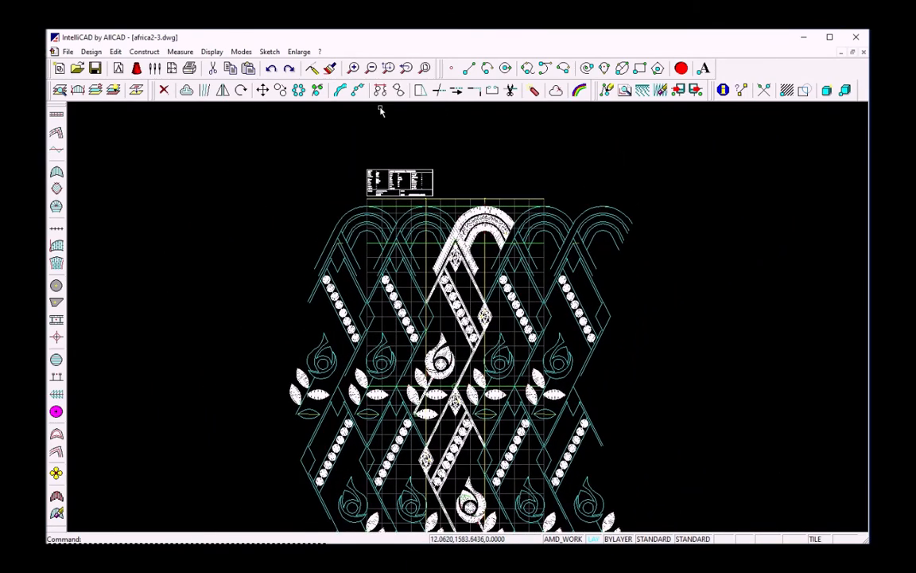
{"action": "left_click", "coordinate": [380, 91]}
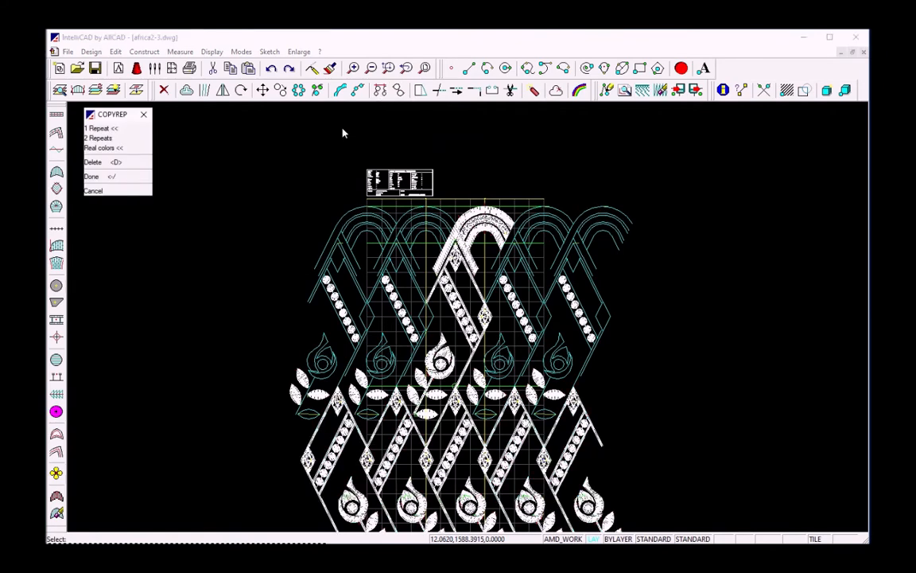
{"action": "left_click", "coordinate": [133, 140]}
{"action": "left_click", "coordinate": [127, 176]}
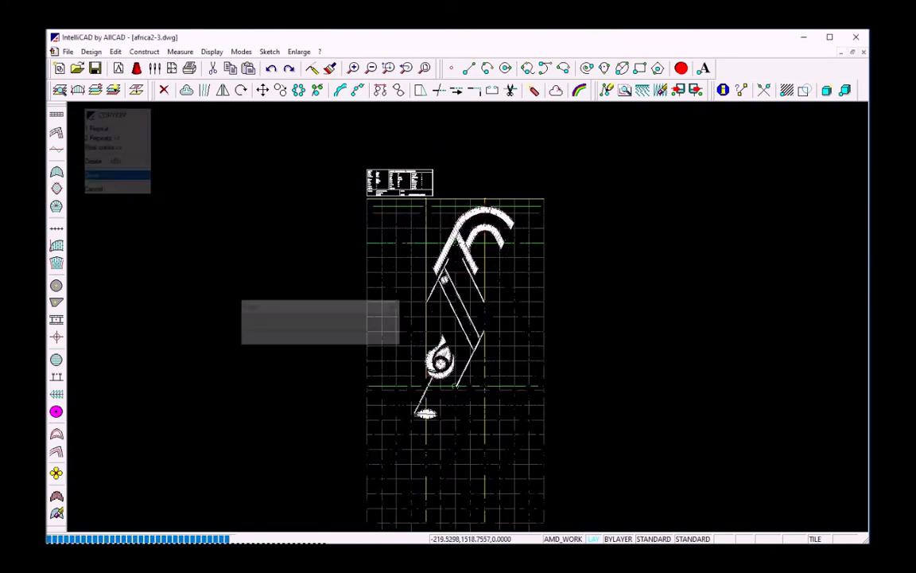
{"action": "scroll", "coordinate": [410, 186], "scroll_direction": "down", "scroll_amount": 5}
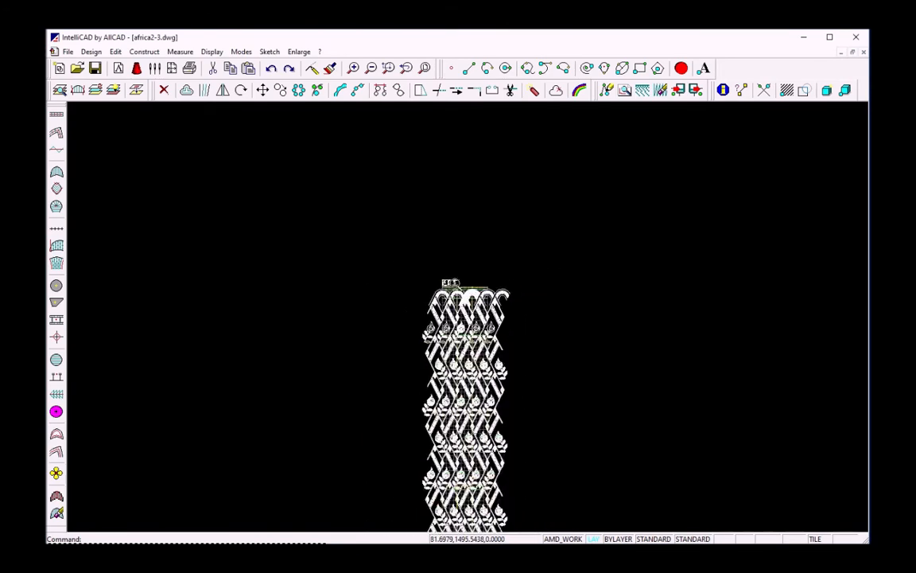
{"action": "middle_click_drag", "start_coordinate": [454, 316], "coordinate": [442, 203]}
{"action": "scroll", "coordinate": [429, 211], "scroll_direction": "up", "scroll_amount": 2}
{"action": "scroll", "coordinate": [445, 212], "scroll_direction": "up", "scroll_amount": 2}
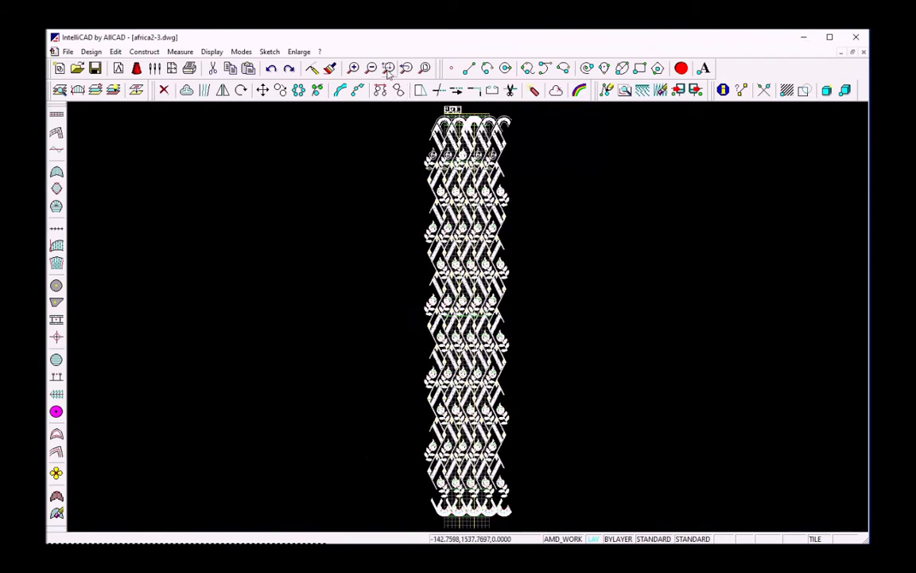
Step: Offset the top arch's outer edge inward by 0.50 as a parallel curve, from the valley between the arches up to the peak
{"action": "left_click", "coordinate": [388, 68]}
{"action": "left_click", "coordinate": [417, 108]}
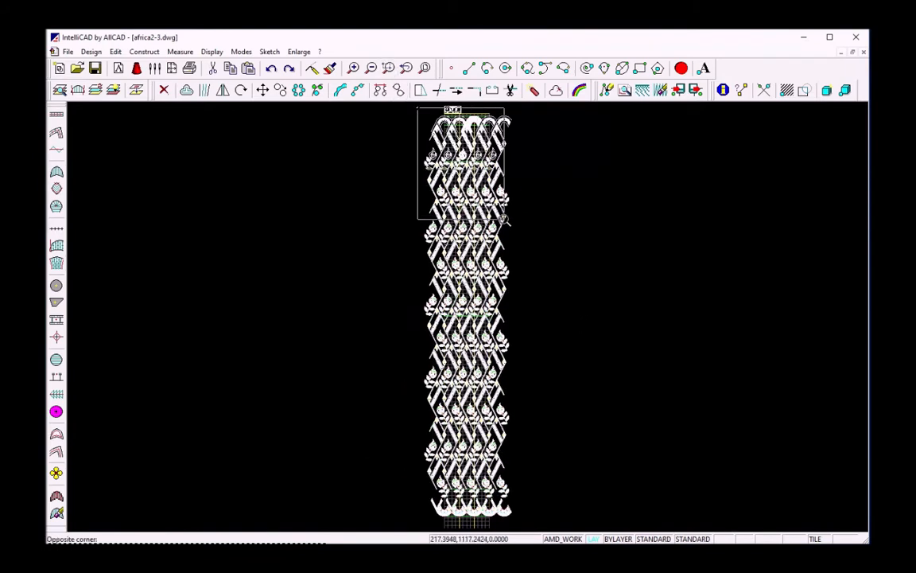
{"action": "left_click", "coordinate": [524, 229]}
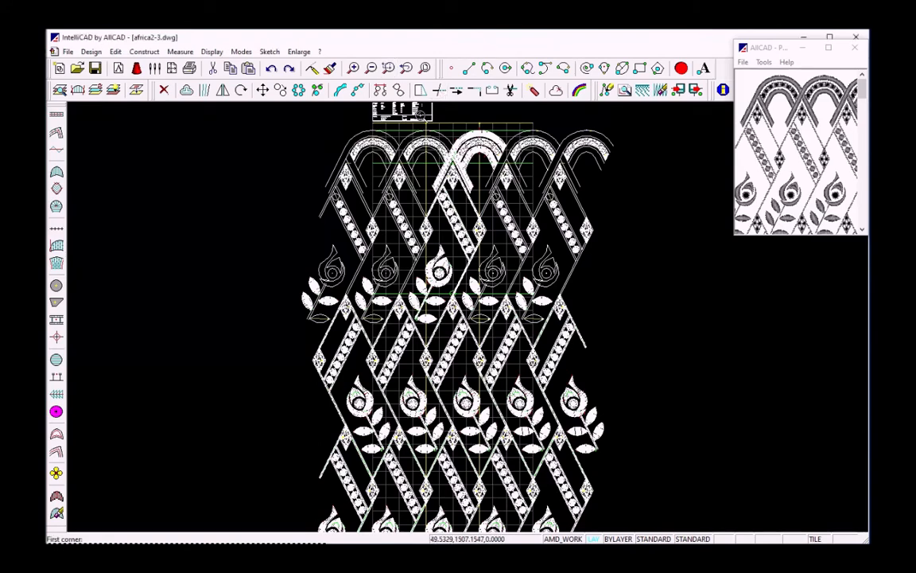
{"action": "left_click", "coordinate": [376, 118]}
{"action": "left_click", "coordinate": [486, 156]}
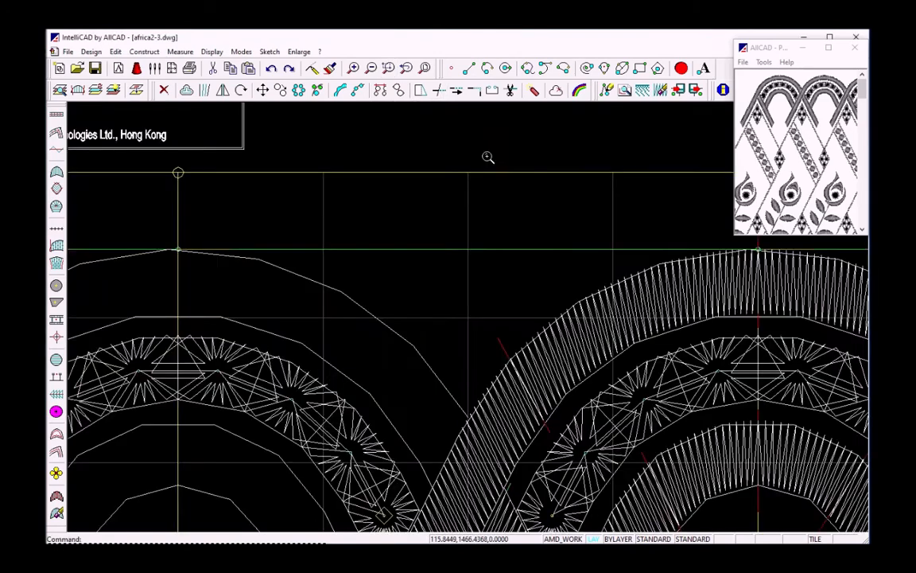
{"action": "left_click", "coordinate": [190, 94]}
{"action": "scroll", "coordinate": [537, 329], "scroll_direction": "up", "scroll_amount": 2}
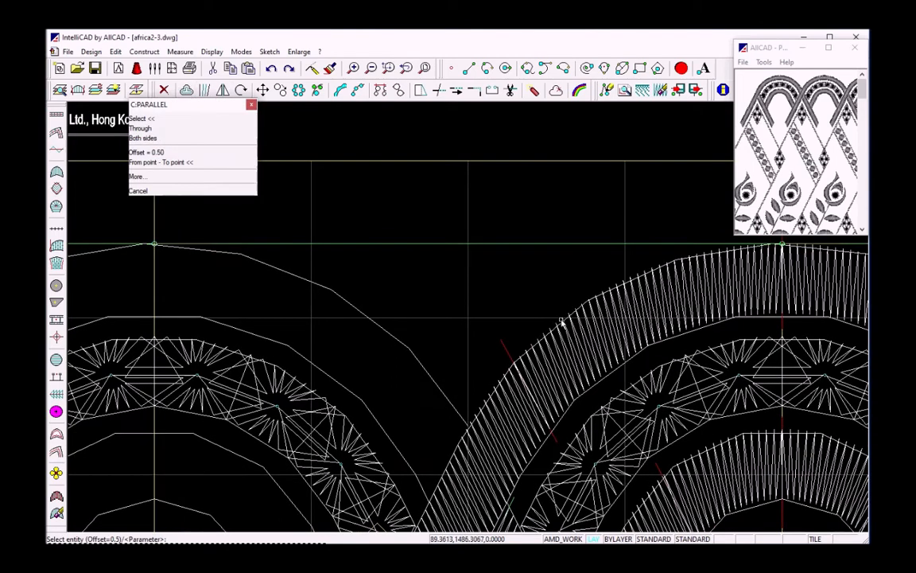
{"action": "left_click", "coordinate": [566, 320]}
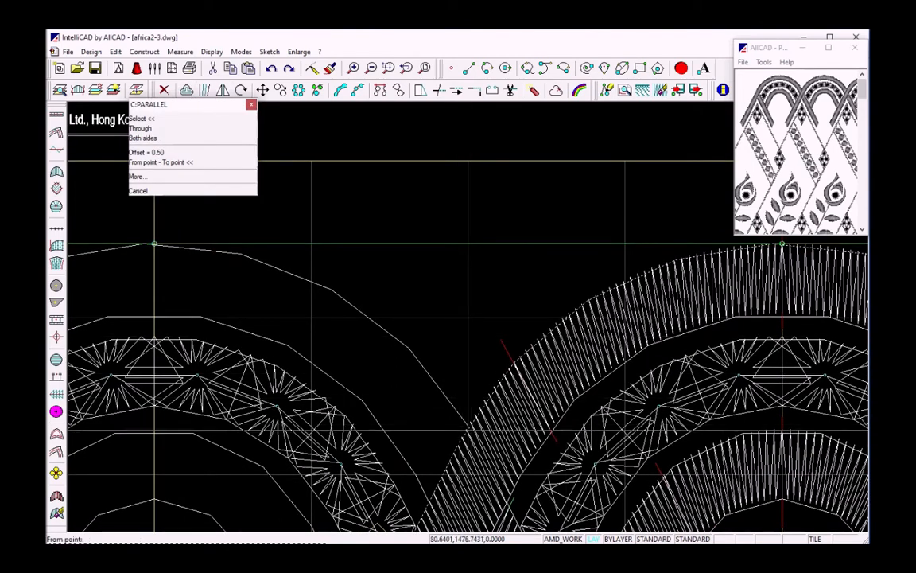
{"action": "left_click", "coordinate": [463, 435]}
{"action": "scroll", "coordinate": [487, 329], "scroll_direction": "down", "scroll_amount": 2}
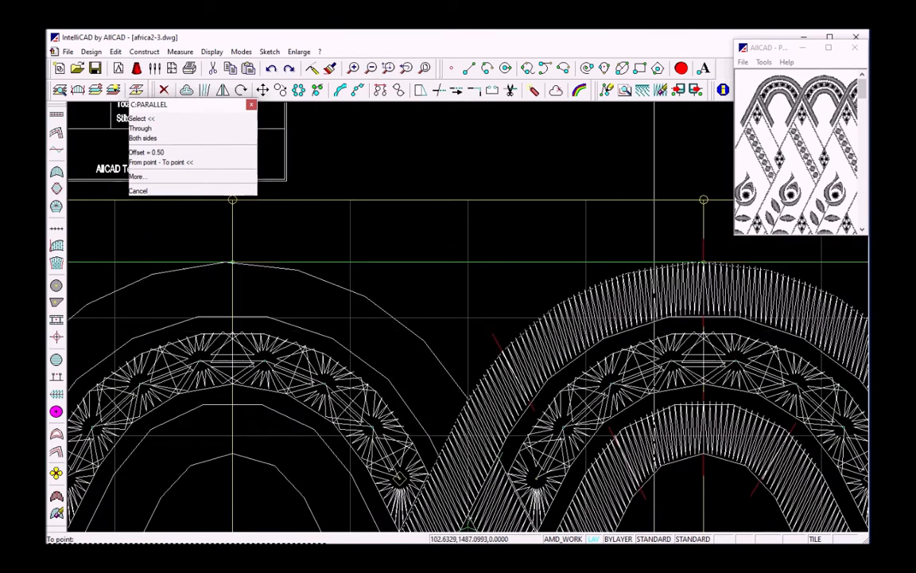
{"action": "left_click", "coordinate": [708, 263]}
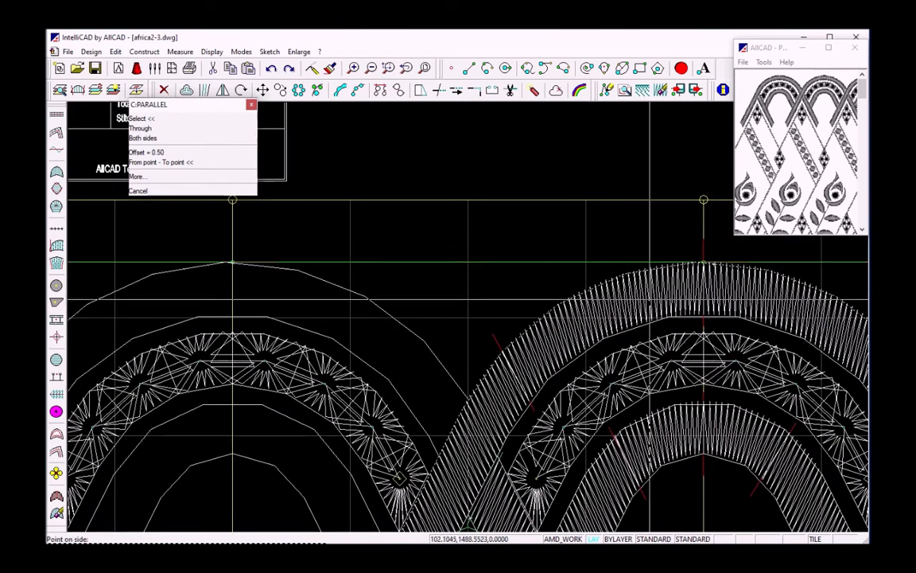
{"action": "left_click", "coordinate": [635, 302]}
{"action": "key", "text": "Escape"}
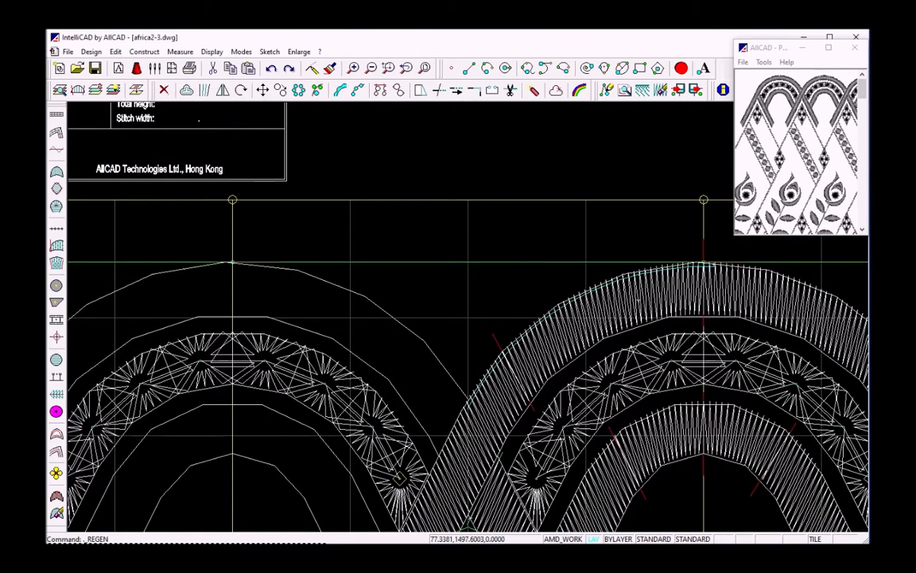
Step: Mirror a copy of the offset curve onto the neighbouring arch, about the vertical line through the valley
{"action": "left_click", "coordinate": [224, 91]}
{"action": "left_click", "coordinate": [549, 316]}
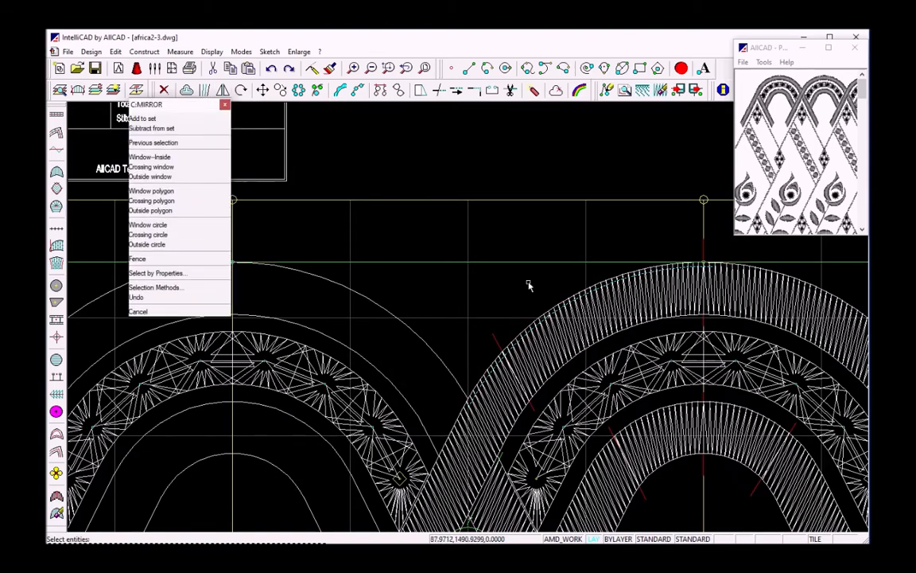
{"action": "right_click", "coordinate": [515, 263]}
{"action": "left_click", "coordinate": [468, 292]}
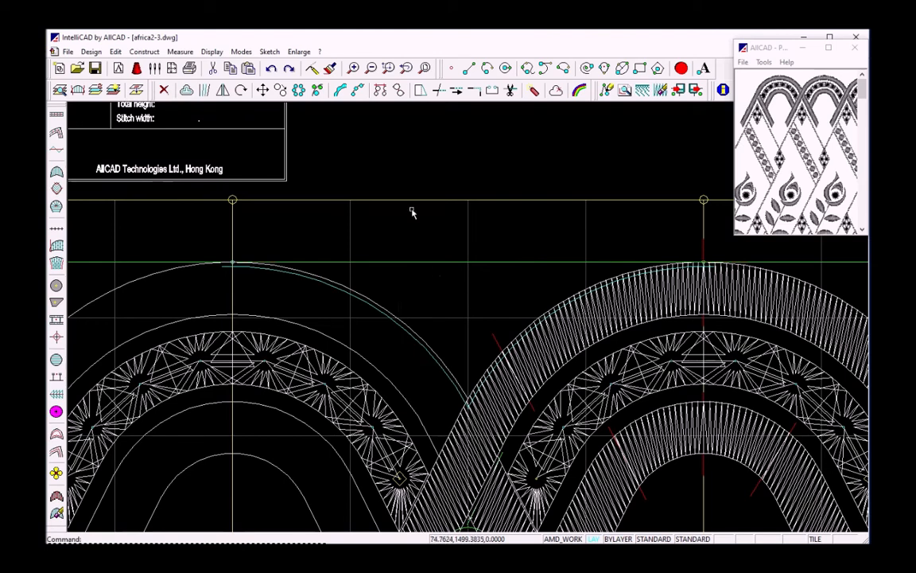
Step: Draw a three-sided polyline above the top border, running from one arch peak up, across and down to the next peak
{"action": "left_click", "coordinate": [563, 69]}
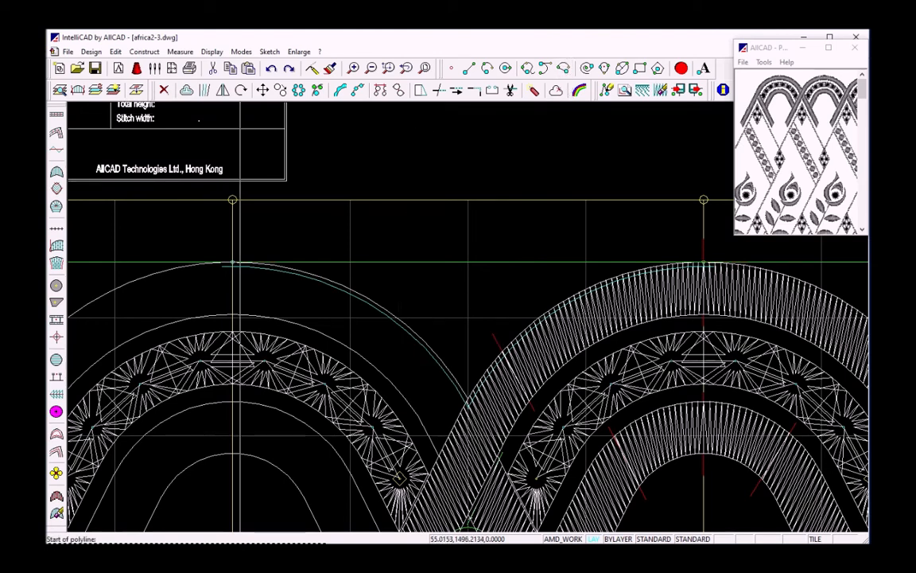
{"action": "left_click", "coordinate": [226, 272]}
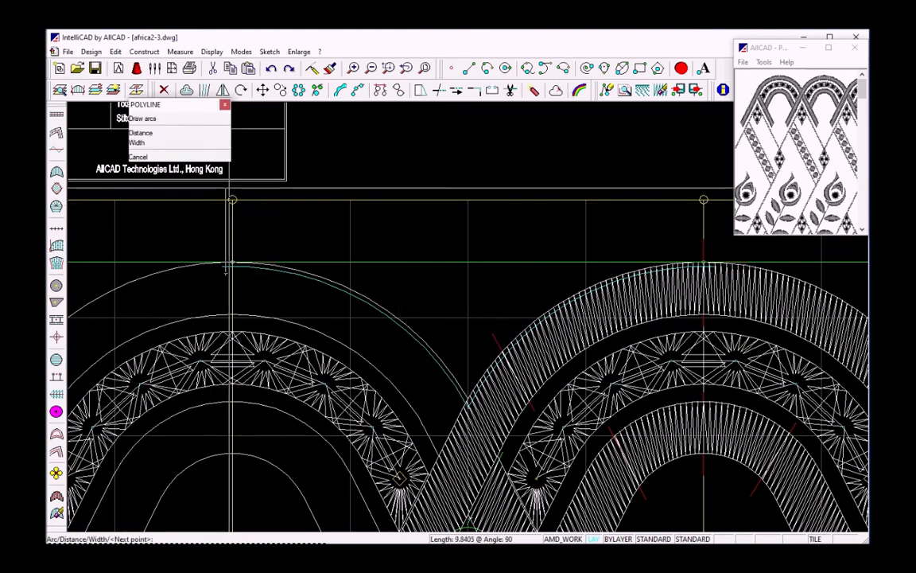
{"action": "left_click", "coordinate": [227, 188]}
{"action": "left_click", "coordinate": [707, 206]}
{"action": "left_click", "coordinate": [708, 272]}
{"action": "right_click", "coordinate": [650, 148]}
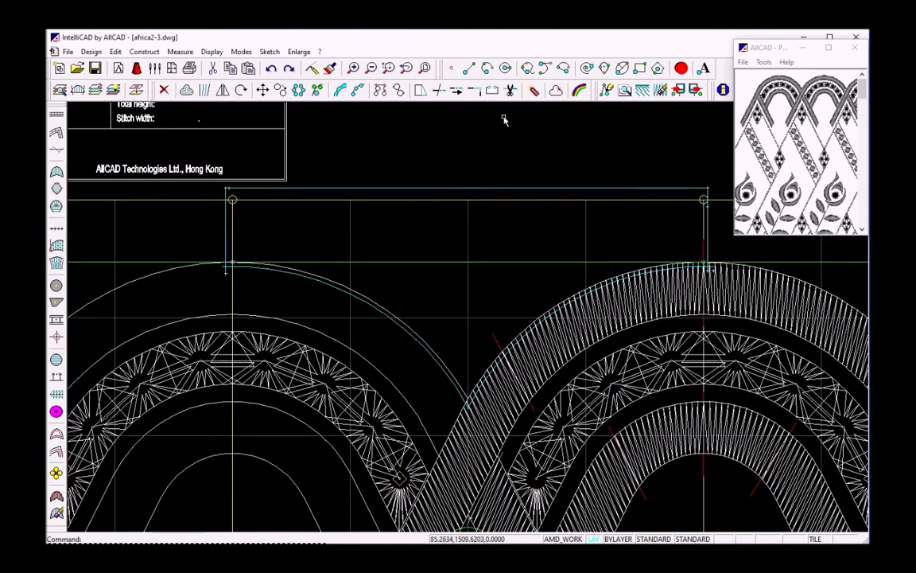
Step: Join the polyline and the two offset curves into one closed outline and put it on the layer 2 - Mask
{"action": "left_click", "coordinate": [474, 92]}
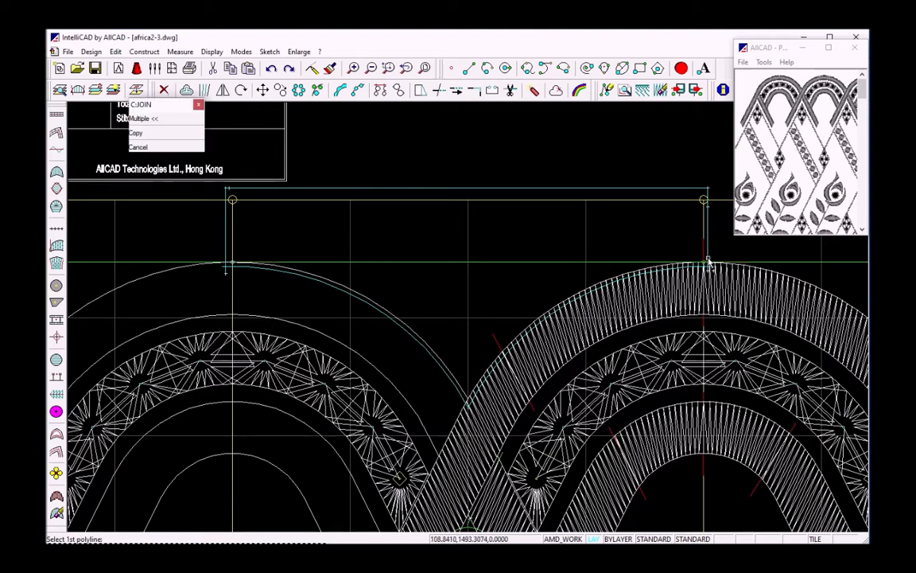
{"action": "left_click", "coordinate": [707, 266]}
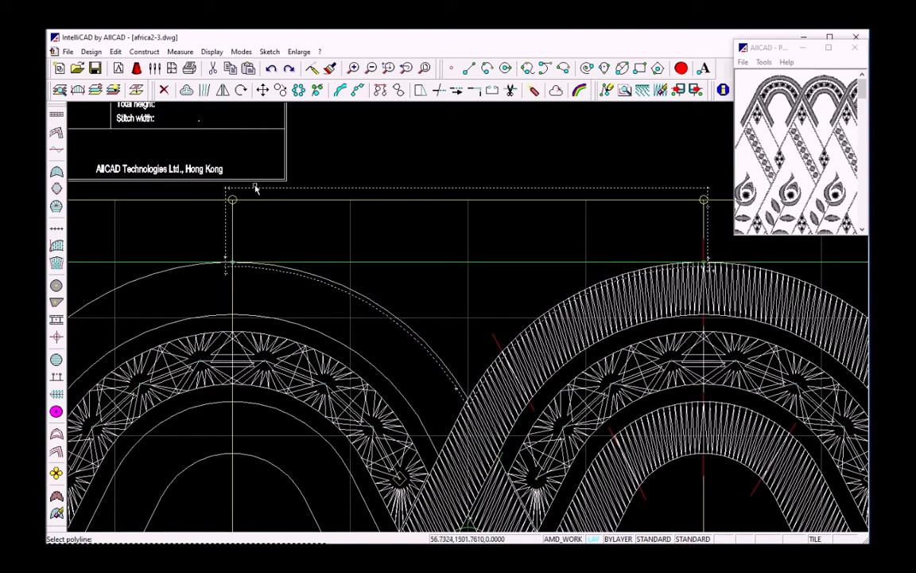
{"action": "right_click", "coordinate": [311, 221]}
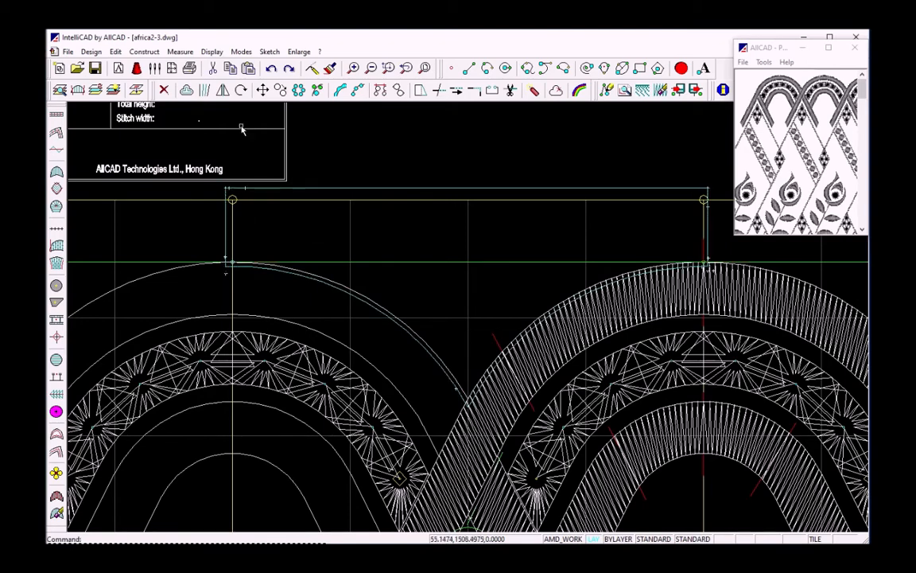
{"action": "left_click", "coordinate": [136, 89]}
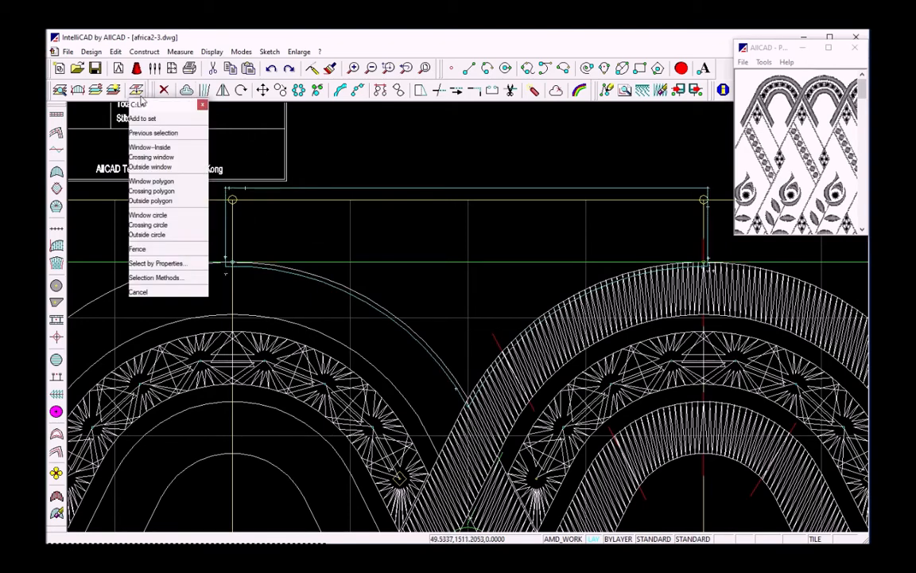
{"action": "left_click", "coordinate": [304, 191]}
{"action": "right_click", "coordinate": [345, 159]}
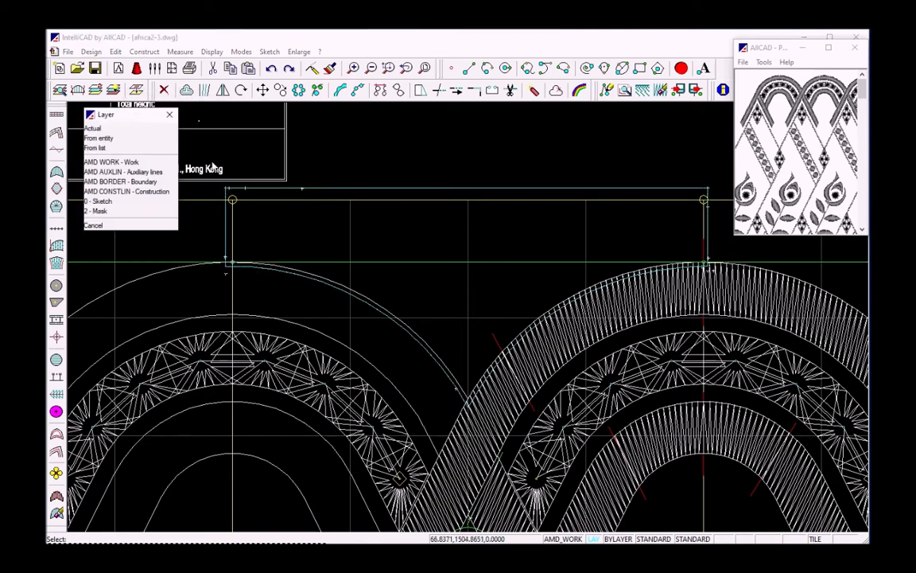
{"action": "left_click", "coordinate": [132, 214]}
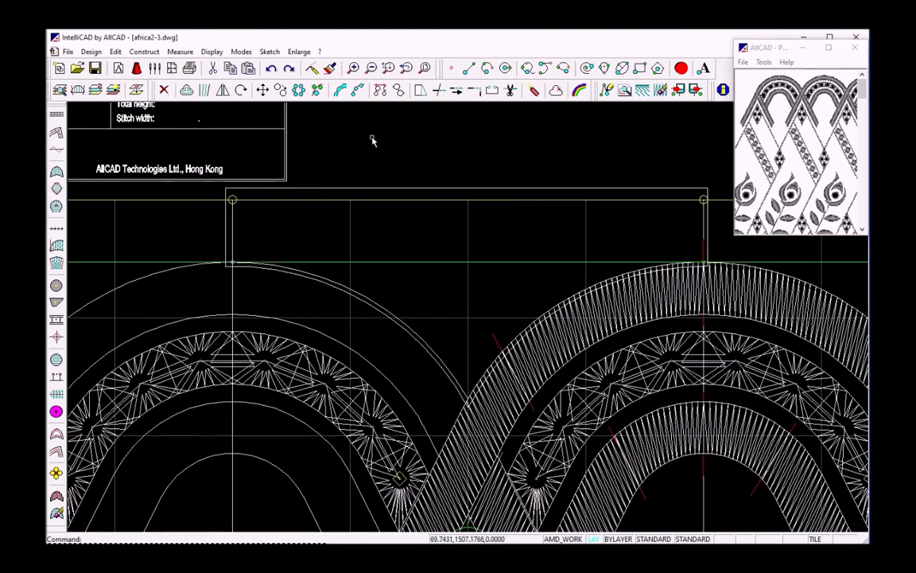
Step: Mirror a copy of the mask outline to the bottom border, about the horizontal line halfway down the design
{"action": "left_click", "coordinate": [223, 90]}
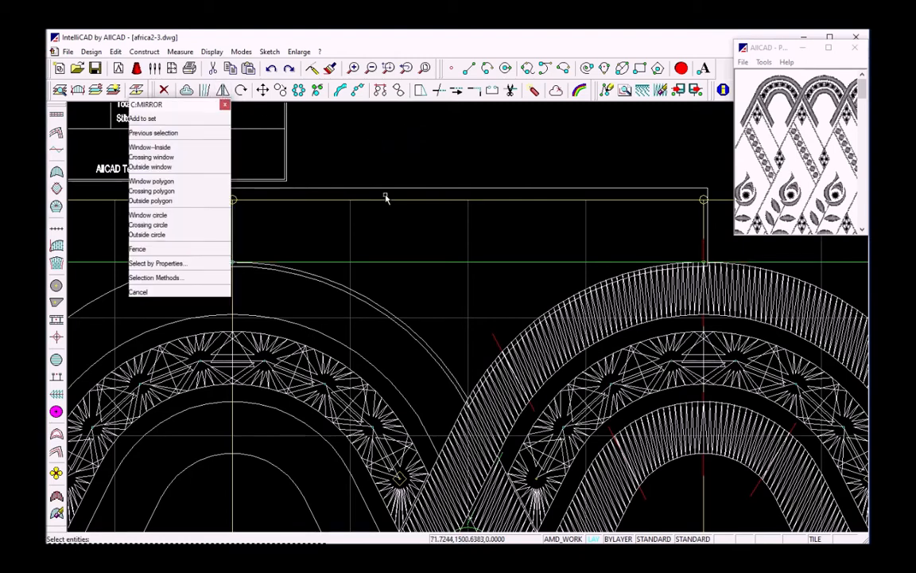
{"action": "right_click", "coordinate": [408, 151]}
{"action": "scroll", "coordinate": [490, 240], "scroll_direction": "down", "scroll_amount": 9}
{"action": "middle_click_drag", "start_coordinate": [436, 455], "coordinate": [445, 347]}
{"action": "middle_click_drag", "start_coordinate": [446, 527], "coordinate": [451, 246]}
{"action": "middle_click_drag", "start_coordinate": [448, 414], "coordinate": [451, 215]}
{"action": "middle_click_drag", "start_coordinate": [414, 420], "coordinate": [401, 276]}
{"action": "middle_click_drag", "start_coordinate": [396, 392], "coordinate": [413, 325]}
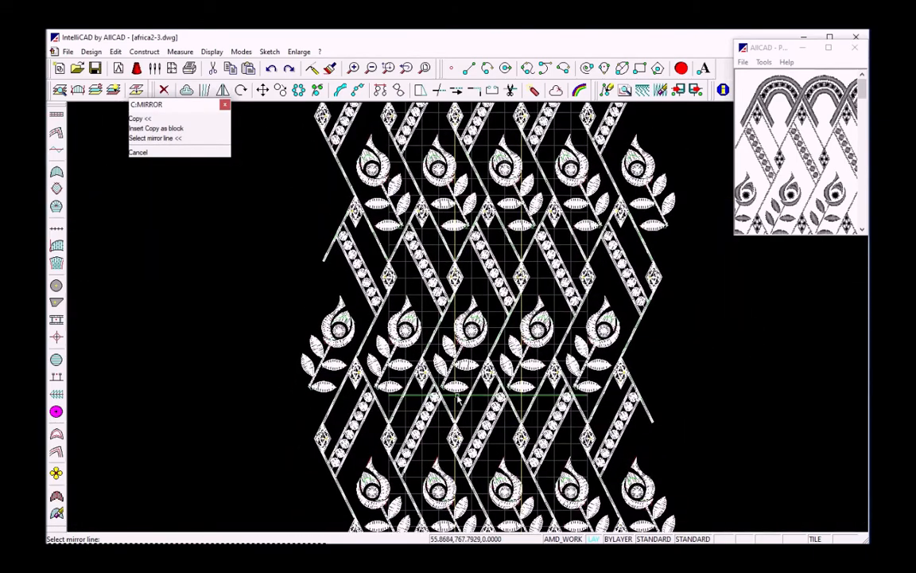
{"action": "key", "text": "Escape"}
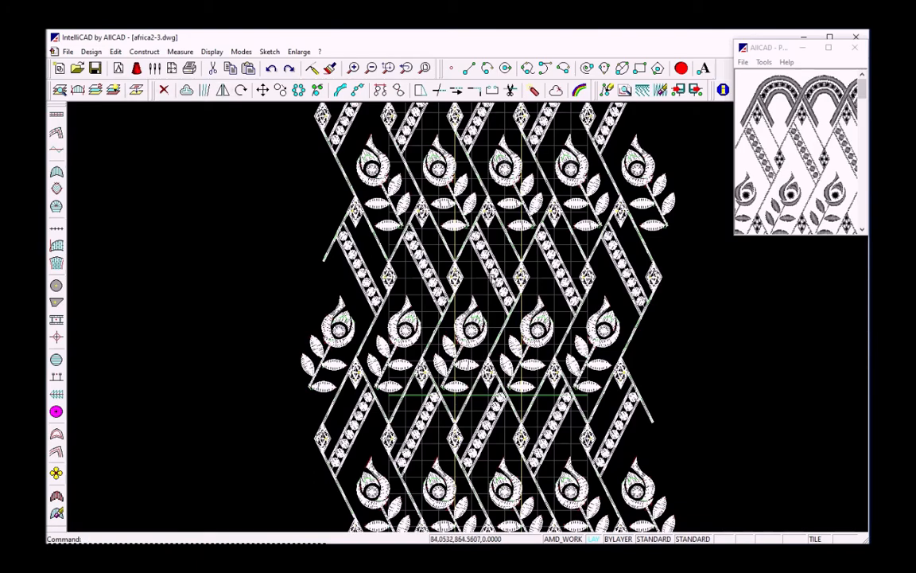
Step: Stretch the outer edge of the bottom mask straight down by about 41 units, using orthogonal mode
{"action": "scroll", "coordinate": [469, 350], "scroll_direction": "down", "scroll_amount": 5}
{"action": "scroll", "coordinate": [483, 353], "scroll_direction": "up", "scroll_amount": 3}
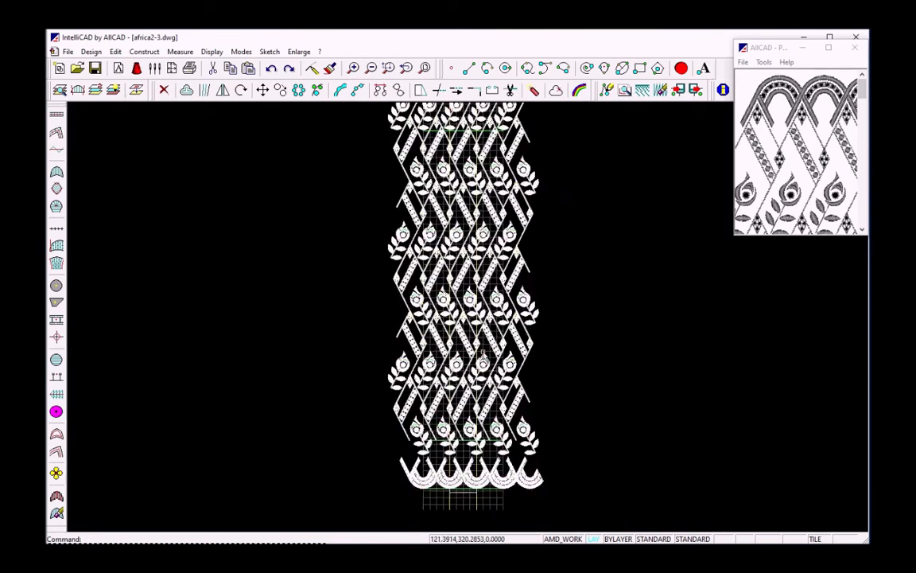
{"action": "scroll", "coordinate": [493, 366], "scroll_direction": "up", "scroll_amount": 4}
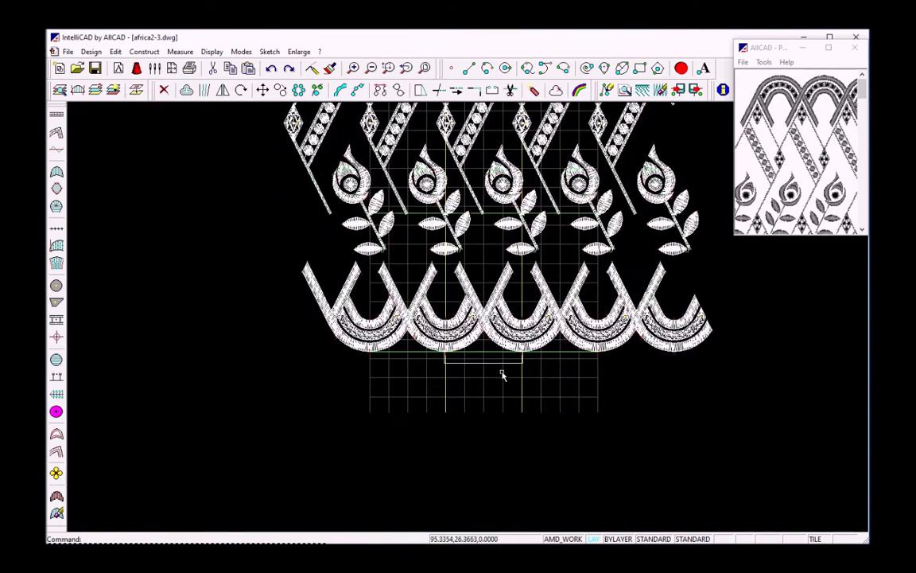
{"action": "left_click", "coordinate": [420, 91]}
{"action": "left_click", "coordinate": [534, 360]}
{"action": "left_click", "coordinate": [430, 413]}
{"action": "right_click", "coordinate": [486, 414]}
{"action": "left_click", "coordinate": [481, 362]}
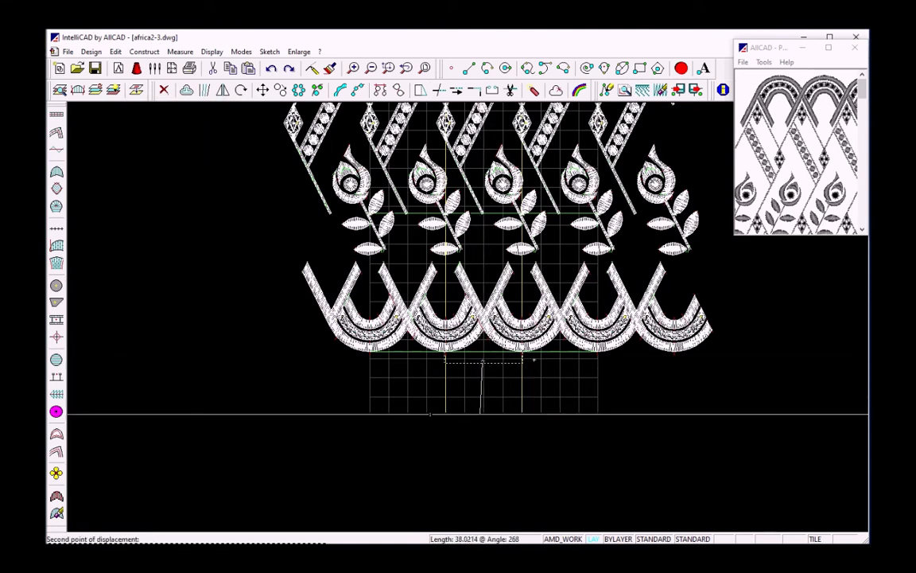
{"action": "key", "text": "F8"}
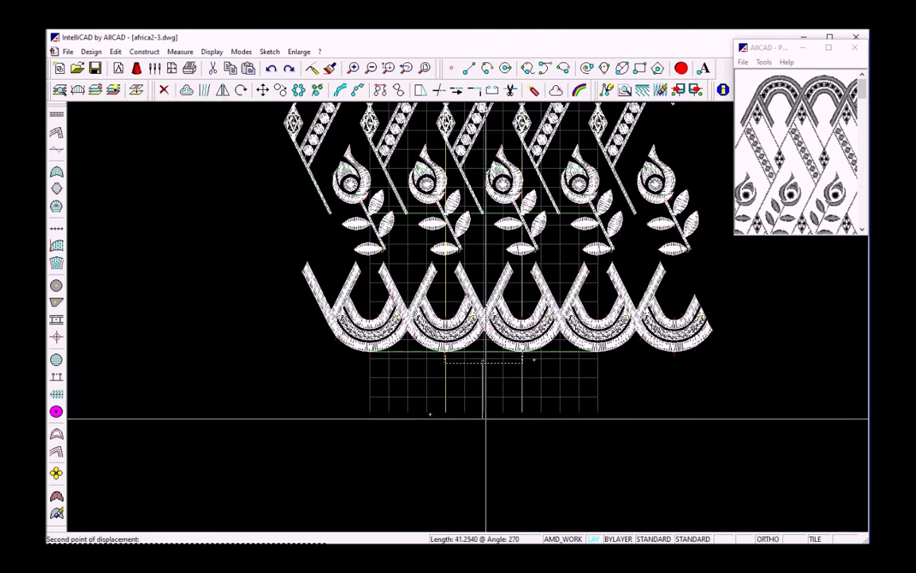
{"action": "left_click", "coordinate": [483, 420]}
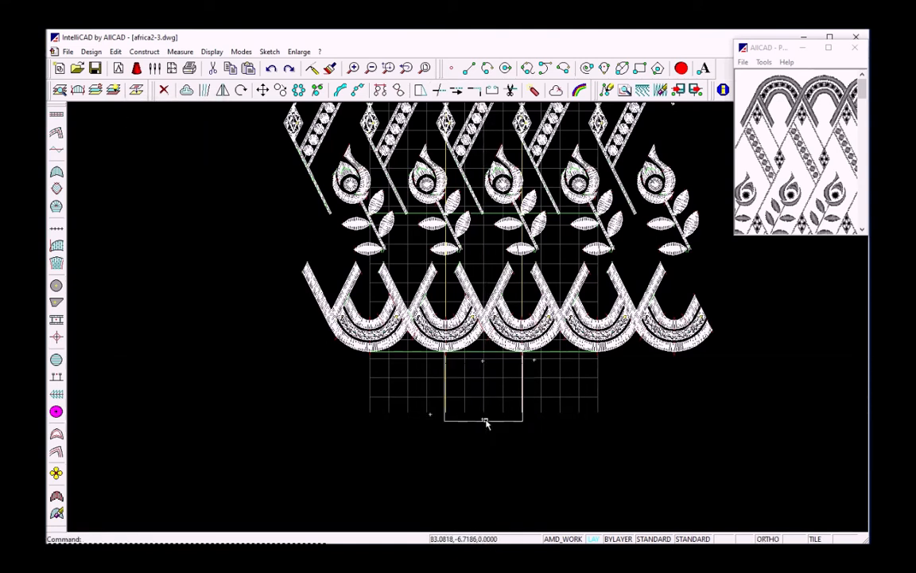
Step: Show the whole design, regenerate its stitch preview with the masks, and enlarge the ProView window
{"action": "left_click", "coordinate": [426, 69]}
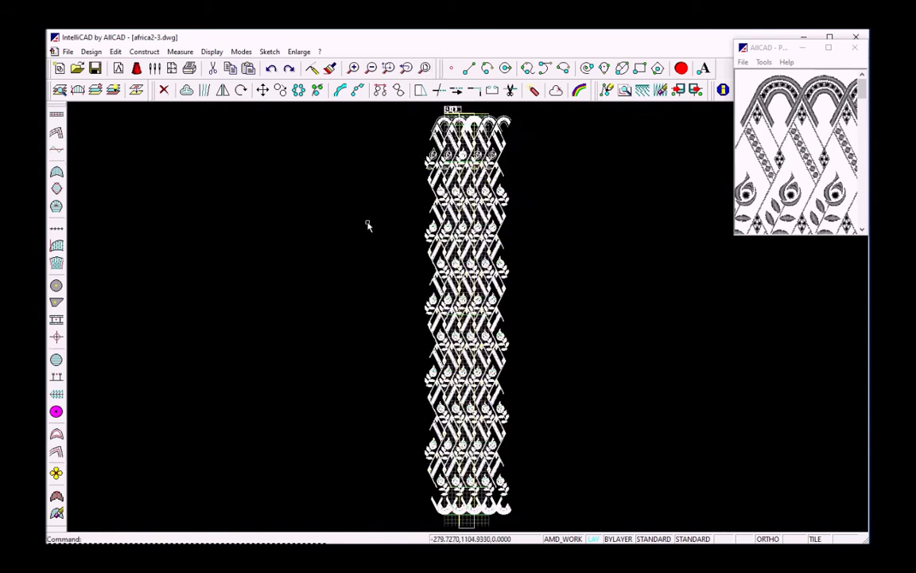
{"action": "left_click", "coordinate": [331, 69]}
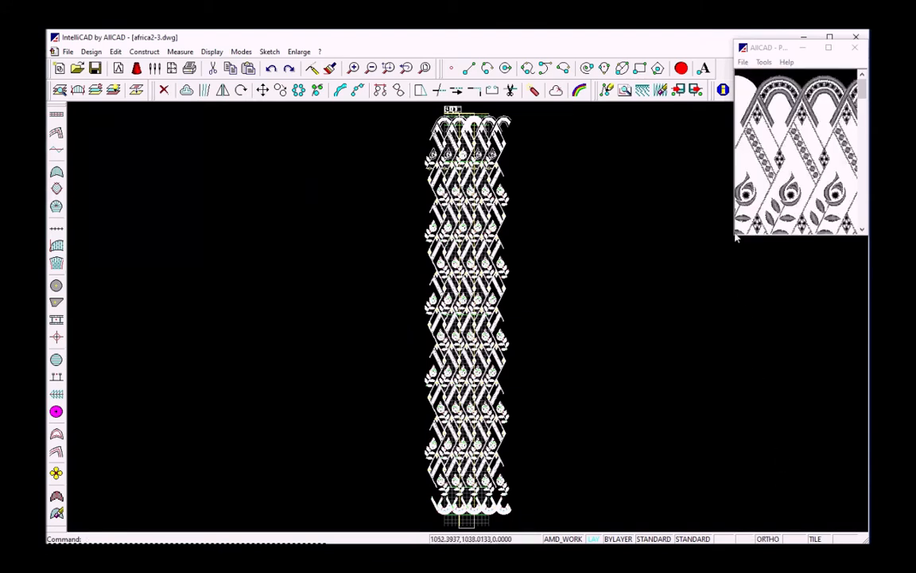
{"action": "left_click_drag", "start_coordinate": [729, 224], "coordinate": [228, 339]}
{"action": "left_click_drag", "start_coordinate": [381, 236], "coordinate": [388, 494]}
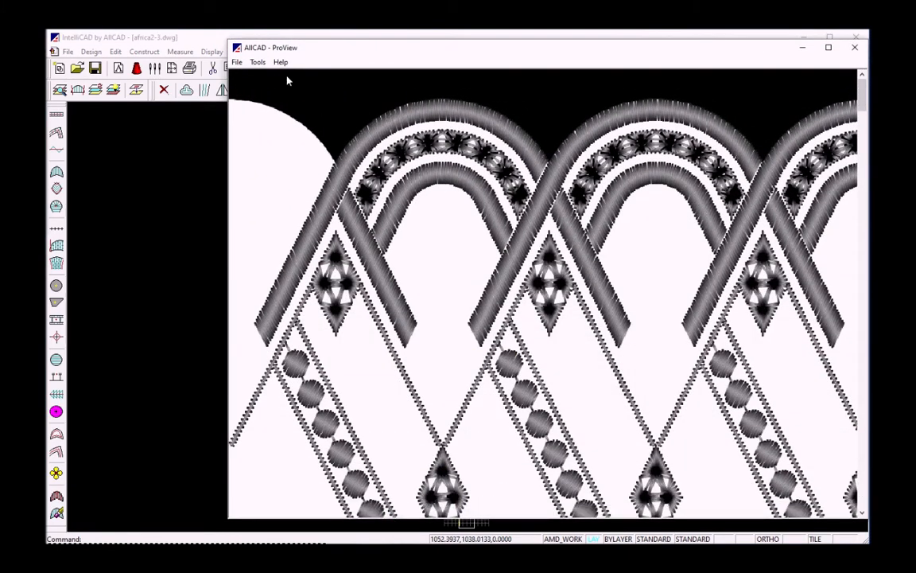
Step: Set the preview to 9 repeats at a quality of 200 DPI
{"action": "left_click", "coordinate": [257, 63]}
{"action": "left_click", "coordinate": [277, 101]}
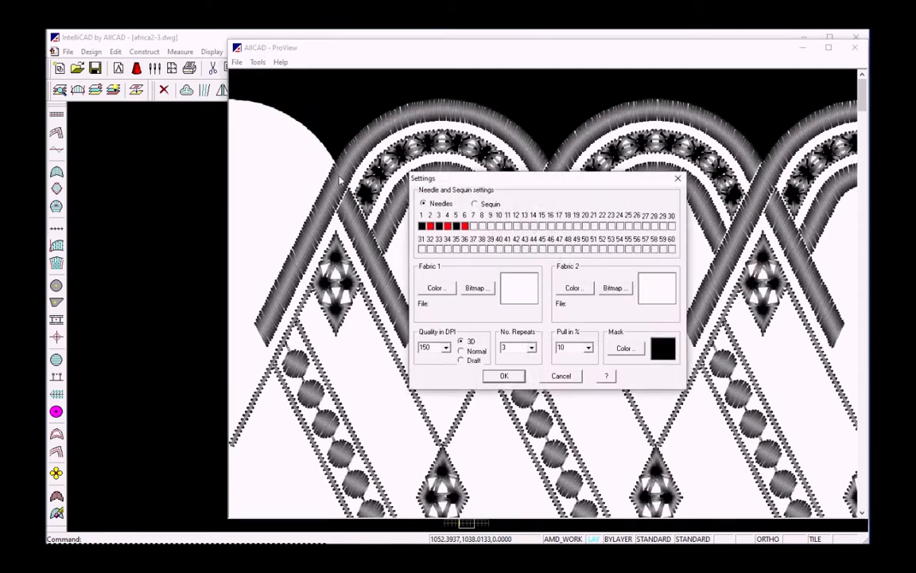
{"action": "left_click", "coordinate": [532, 351]}
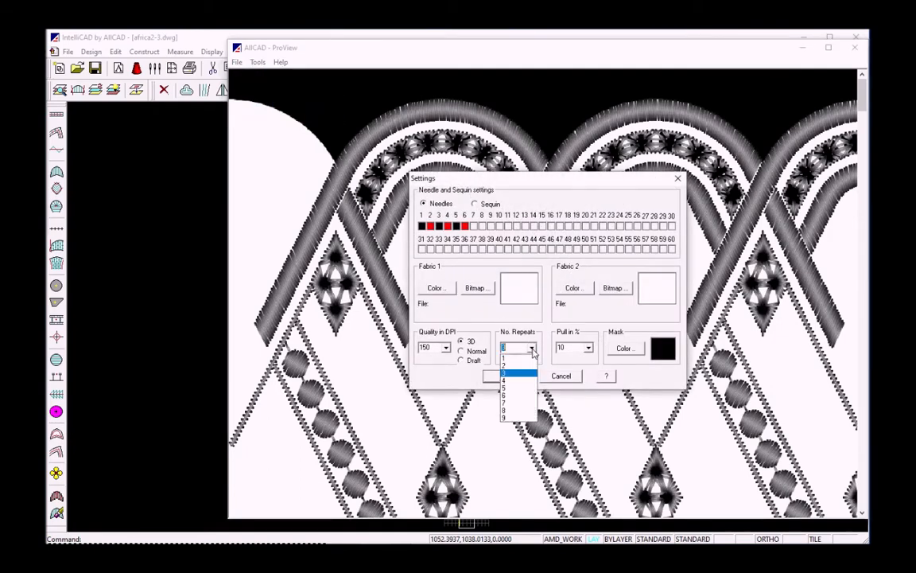
{"action": "left_click", "coordinate": [517, 416]}
{"action": "left_click", "coordinate": [447, 347]}
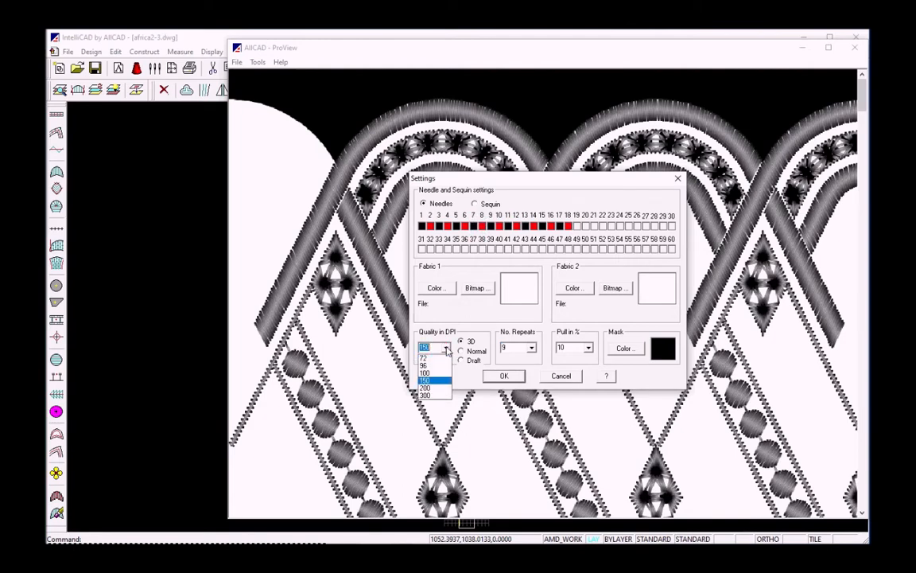
{"action": "left_click", "coordinate": [439, 388]}
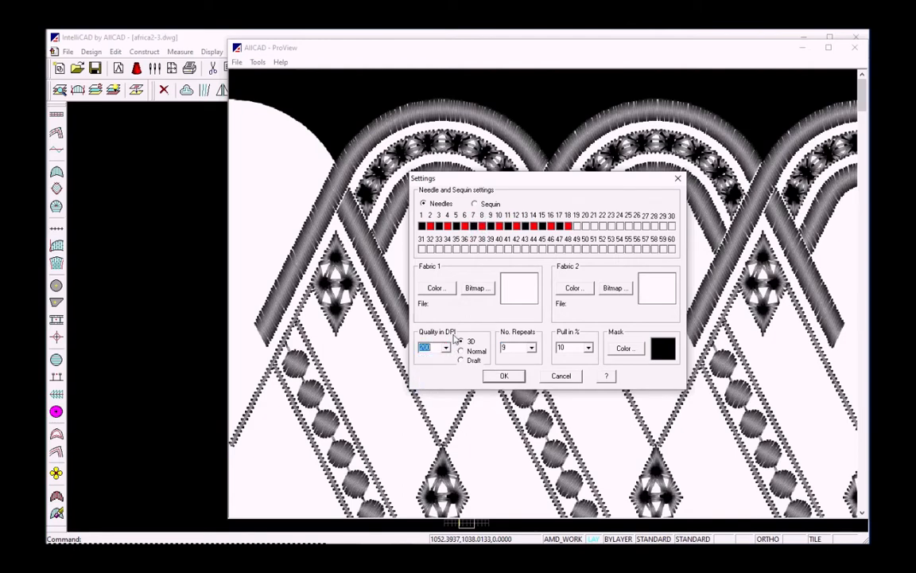
Step: Use the F2 Night.bmp image from the Cotton folder as the bitmap for Fabric 1
{"action": "left_click", "coordinate": [475, 289]}
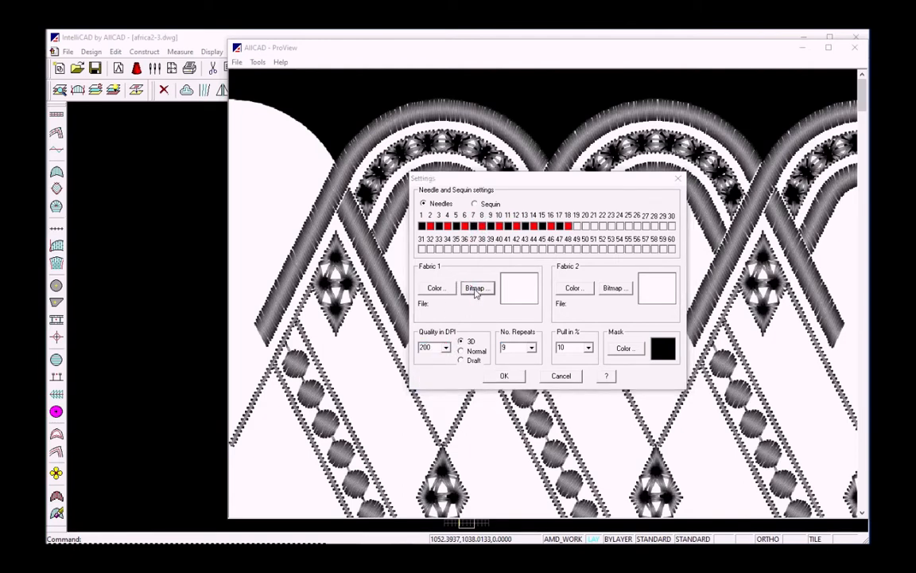
{"action": "double_click", "coordinate": [464, 257]}
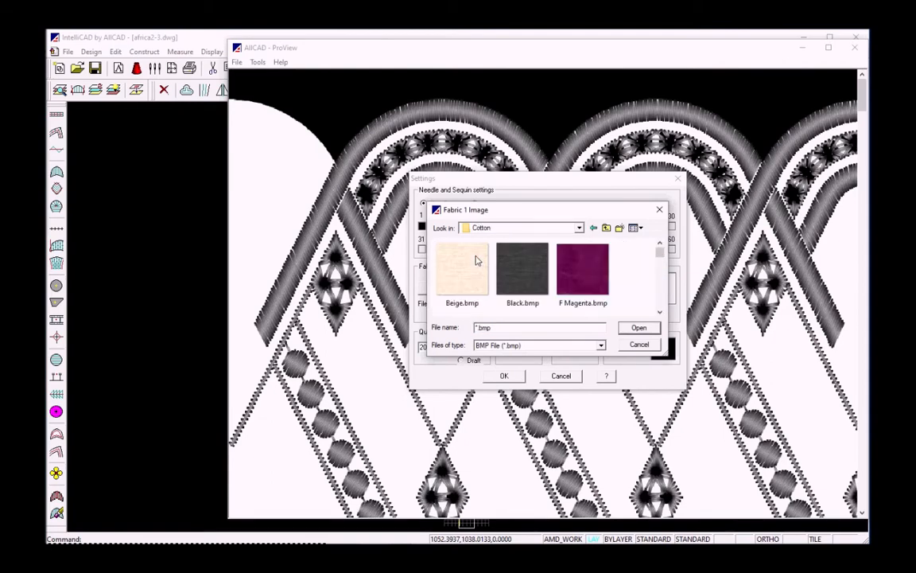
{"action": "left_click_drag", "start_coordinate": [661, 260], "coordinate": [659, 279]}
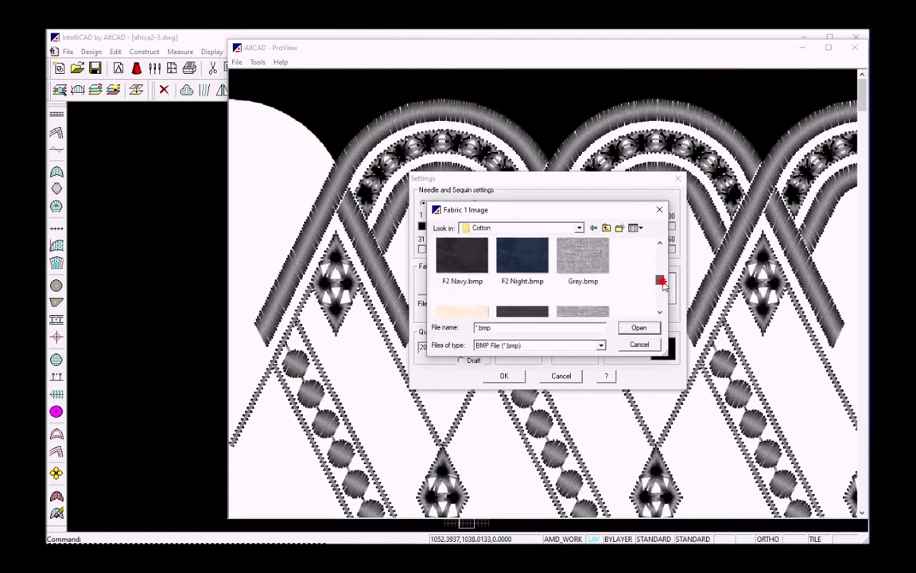
{"action": "left_click", "coordinate": [522, 262]}
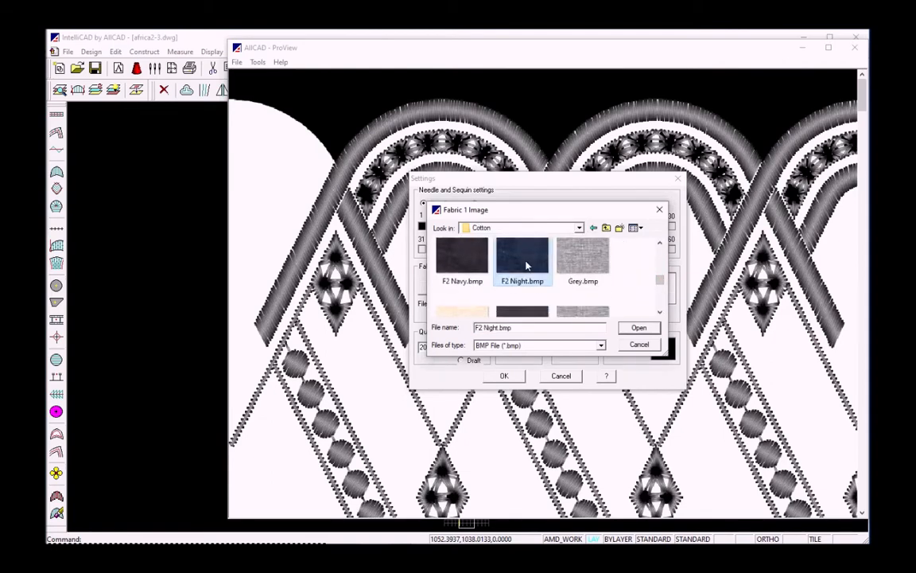
{"action": "left_click", "coordinate": [640, 329]}
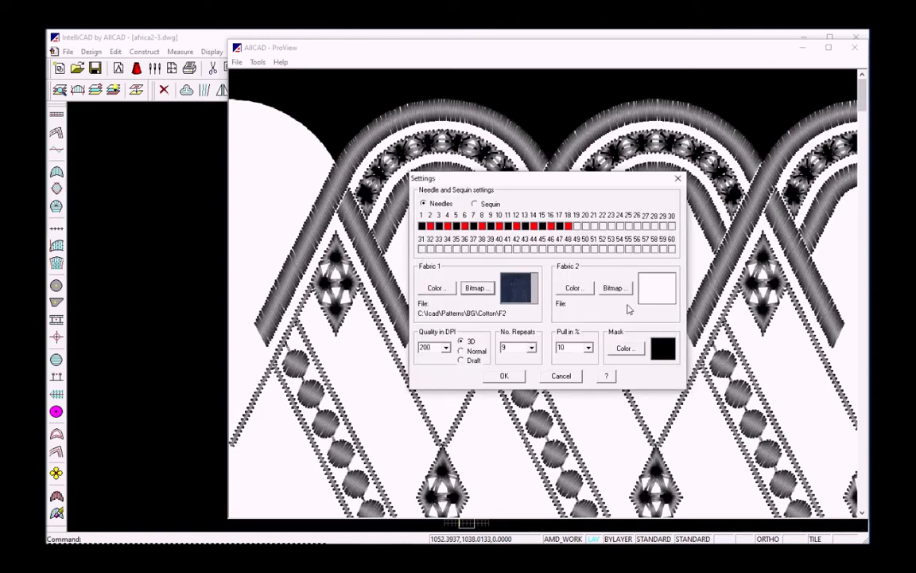
Step: Assign the Blu thread to needle 1 and apply the settings to regenerate the preview
{"action": "left_click", "coordinate": [423, 226]}
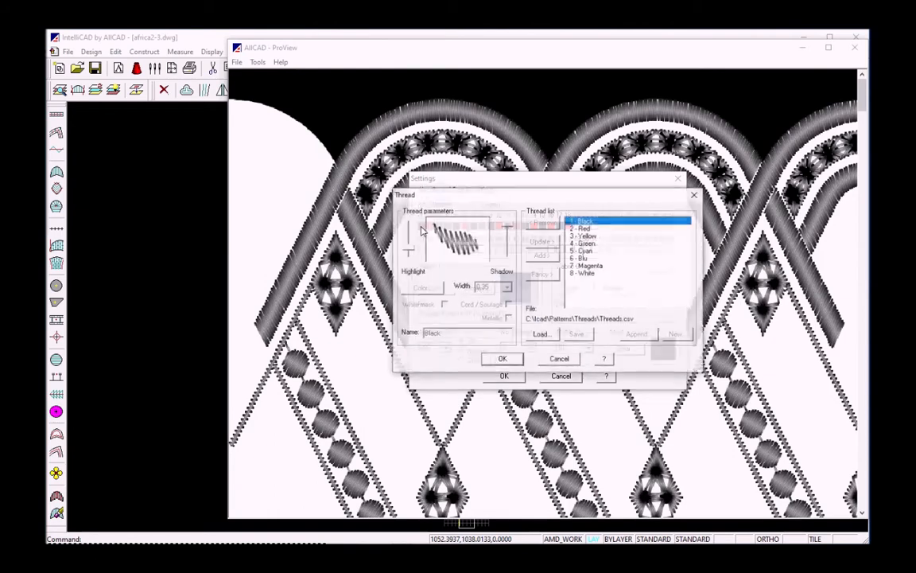
{"action": "left_click", "coordinate": [585, 260]}
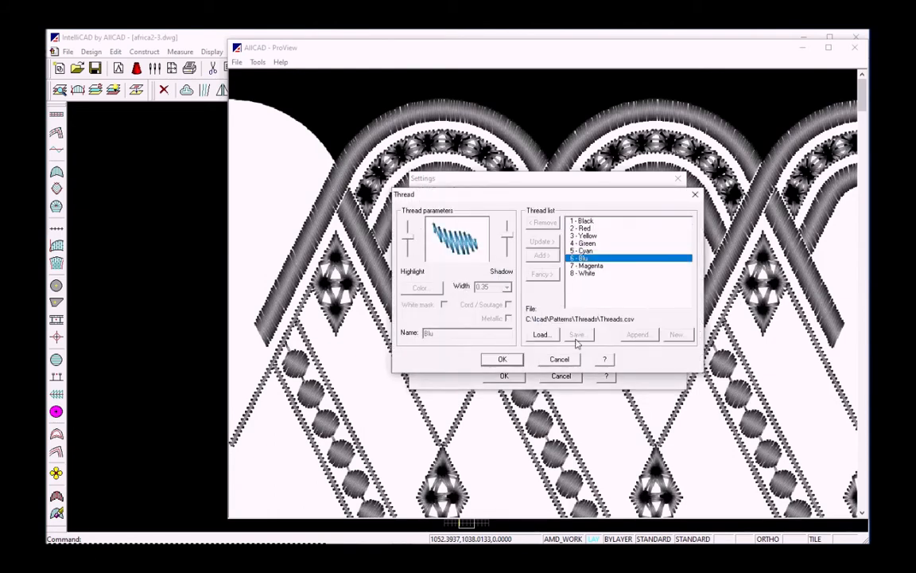
{"action": "left_click", "coordinate": [502, 360]}
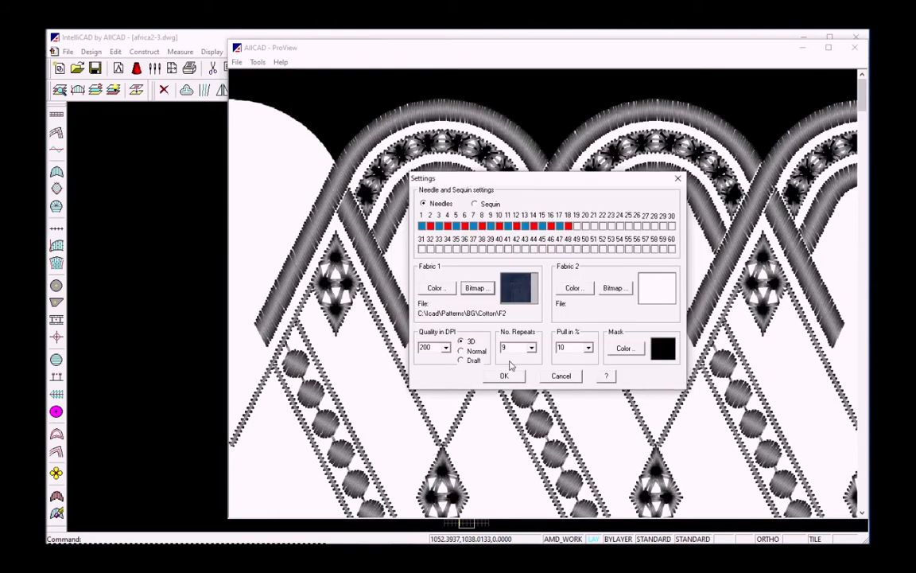
{"action": "left_click", "coordinate": [509, 376]}
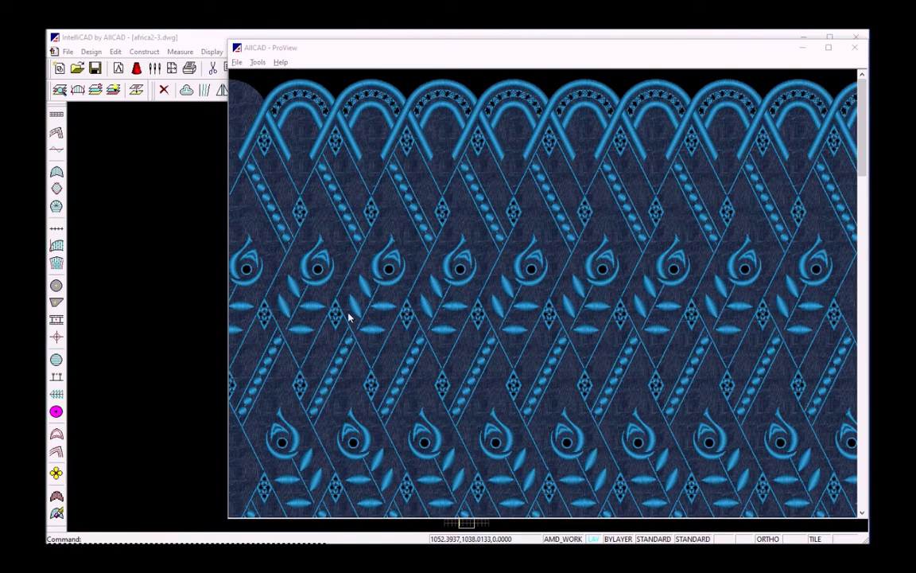
Step: Open the Setafil 120x2.CSV thread library for appending threads to the current thread list
{"action": "left_click", "coordinate": [258, 63]}
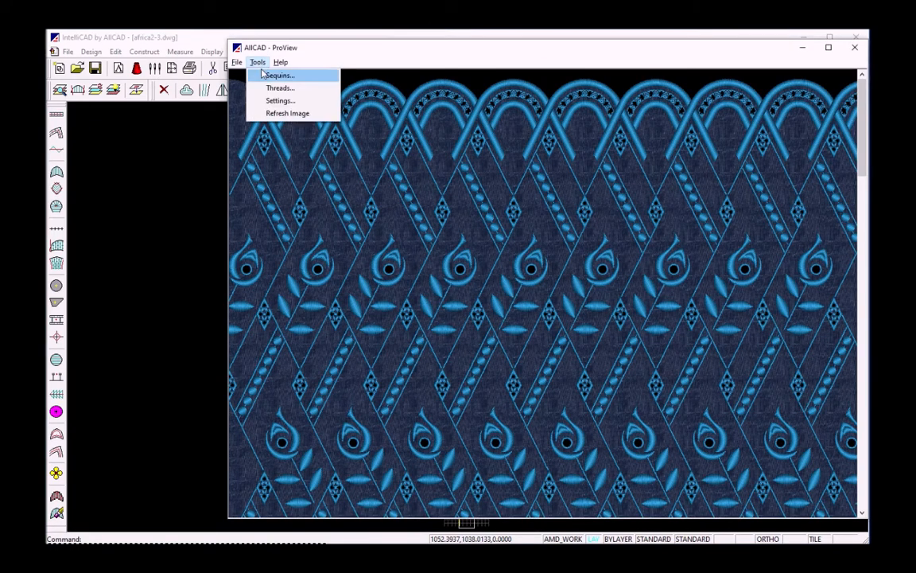
{"action": "left_click", "coordinate": [285, 91]}
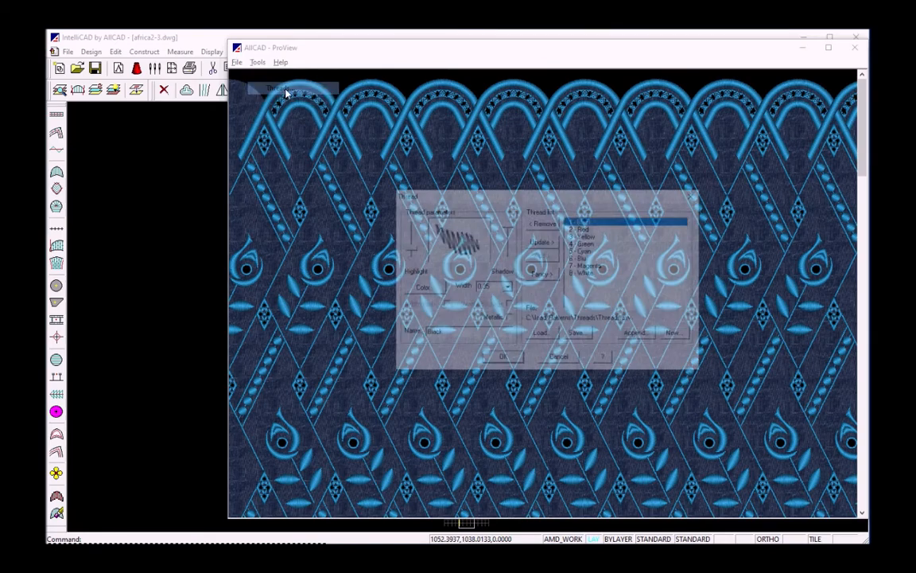
{"action": "left_click", "coordinate": [636, 334]}
{"action": "left_click_drag", "start_coordinate": [660, 260], "coordinate": [658, 270]}
{"action": "left_click", "coordinate": [512, 279]}
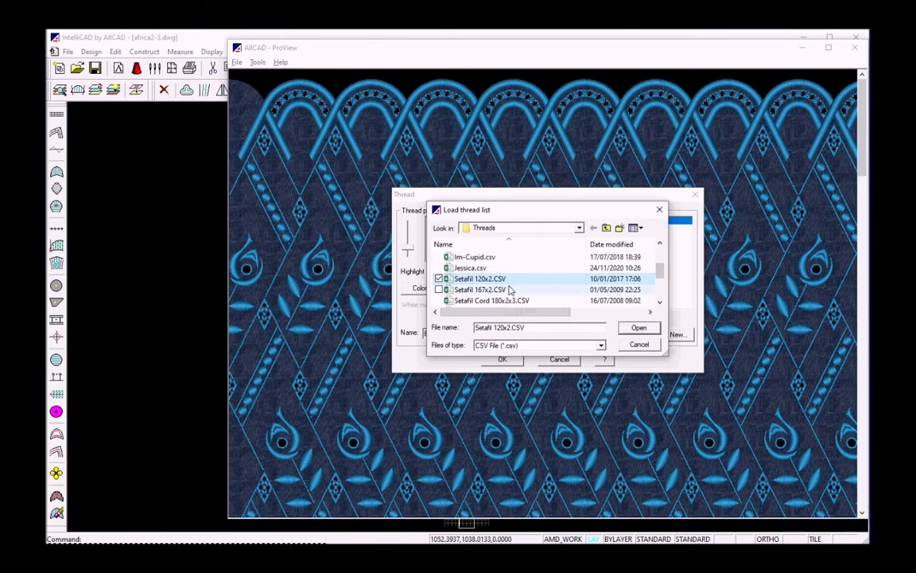
{"action": "left_click", "coordinate": [638, 328]}
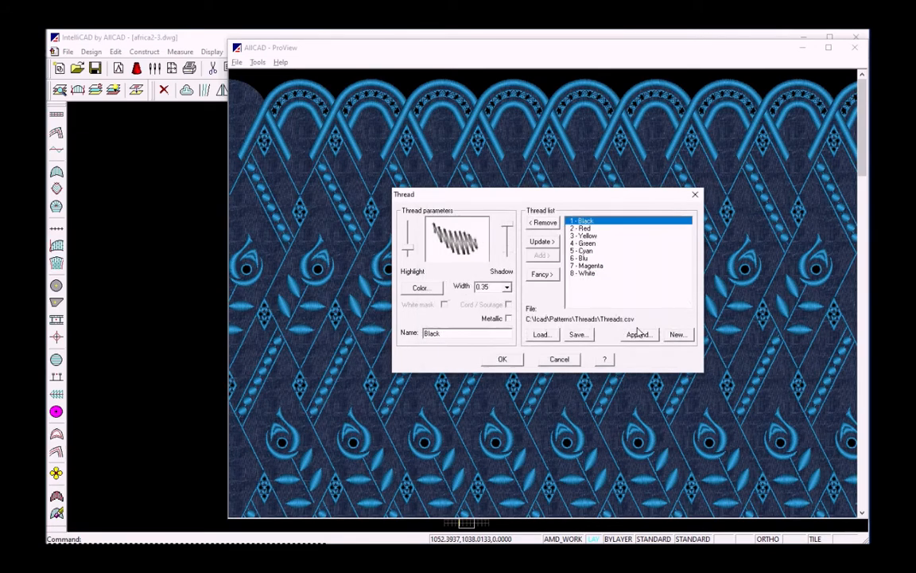
Step: Append the 10-2316 Jeans thread from the Setafil library to the thread list
{"action": "left_click_drag", "start_coordinate": [688, 227], "coordinate": [689, 261]}
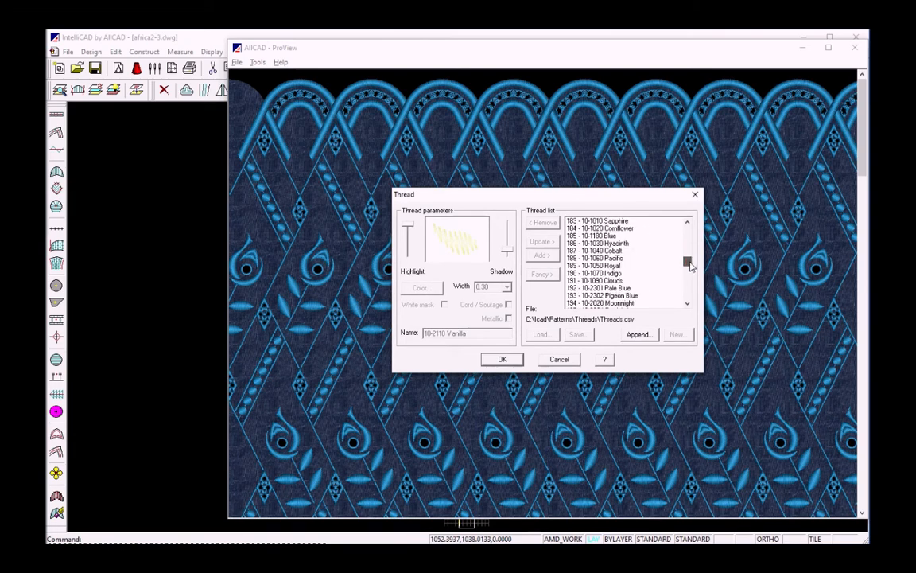
{"action": "left_click", "coordinate": [624, 287]}
{"action": "key", "text": "Down"}
{"action": "key", "text": "Down"}
{"action": "key", "text": "Down"}
{"action": "key", "text": "Down"}
{"action": "key", "text": "Down"}
{"action": "key", "text": "Down"}
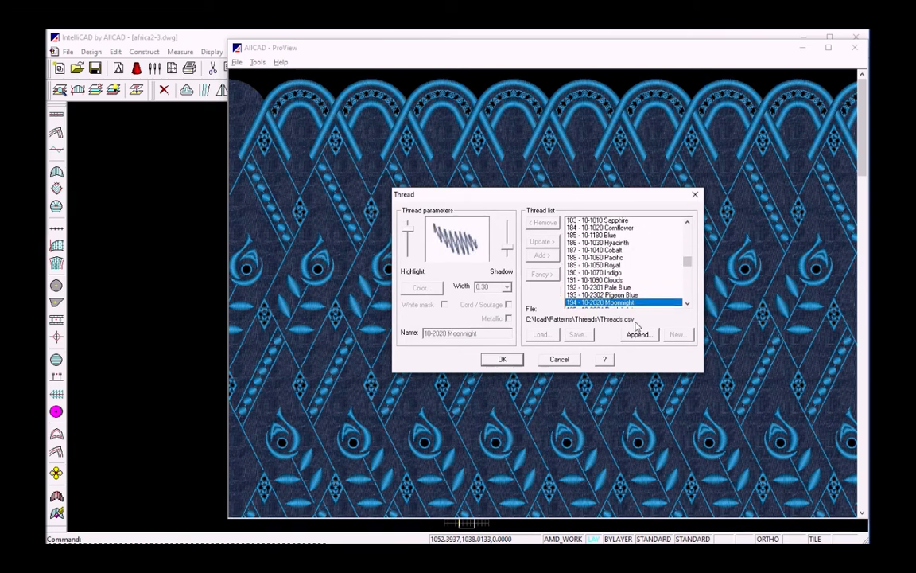
{"action": "key", "text": "Down"}
{"action": "key", "text": "Down"}
{"action": "key", "text": "Down"}
{"action": "key", "text": "Down"}
{"action": "key", "text": "Down"}
{"action": "key", "text": "Down"}
{"action": "key", "text": "Down"}
{"action": "key", "text": "Down"}
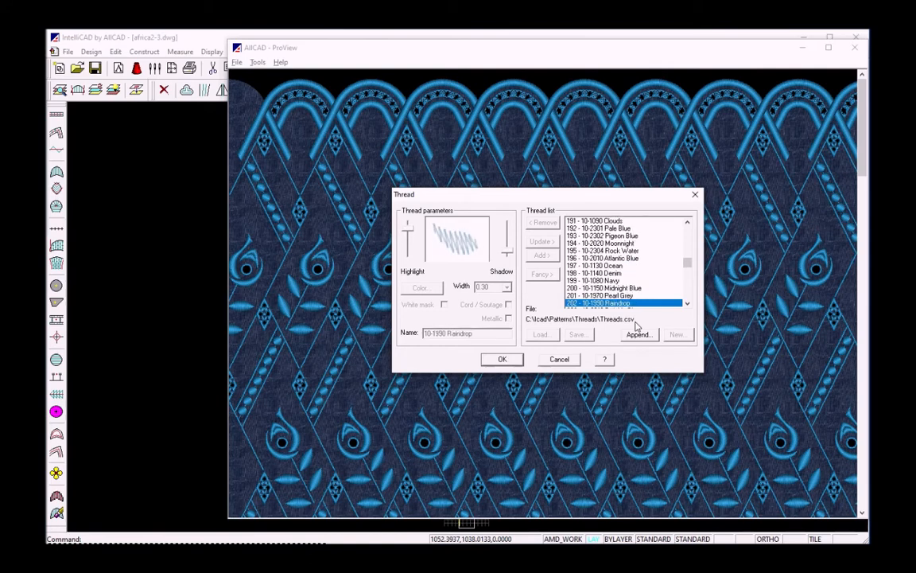
{"action": "key", "text": "Down"}
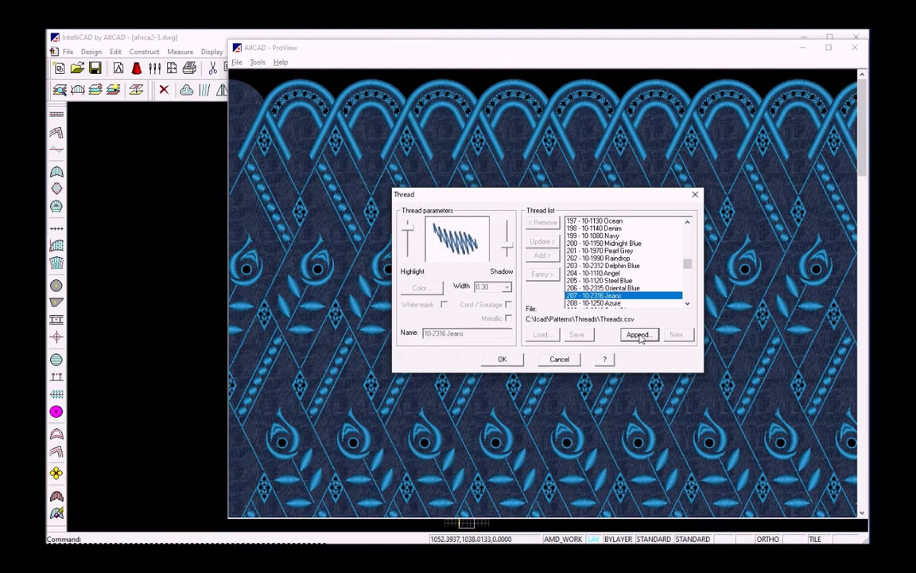
Step: Append the 10-2207 Raspberry thread from the Setafil library to the thread list
{"action": "left_click_drag", "start_coordinate": [687, 267], "coordinate": [689, 251]}
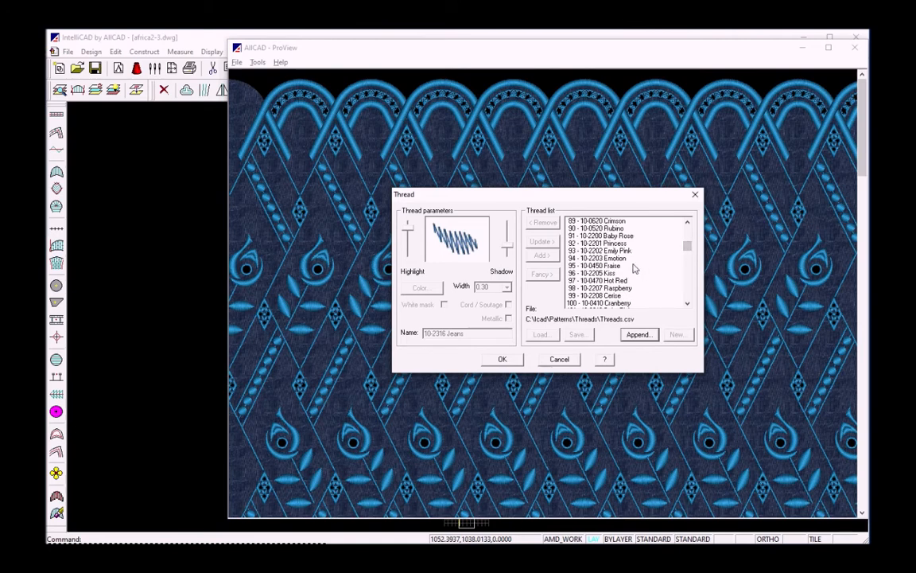
{"action": "left_click", "coordinate": [632, 265]}
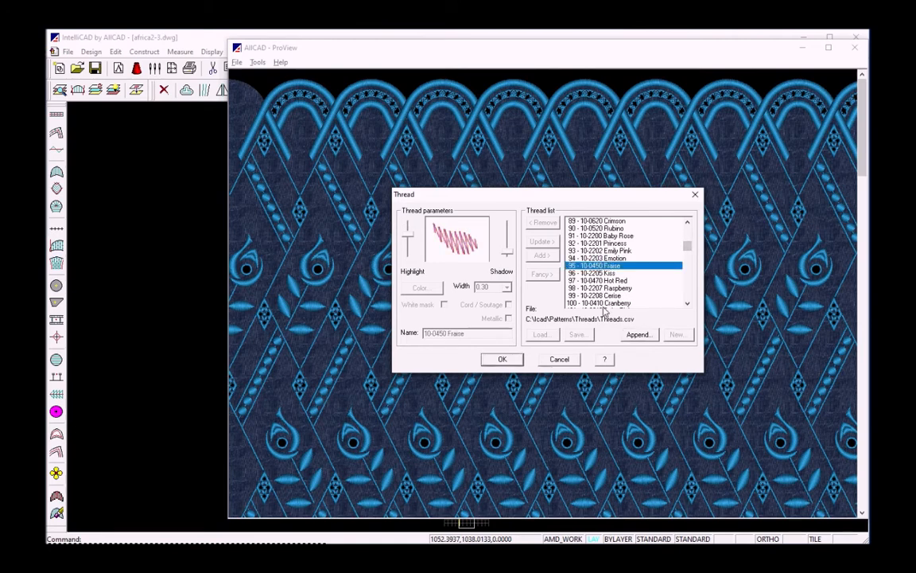
{"action": "key", "text": "Down"}
{"action": "key", "text": "Down"}
{"action": "key", "text": "Down"}
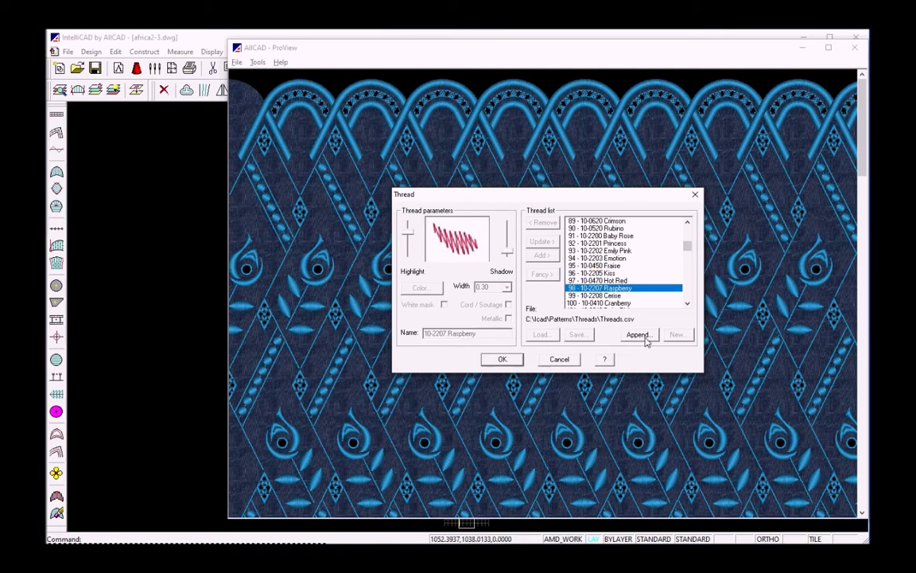
{"action": "left_click", "coordinate": [647, 339]}
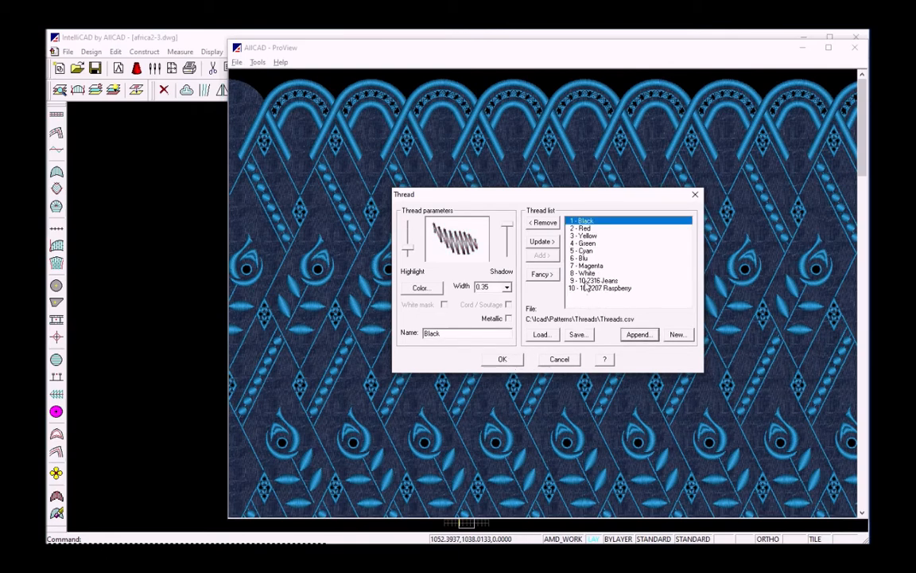
Step: Set the 10-2316 Jeans thread's width to 0.35 and adjust its highlight
{"action": "left_click", "coordinate": [588, 281]}
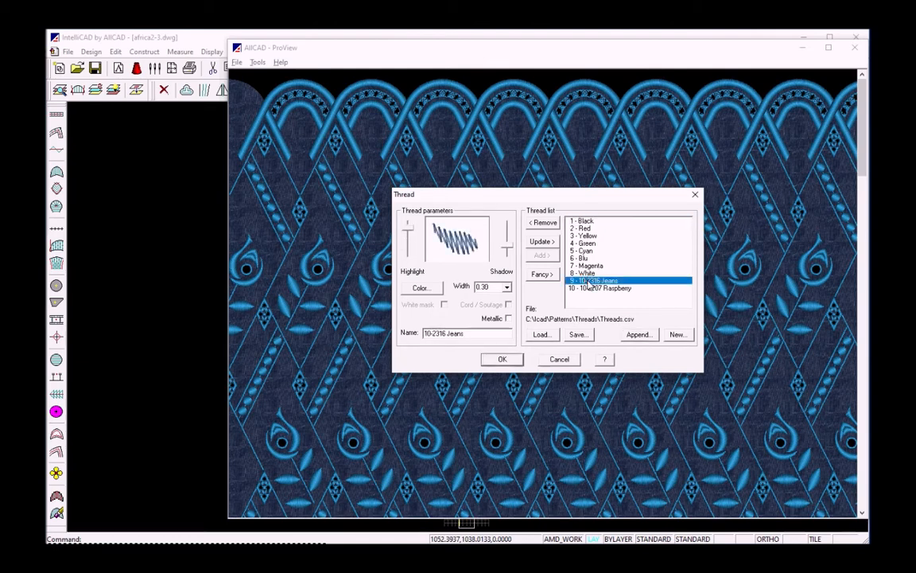
{"action": "left_click", "coordinate": [507, 289]}
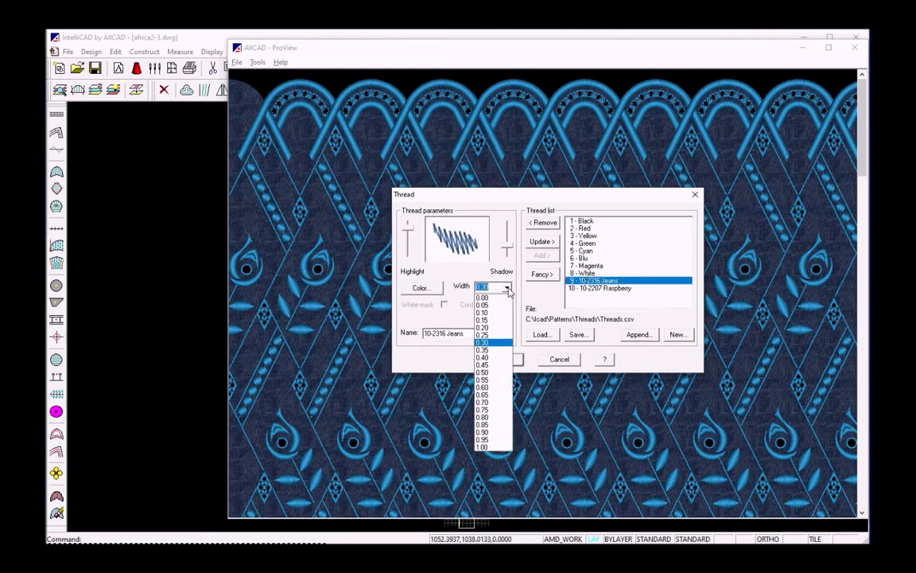
{"action": "left_click", "coordinate": [491, 351]}
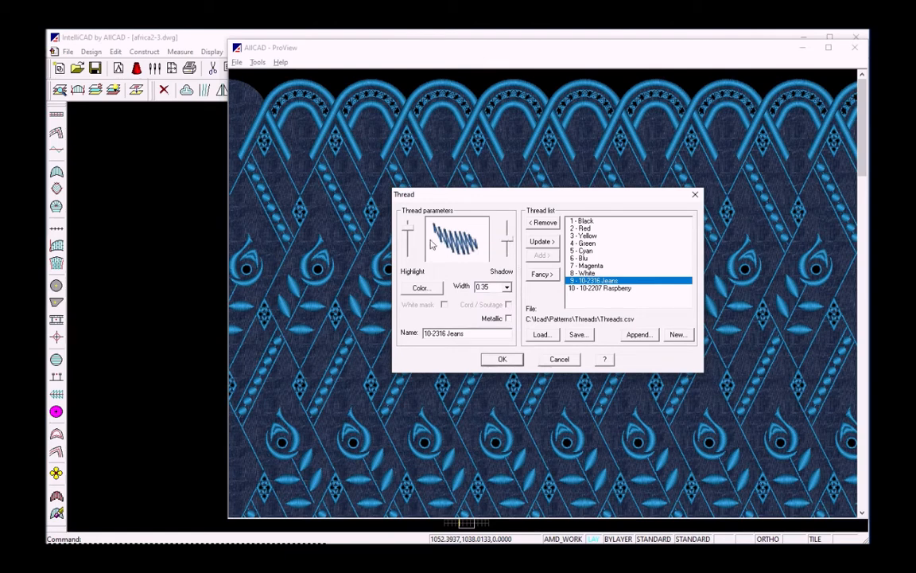
{"action": "left_click_drag", "start_coordinate": [408, 229], "coordinate": [408, 236]}
Step: Change the 10-2207 Raspberry thread's width, update it in the thread list, and accept the thread changes
{"action": "left_click", "coordinate": [589, 289]}
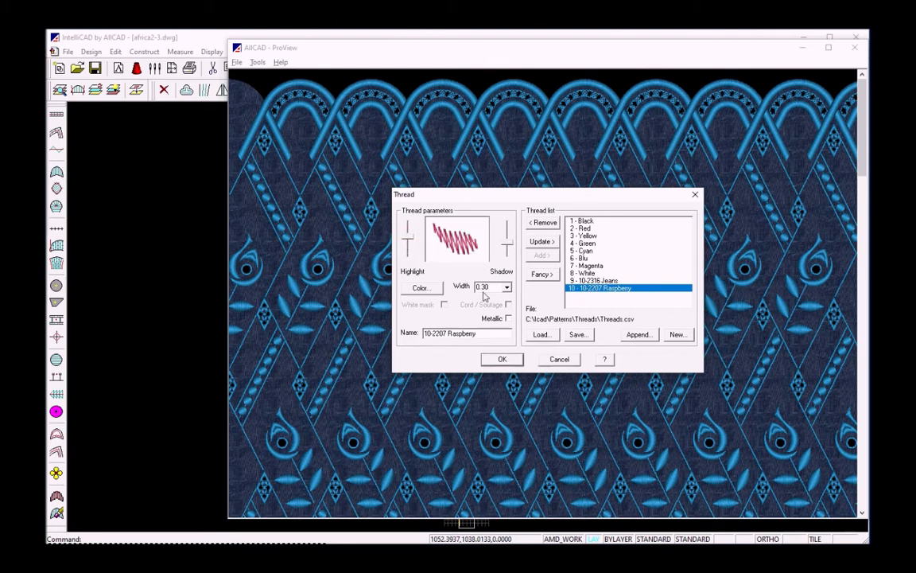
{"action": "left_click", "coordinate": [507, 287]}
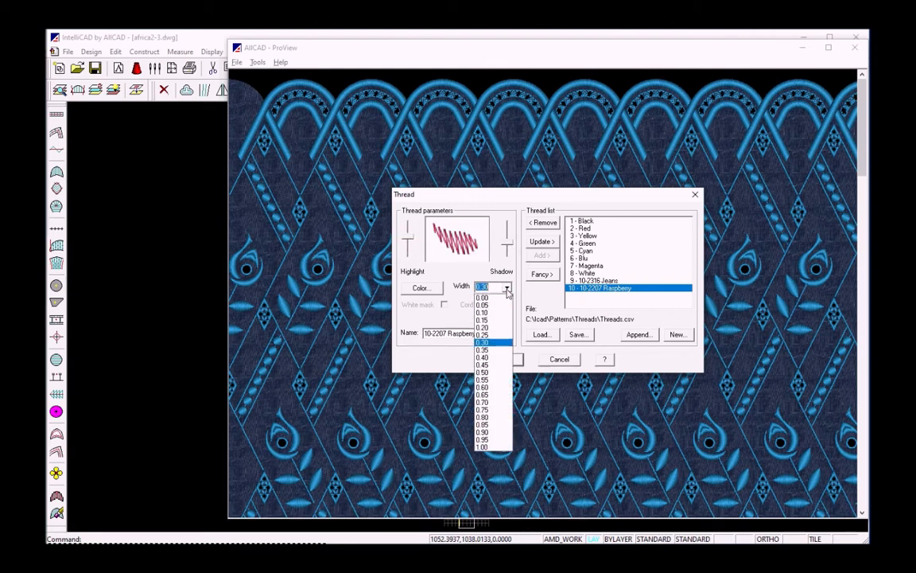
{"action": "left_click", "coordinate": [502, 355]}
{"action": "left_click", "coordinate": [542, 241]}
{"action": "left_click", "coordinate": [506, 360]}
Step: Assign the 10-2316 Jeans thread to needle 1 and regenerate the preview
{"action": "left_click", "coordinate": [258, 62]}
{"action": "left_click", "coordinate": [279, 101]}
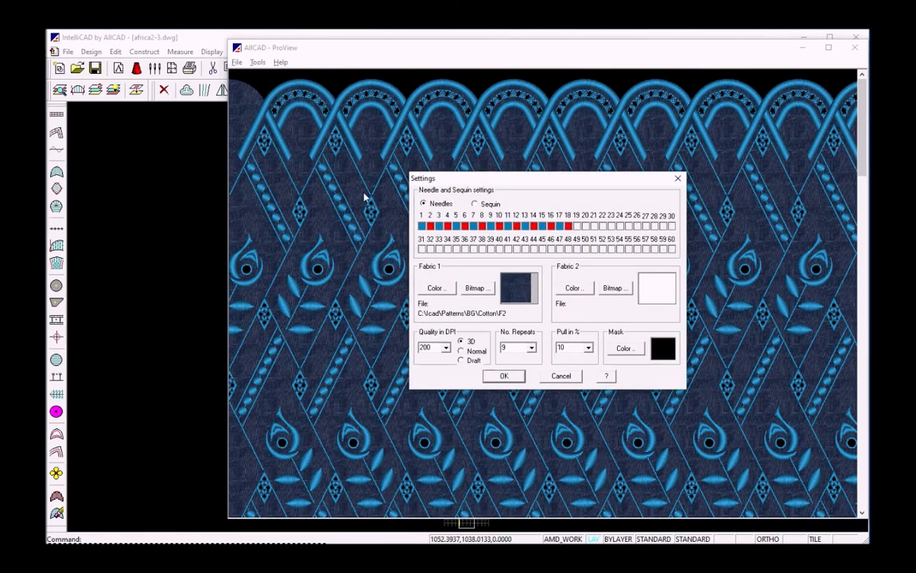
{"action": "left_click", "coordinate": [421, 226]}
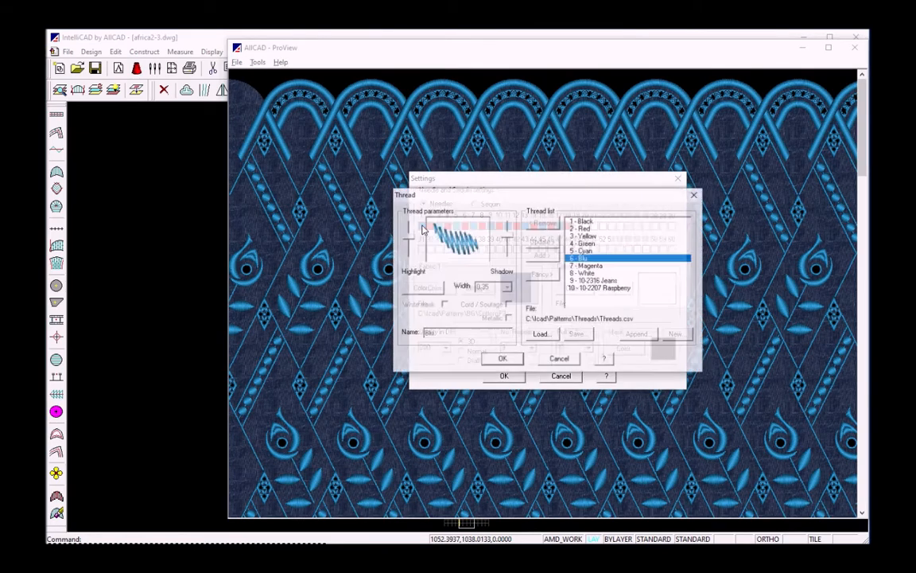
{"action": "left_click", "coordinate": [594, 281]}
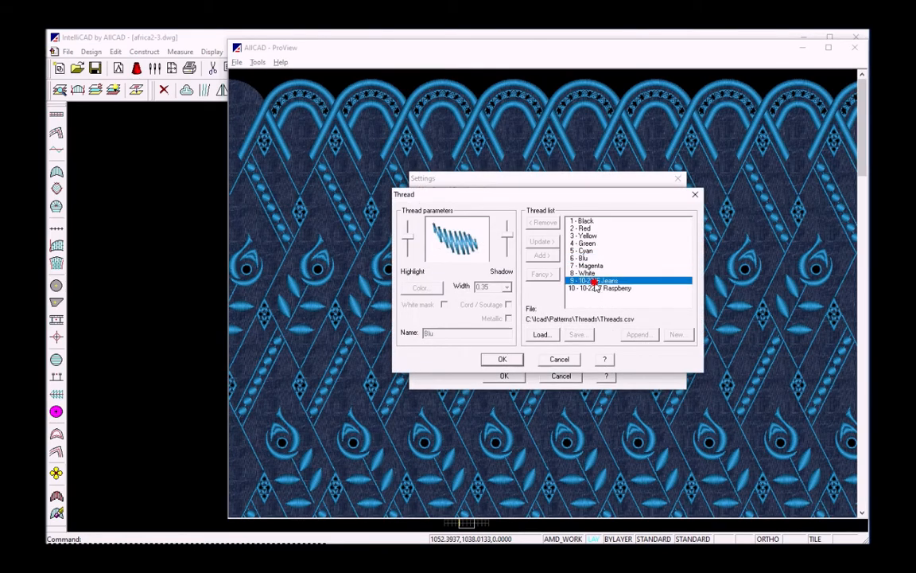
{"action": "left_click", "coordinate": [503, 360]}
{"action": "left_click", "coordinate": [505, 376]}
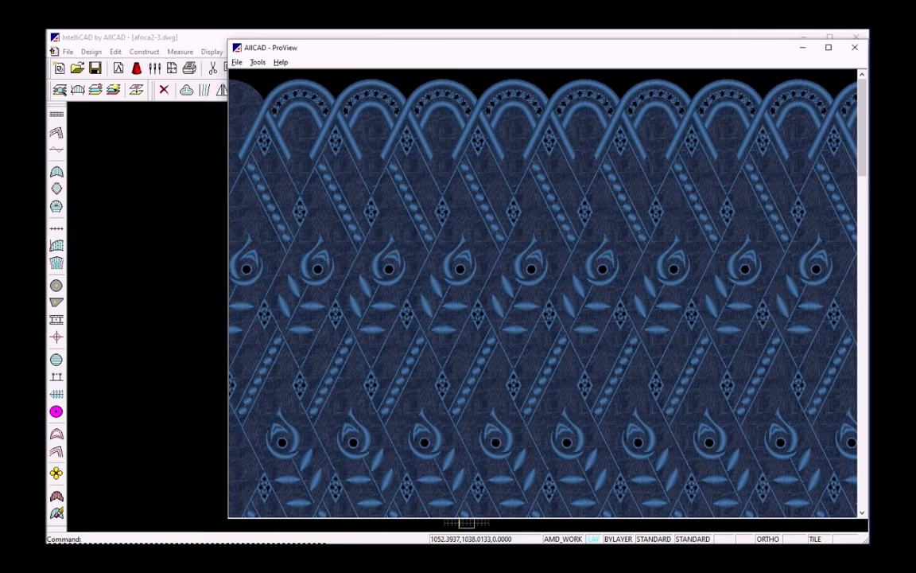
Step: Save the blue embroidery preview as the JPG image africa2-blue in the Pattern folder
{"action": "left_click", "coordinate": [237, 62]}
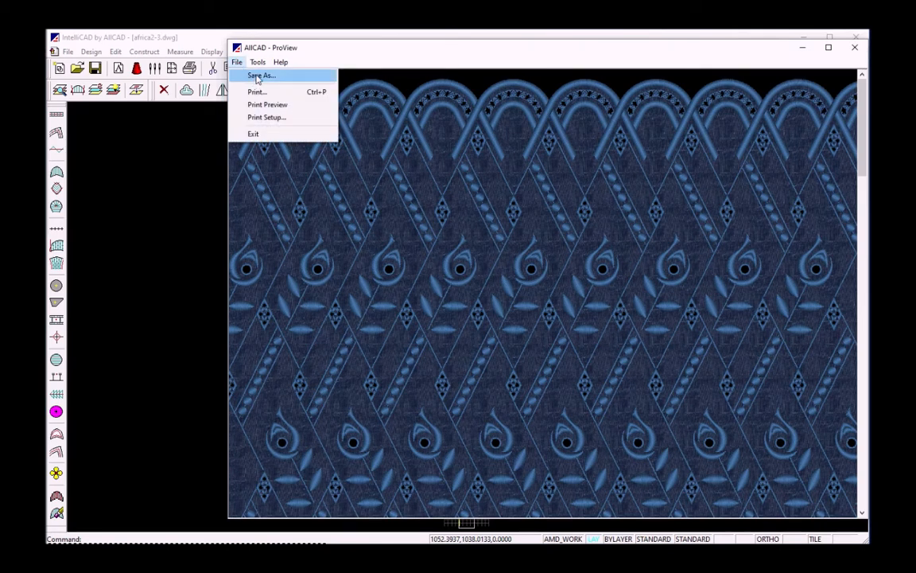
{"action": "left_click", "coordinate": [261, 76]}
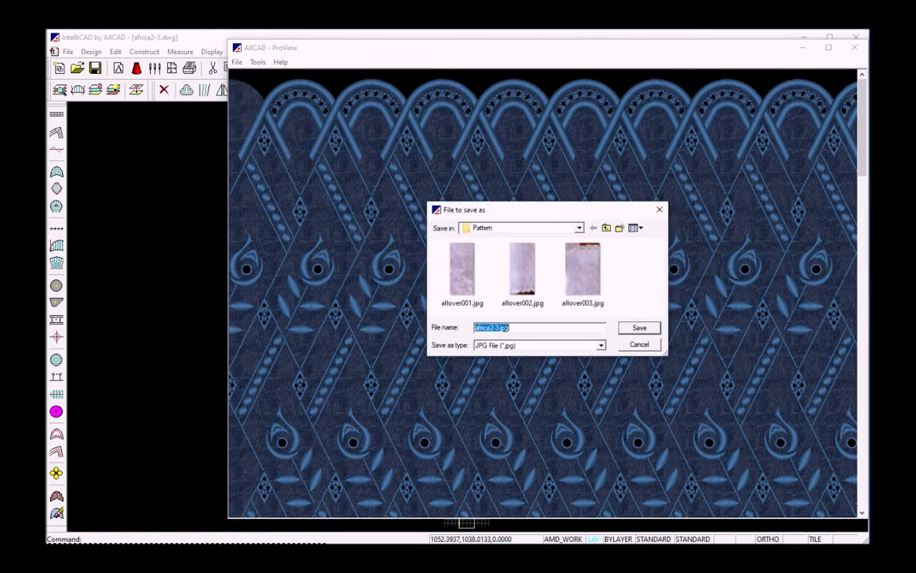
{"action": "left_click_drag", "start_coordinate": [494, 327], "coordinate": [499, 328]}
{"action": "left_click", "coordinate": [640, 327]}
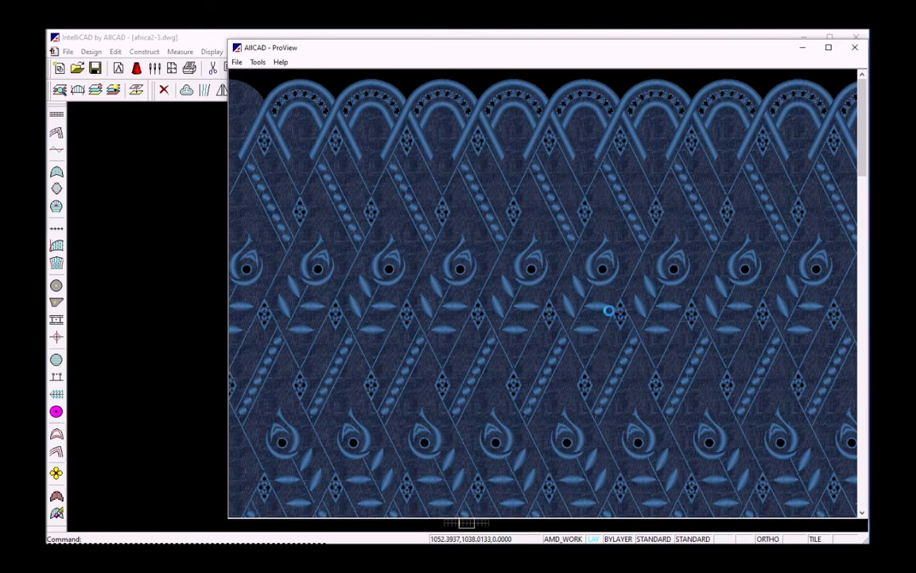
Step: Set the Fabric 1 background in the preview settings to the cotton bitmap F1 EnglishRose.bmp
{"action": "left_click", "coordinate": [258, 62]}
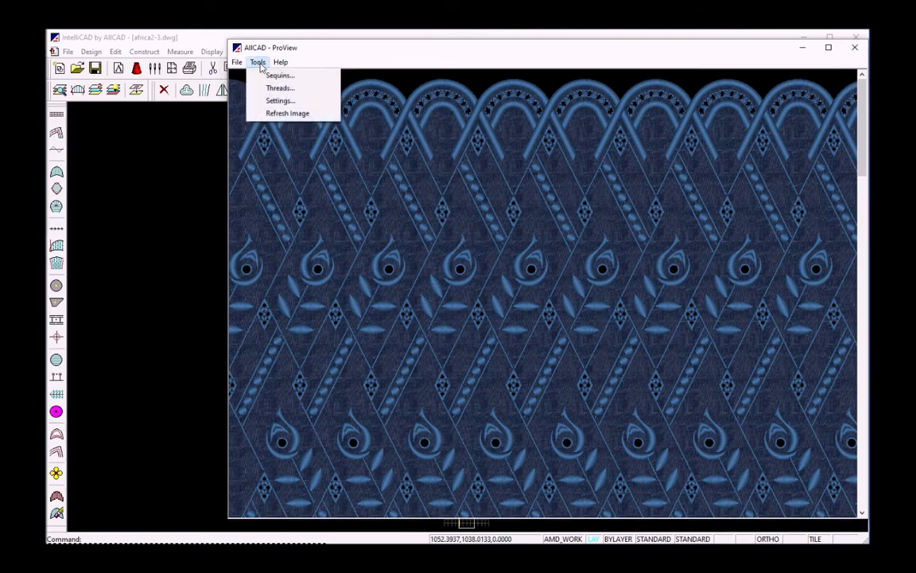
{"action": "left_click", "coordinate": [279, 101]}
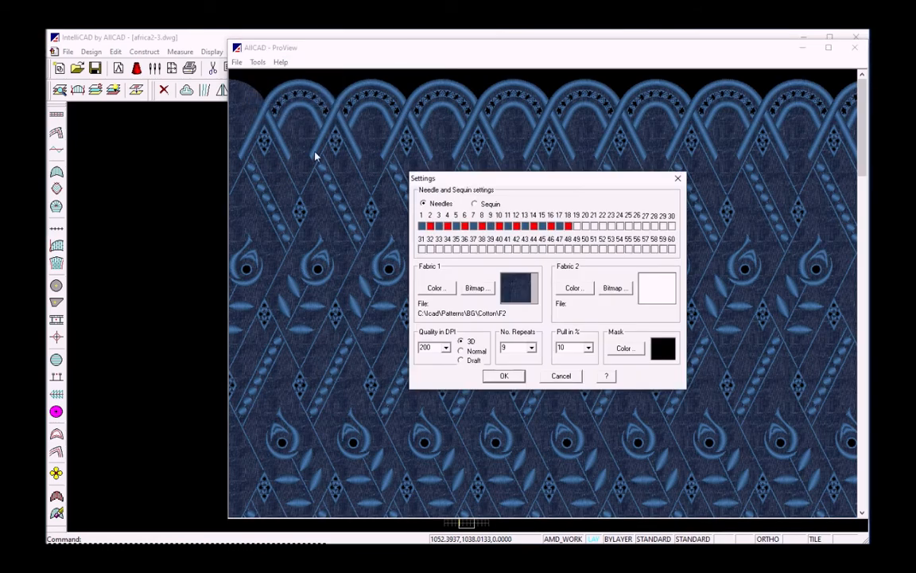
{"action": "left_click", "coordinate": [477, 289]}
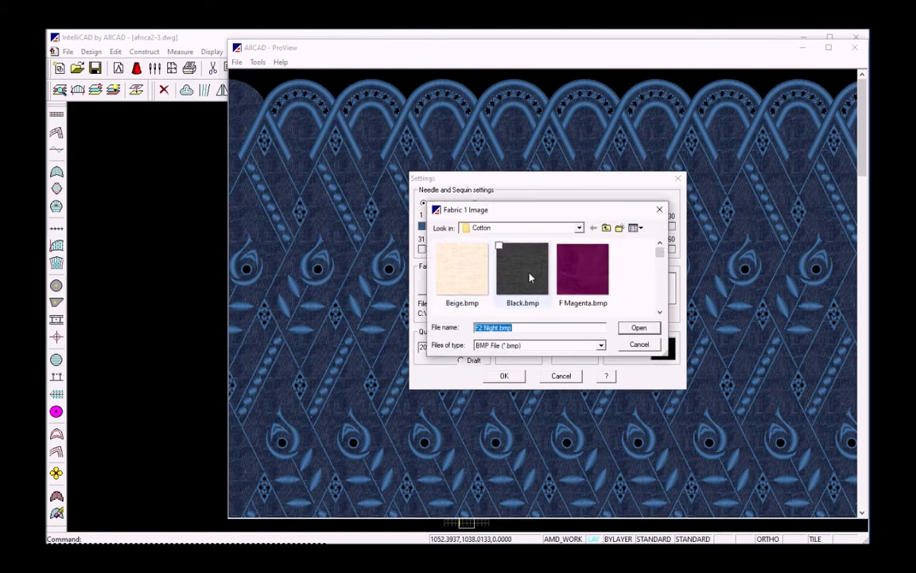
{"action": "left_click", "coordinate": [660, 262]}
{"action": "left_click", "coordinate": [660, 264]}
{"action": "left_click", "coordinate": [466, 279]}
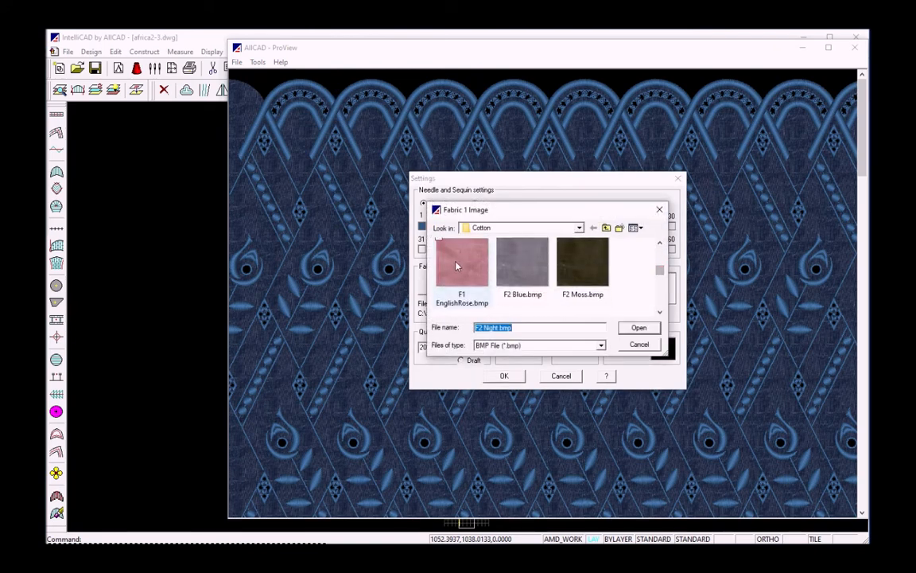
{"action": "left_click", "coordinate": [639, 327]}
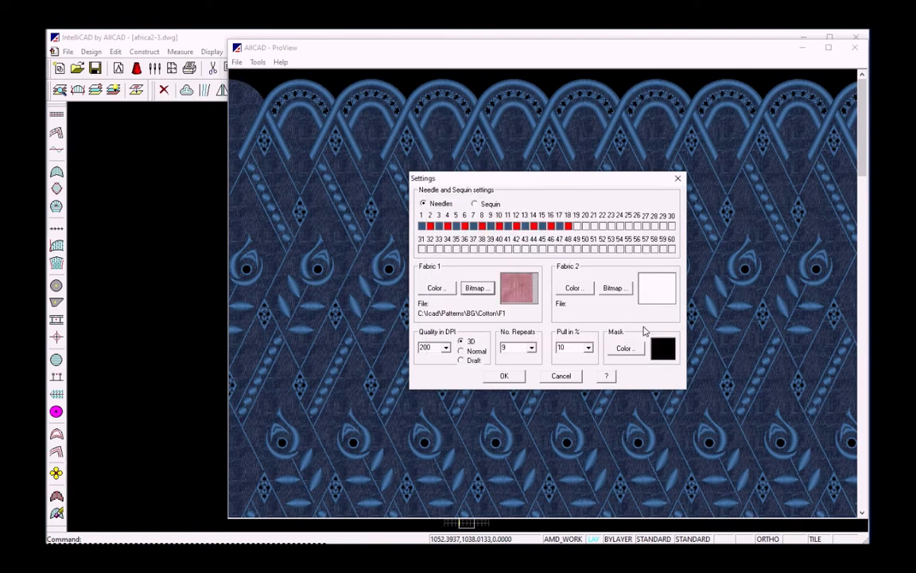
Step: Assign the 10-2207 Raspberry thread to needle 1 and regenerate the preview
{"action": "left_click", "coordinate": [422, 227]}
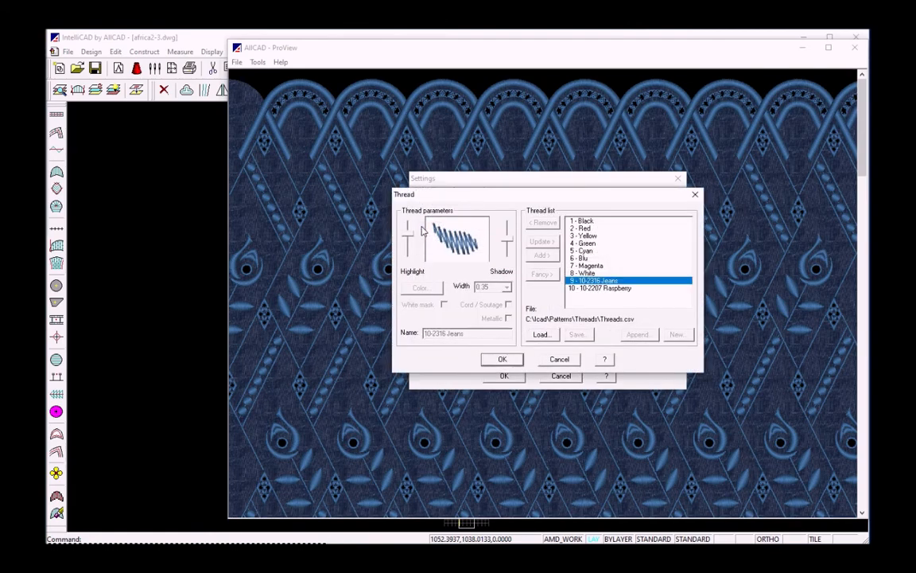
{"action": "left_click", "coordinate": [588, 289]}
{"action": "left_click", "coordinate": [502, 359]}
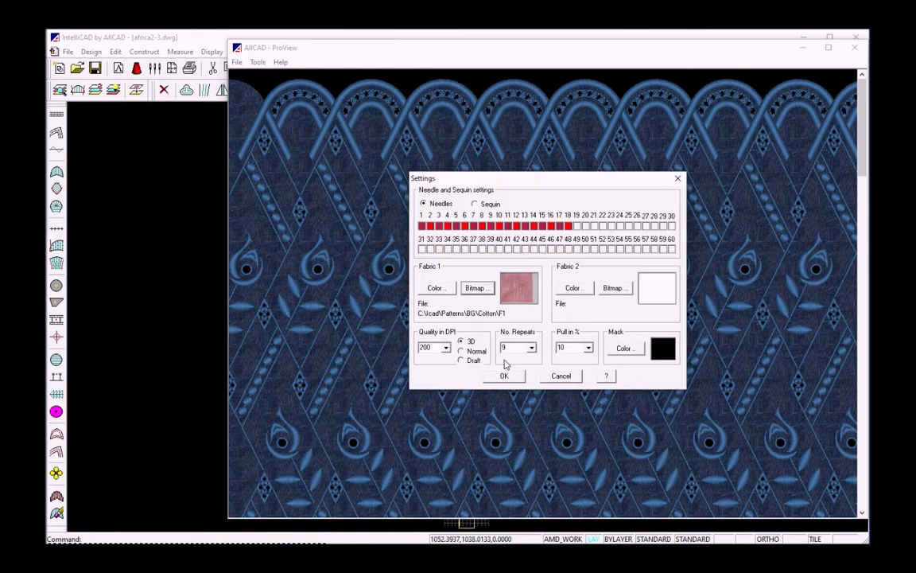
{"action": "left_click", "coordinate": [505, 377]}
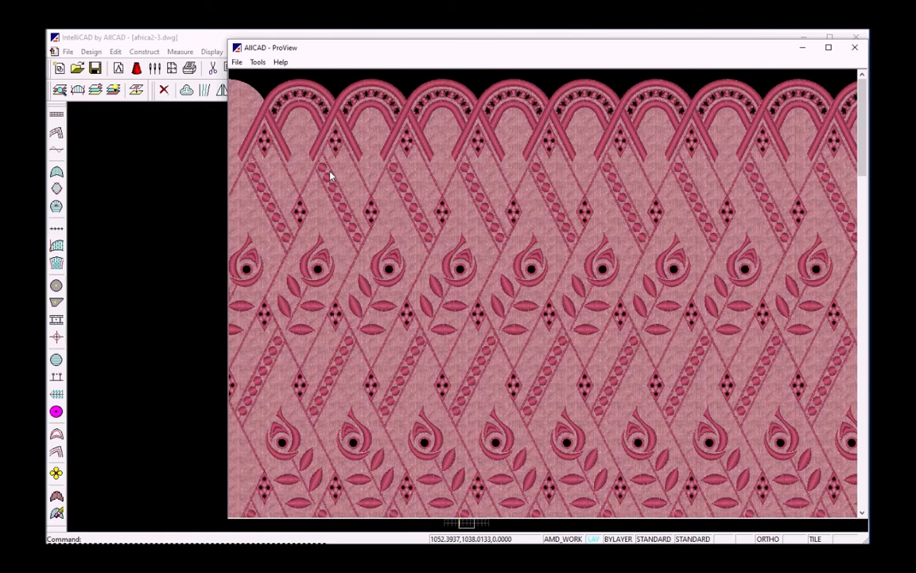
Step: Save the pink embroidery preview as a JPG image in the Pattern folder and narrow the preview window
{"action": "left_click", "coordinate": [236, 63]}
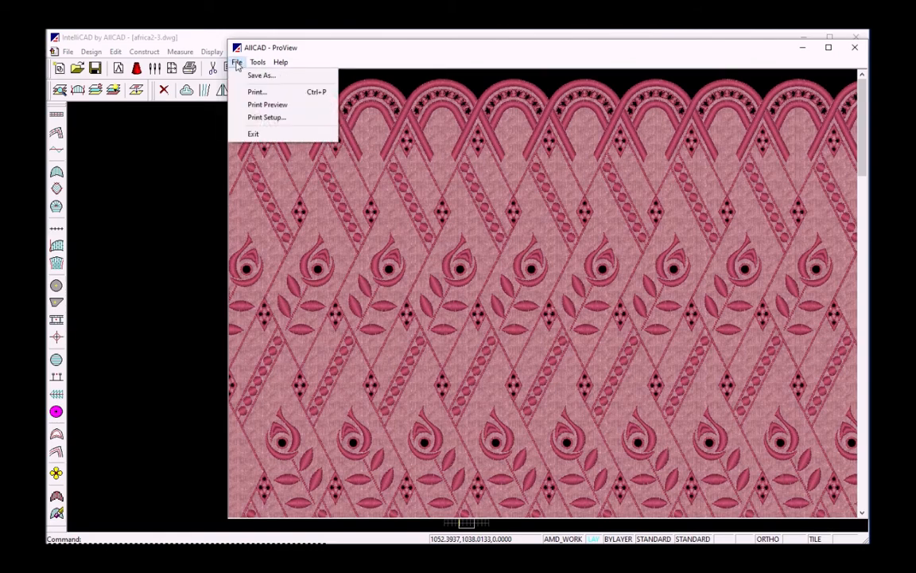
{"action": "left_click", "coordinate": [242, 76]}
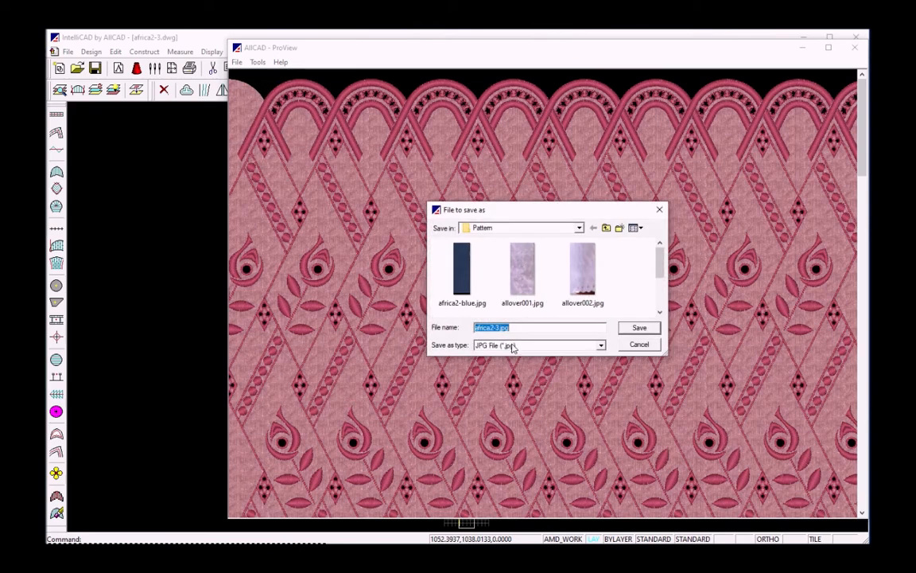
{"action": "left_click", "coordinate": [496, 328]}
{"action": "left_click", "coordinate": [639, 327]}
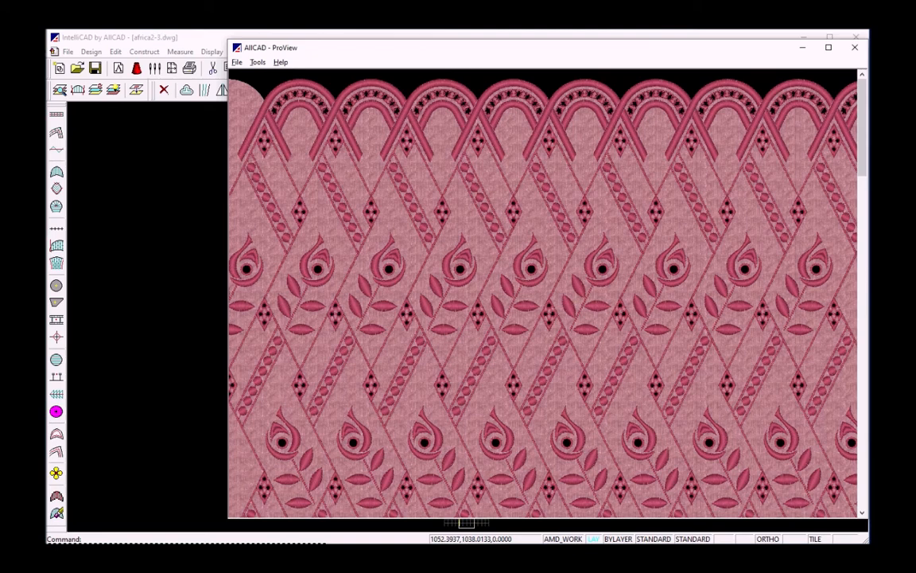
{"action": "left_click_drag", "start_coordinate": [865, 271], "coordinate": [581, 260]}
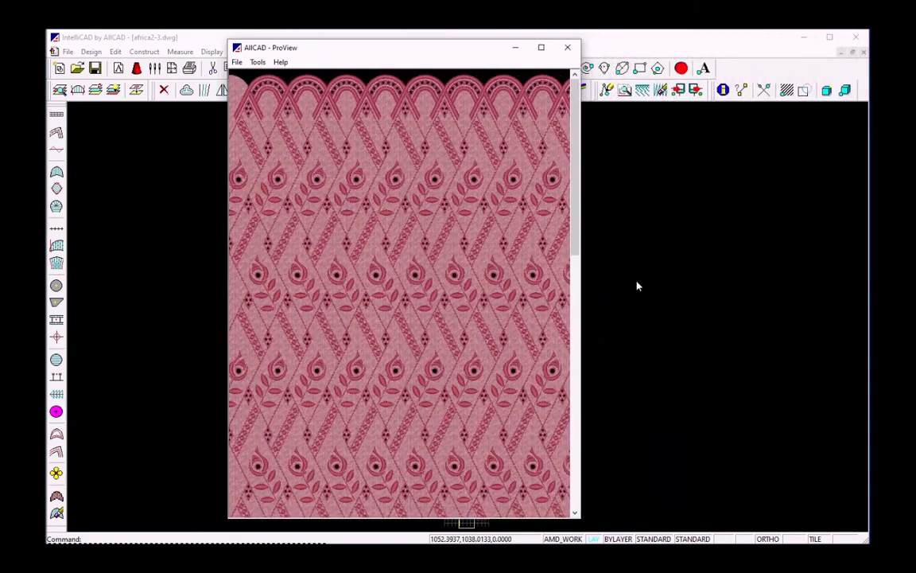